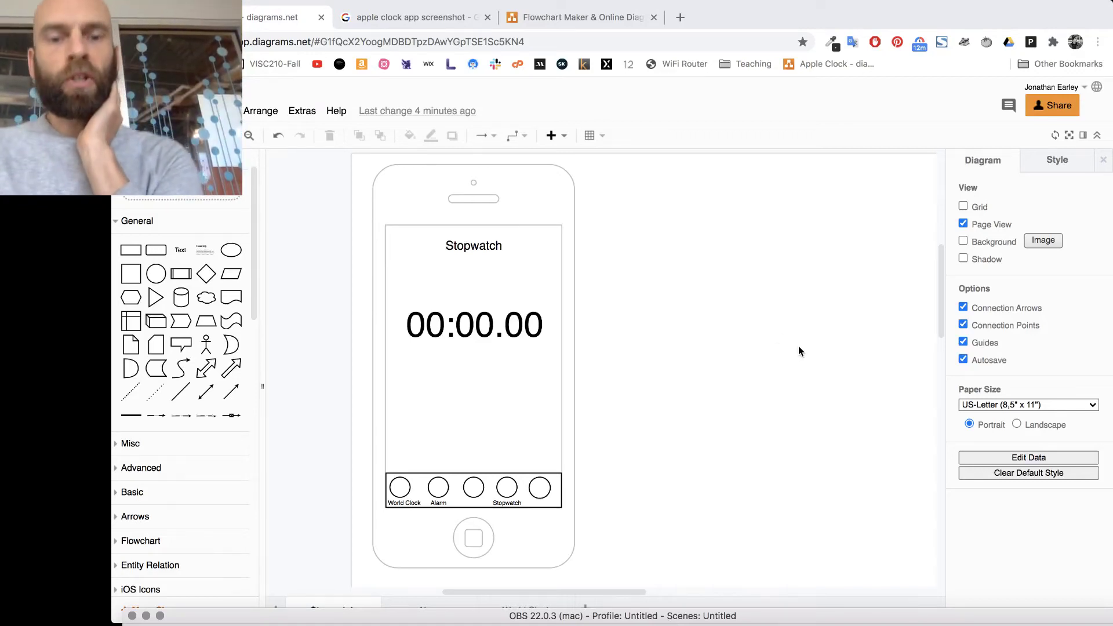
Test the prototype in the diagram viewer by switching repeatedly between its Stopwatch, Alarm and World Clock screens.
{"action": "scroll", "coordinate": [592, 334], "scroll_direction": "down", "scroll_amount": 2}
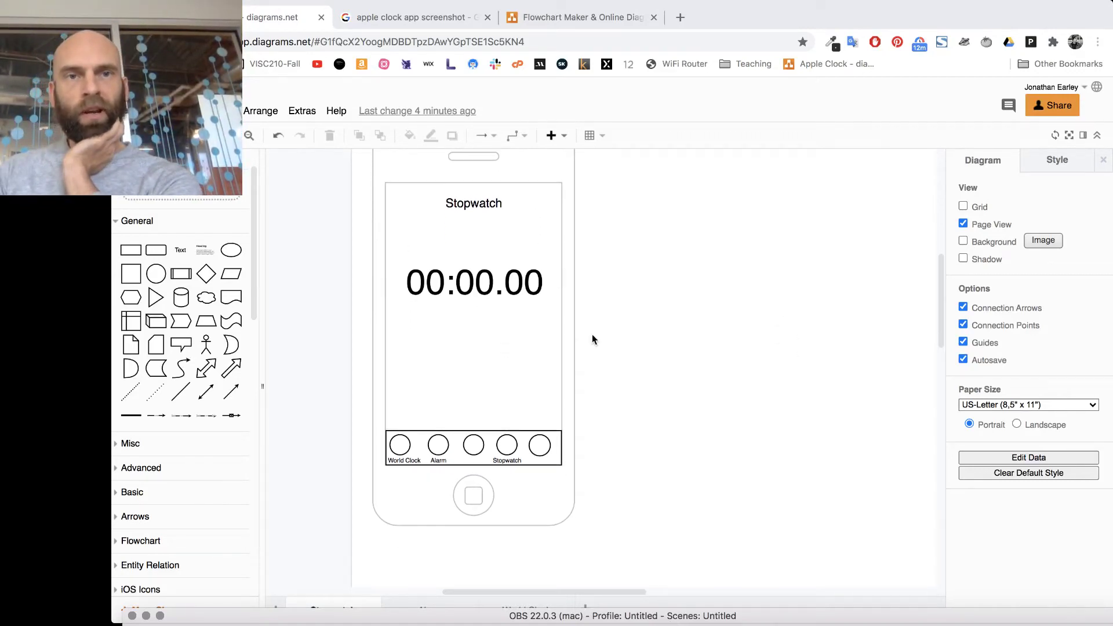
{"action": "left_click", "coordinate": [572, 17]}
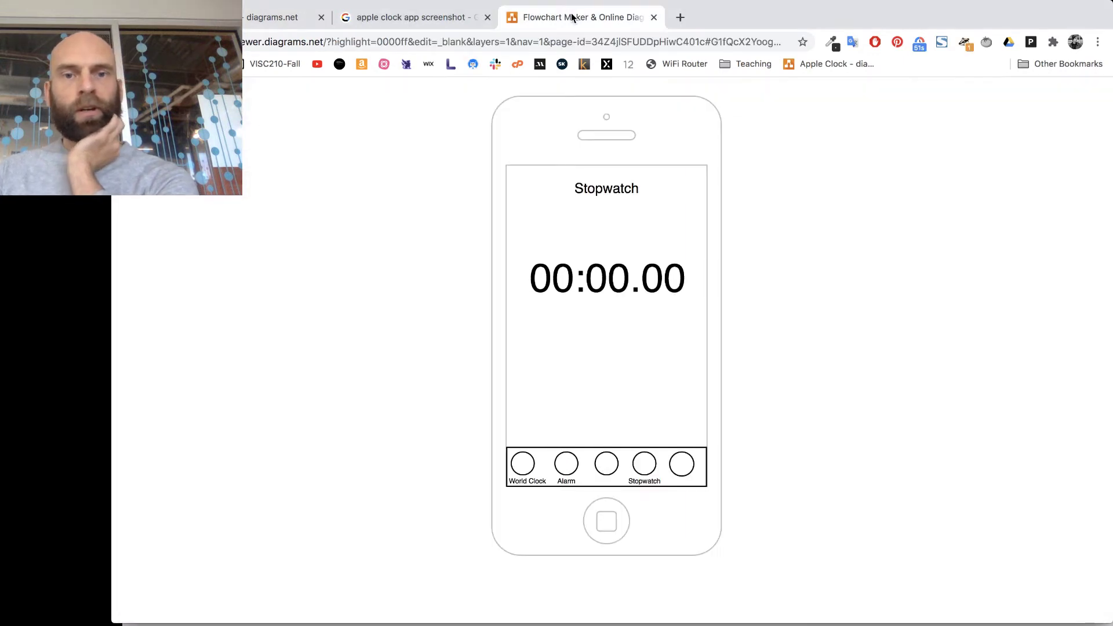
{"action": "left_click", "coordinate": [522, 470]}
{"action": "left_click", "coordinate": [566, 464]}
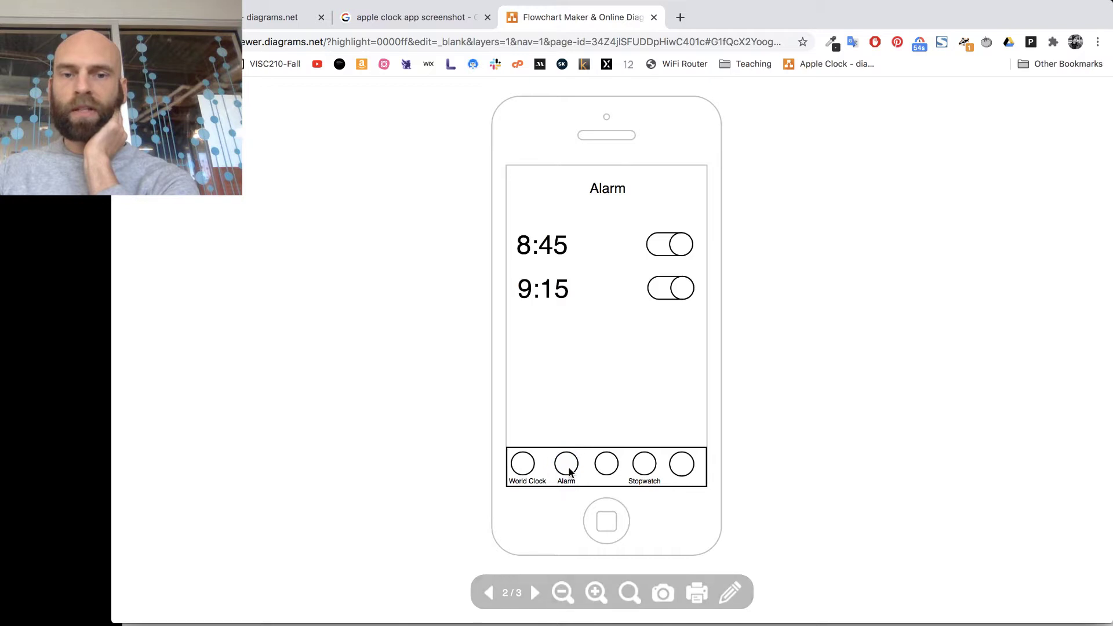
{"action": "left_click", "coordinate": [645, 462]}
{"action": "left_click", "coordinate": [566, 464]}
{"action": "left_click", "coordinate": [523, 464]}
{"action": "left_click", "coordinate": [565, 463]}
{"action": "left_click", "coordinate": [633, 470]}
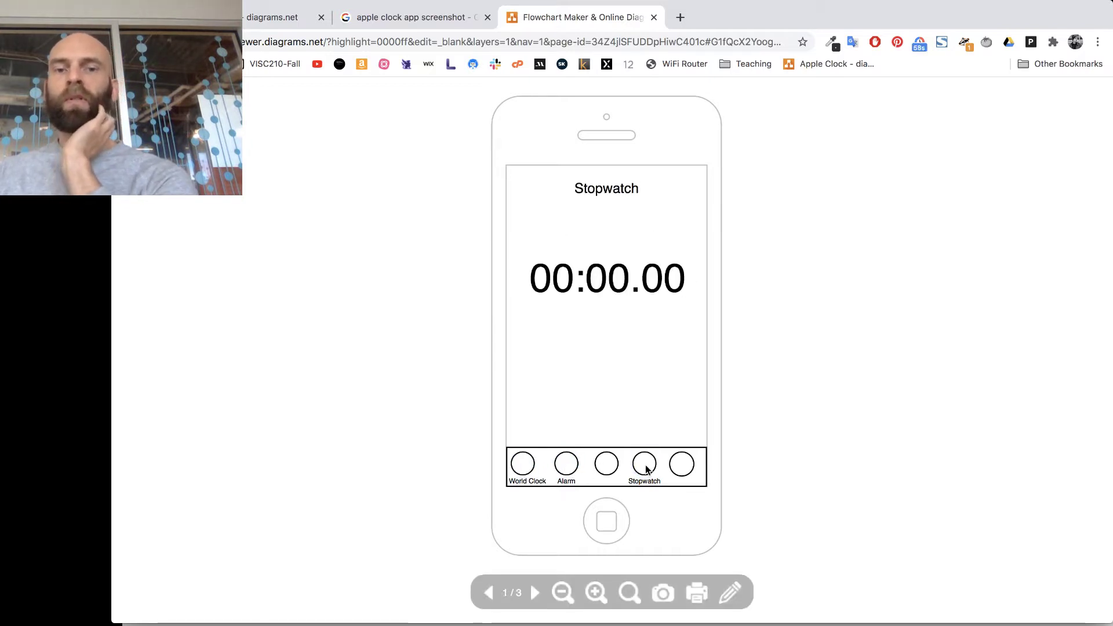
{"action": "left_click", "coordinate": [566, 467]}
{"action": "left_click", "coordinate": [520, 469]}
{"action": "left_click", "coordinate": [566, 464]}
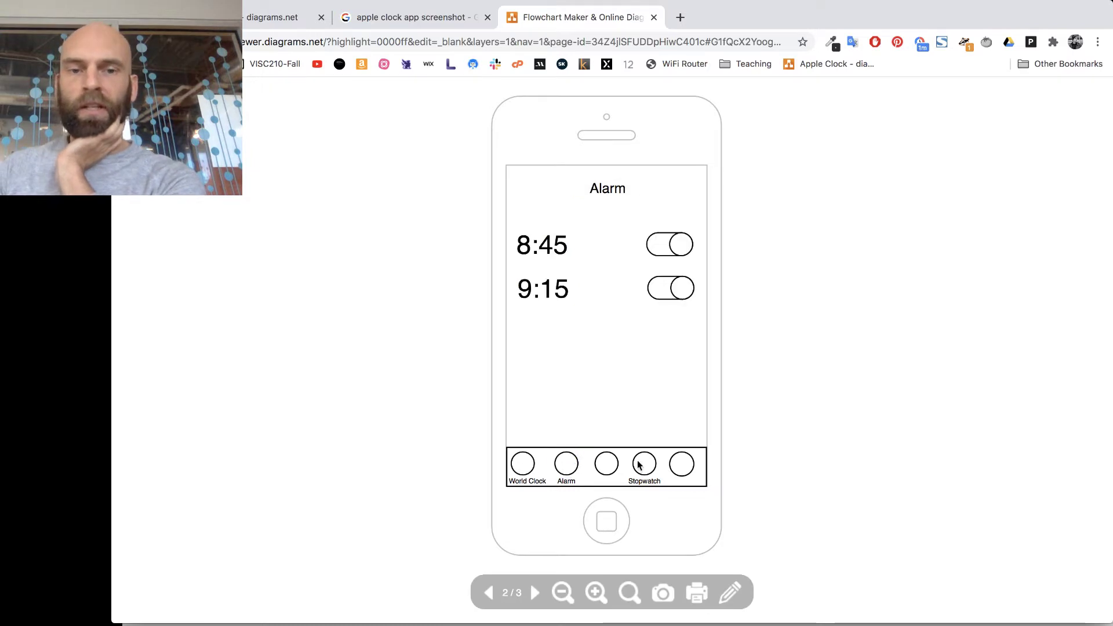
{"action": "left_click", "coordinate": [644, 463]}
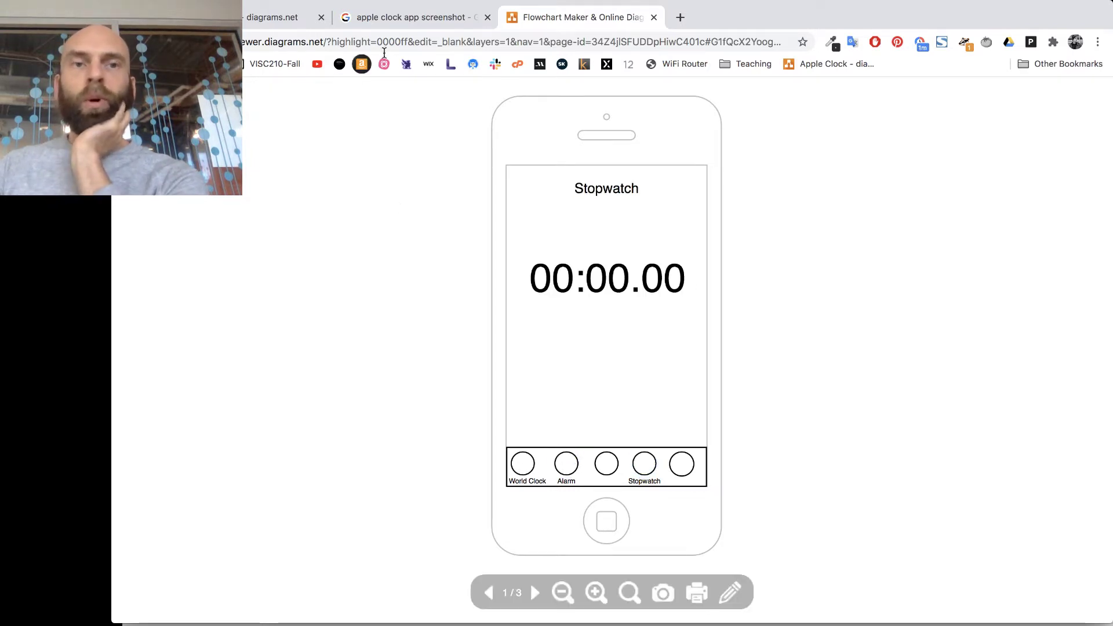
View the reference clock app screenshot in the Google image results, and return to the Stopwatch page in the diagram editor.
{"action": "left_click", "coordinate": [418, 18]}
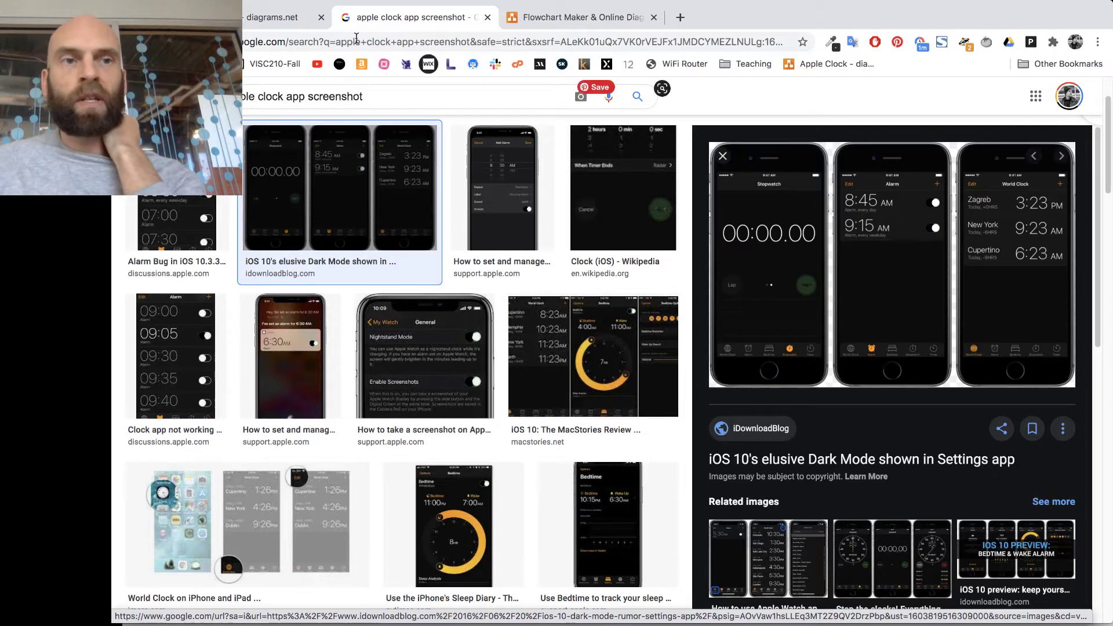
{"action": "left_click", "coordinate": [256, 14]}
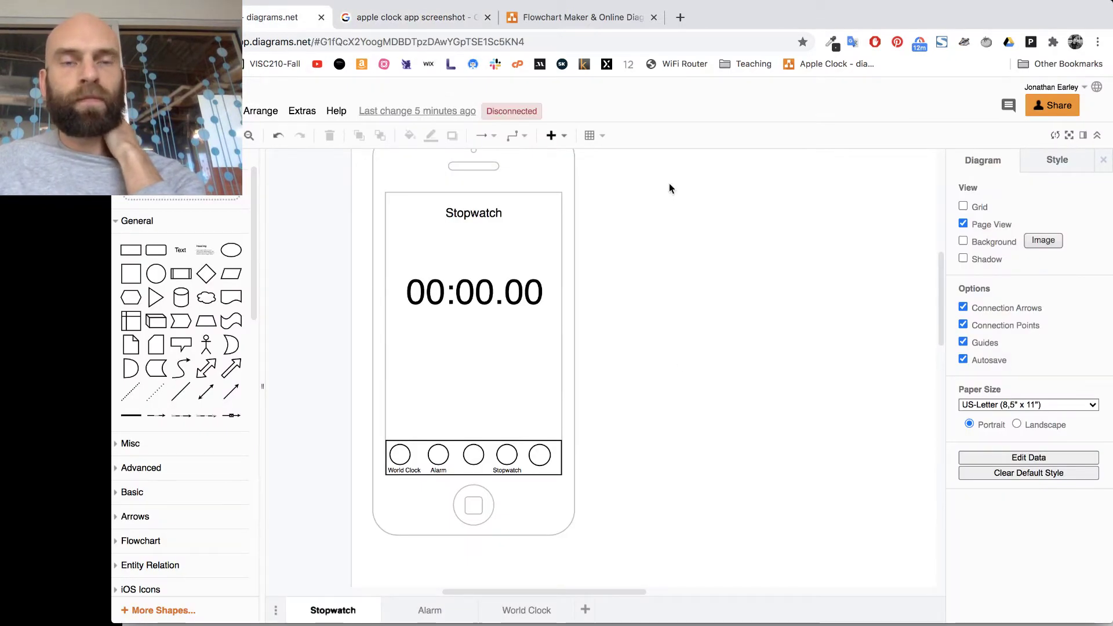
{"action": "scroll", "coordinate": [663, 480], "scroll_direction": "up", "scroll_amount": 1}
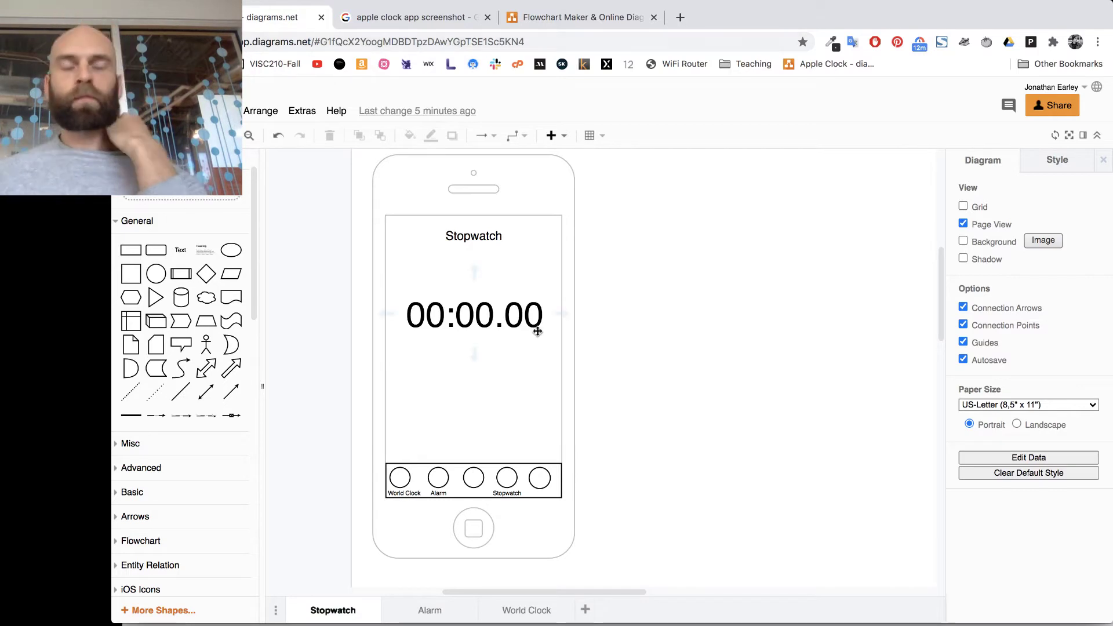
{"action": "scroll", "coordinate": [562, 471], "scroll_direction": "down", "scroll_amount": 1}
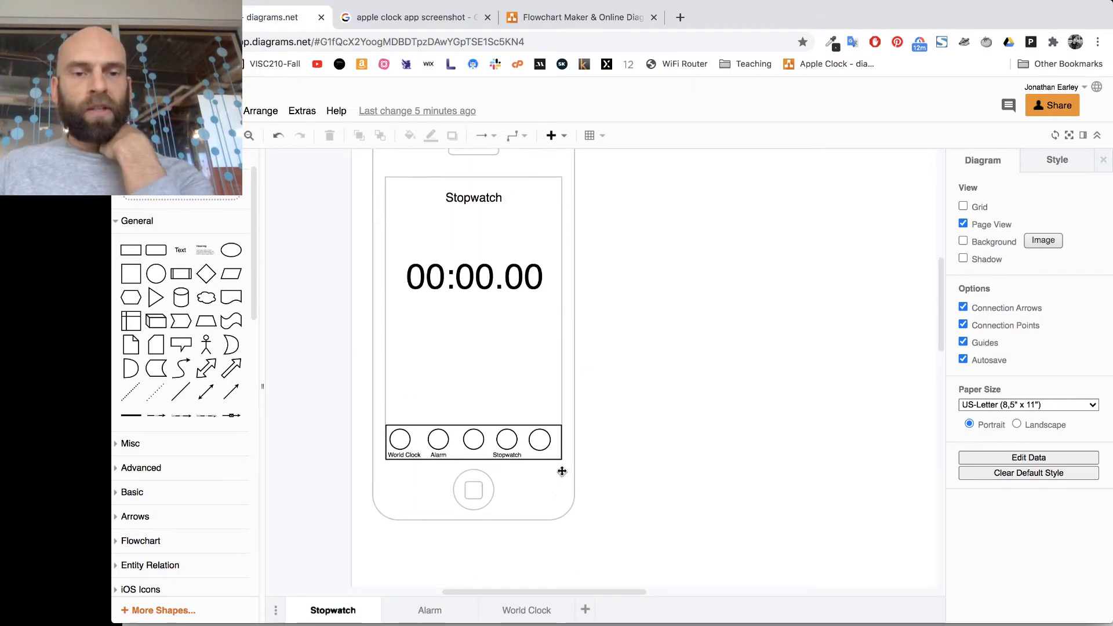
Examine the layouts of the Alarm, World Clock and Stopwatch pages in the diagram editor.
{"action": "left_click", "coordinate": [434, 610]}
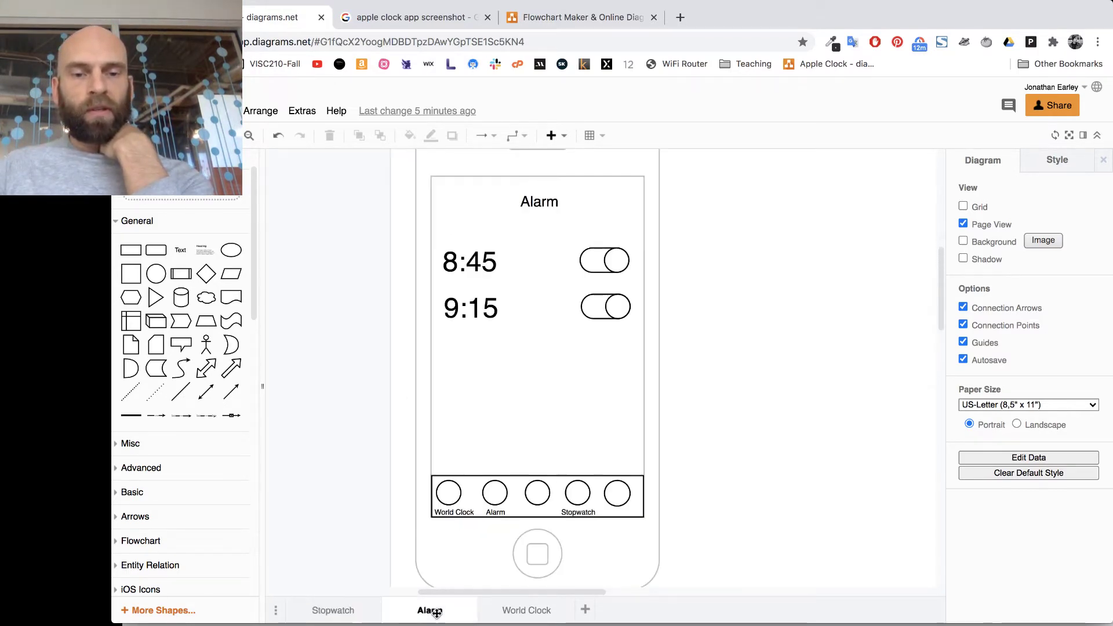
{"action": "left_click", "coordinate": [525, 609]}
{"action": "left_click", "coordinate": [453, 613]}
{"action": "left_click", "coordinate": [335, 610]}
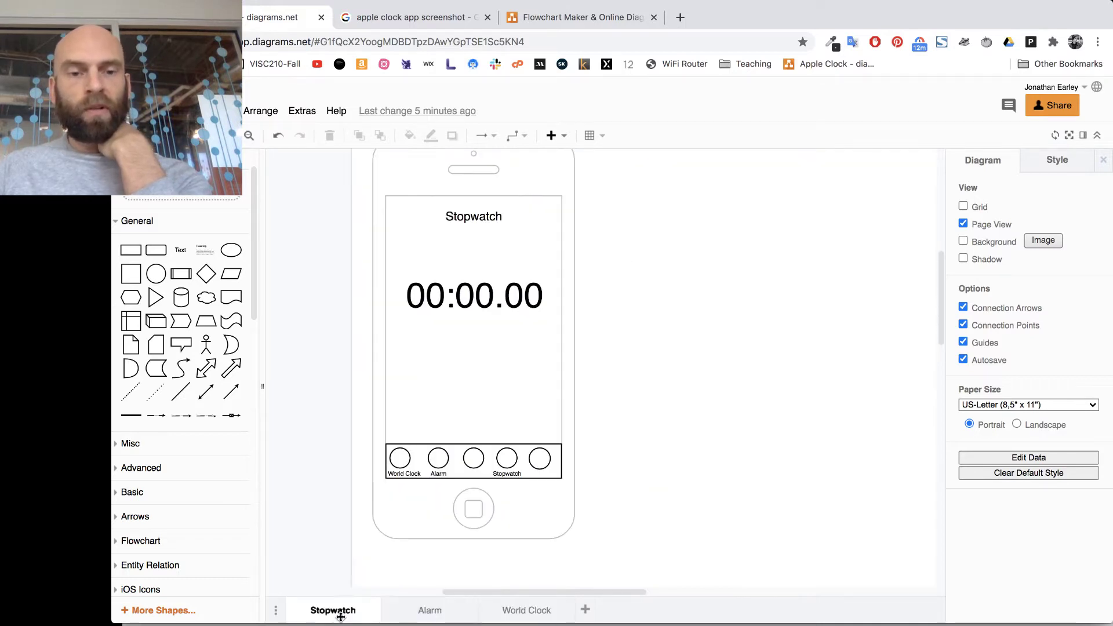
{"action": "left_click", "coordinate": [432, 610]}
{"action": "left_click", "coordinate": [523, 613]}
{"action": "left_click", "coordinate": [432, 609]}
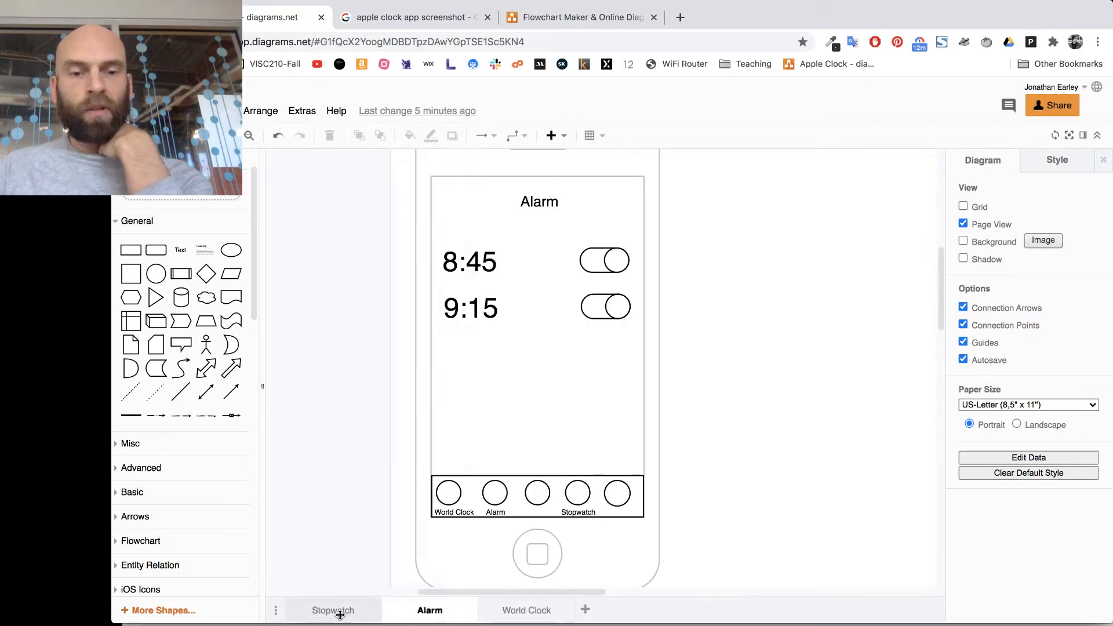
{"action": "left_click", "coordinate": [339, 612]}
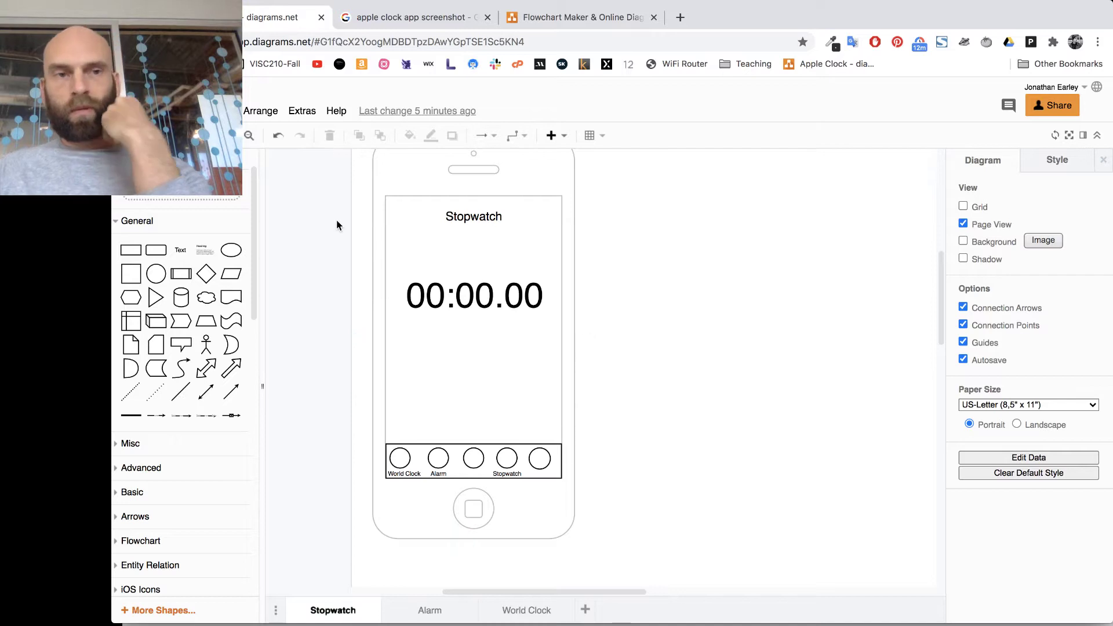
Delete the phone frame, the 00:00.00 timer text and all remaining shapes from the Stopwatch page.
{"action": "left_click", "coordinate": [520, 404]}
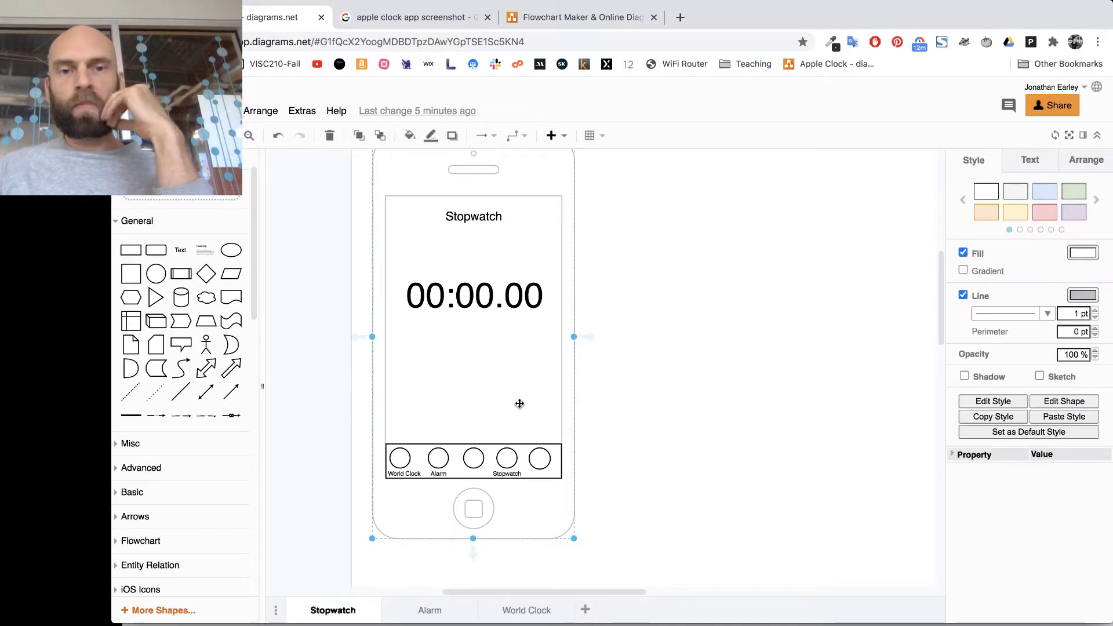
{"action": "key", "text": "Delete"}
{"action": "left_click", "coordinate": [495, 284]}
{"action": "key", "text": "Delete"}
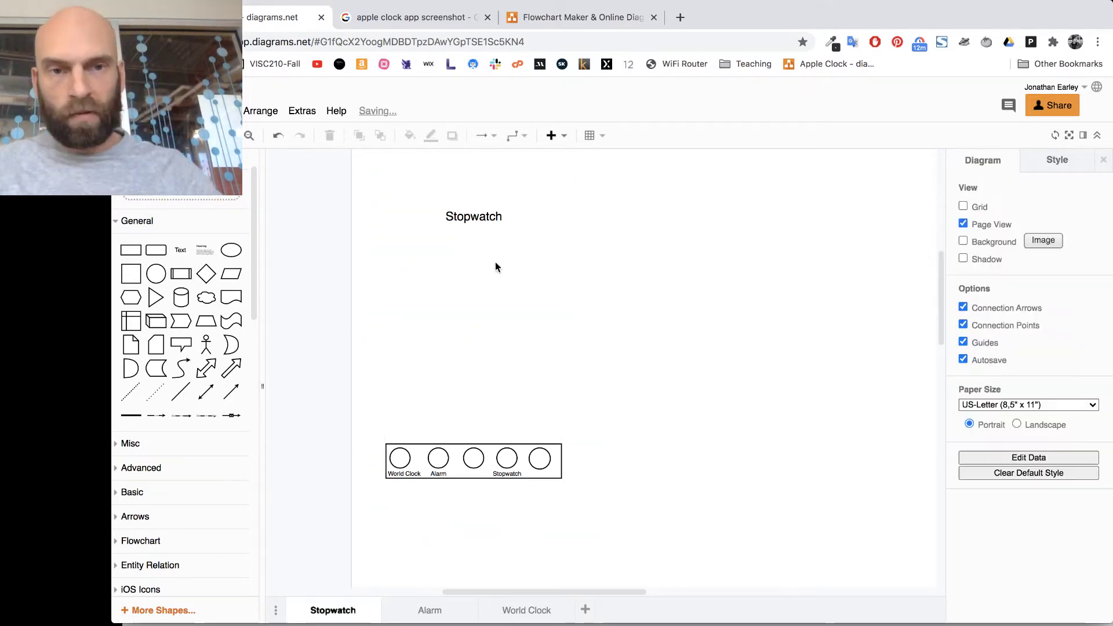
{"action": "left_click_drag", "start_coordinate": [613, 172], "coordinate": [269, 575]}
{"action": "key", "text": "Delete"}
Delete all shapes from the Alarm page, including the phone frame.
{"action": "left_click", "coordinate": [431, 610]}
{"action": "left_click_drag", "start_coordinate": [748, 181], "coordinate": [391, 584]}
{"action": "key", "text": "Delete"}
{"action": "left_click", "coordinate": [548, 405]}
{"action": "key", "text": "Delete"}
Delete the entire phone mockup from the World Clock page.
{"action": "left_click", "coordinate": [528, 611]}
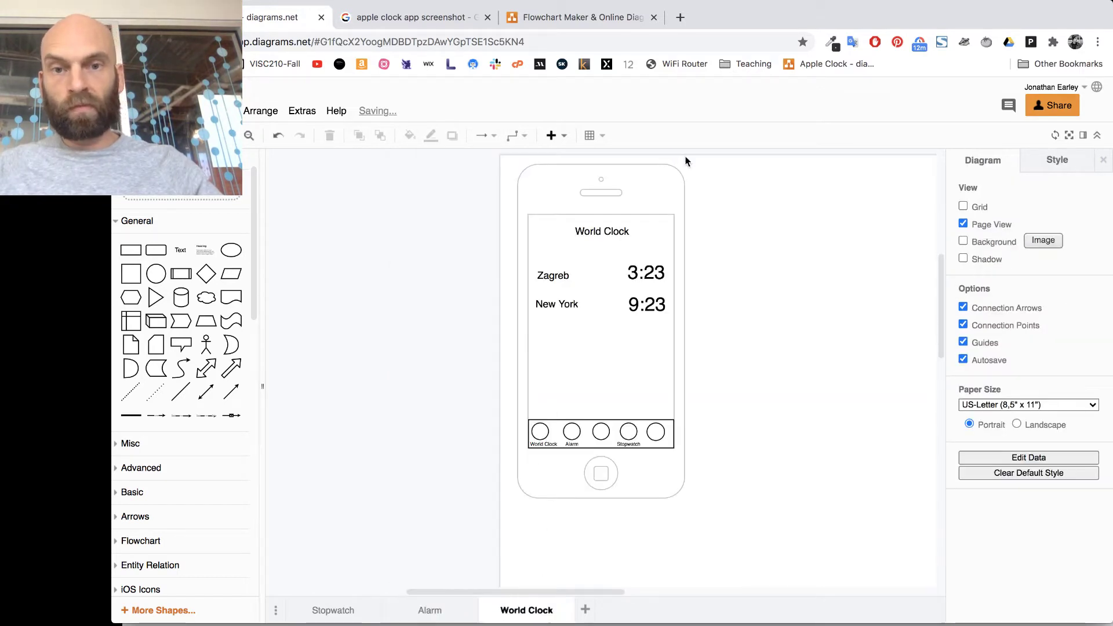
{"action": "left_click_drag", "start_coordinate": [736, 160], "coordinate": [387, 597]}
{"action": "key", "text": "Delete"}
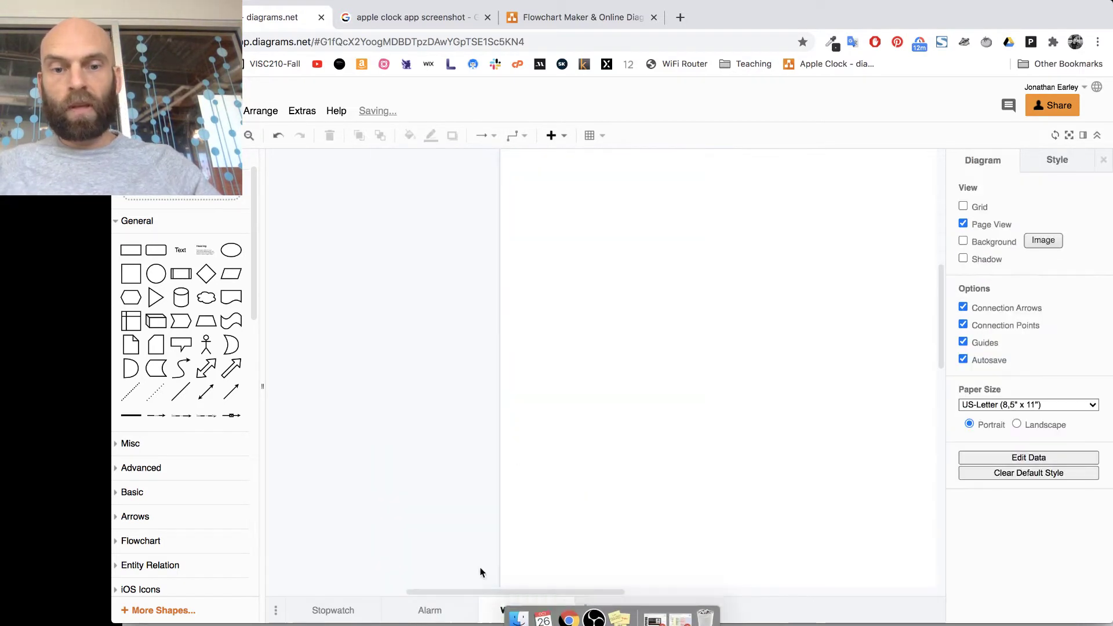
Delete the Stopwatch and Alarm pages, and keep World Clock as the remaining page's name.
{"action": "left_click", "coordinate": [301, 612]}
{"action": "left_click", "coordinate": [278, 611]}
{"action": "left_click", "coordinate": [308, 565]}
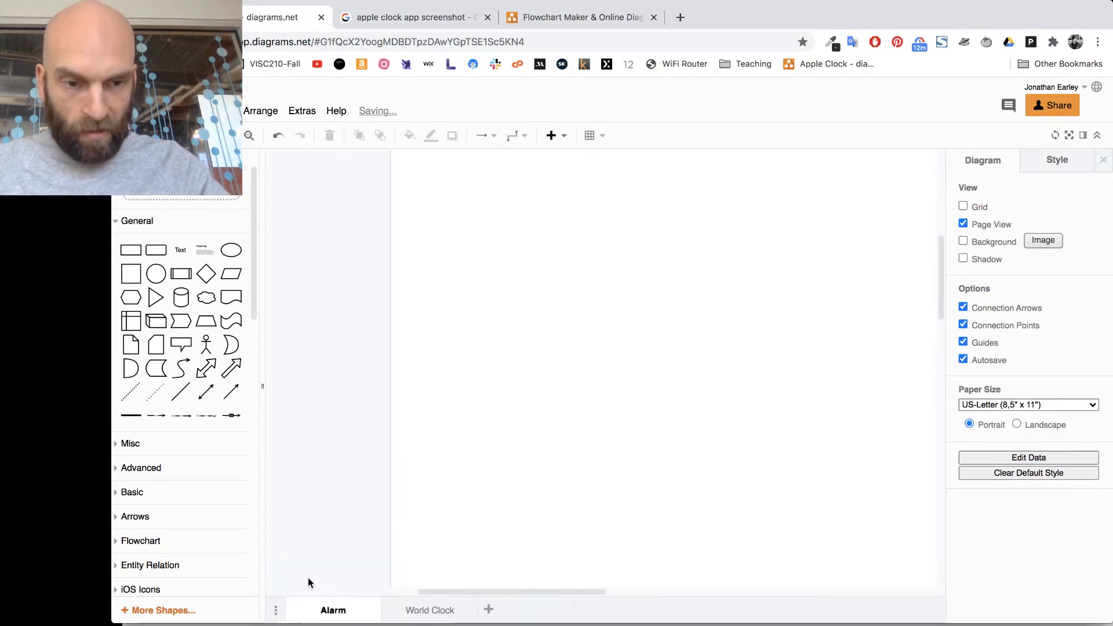
{"action": "left_click", "coordinate": [284, 614]}
{"action": "left_click", "coordinate": [296, 567]}
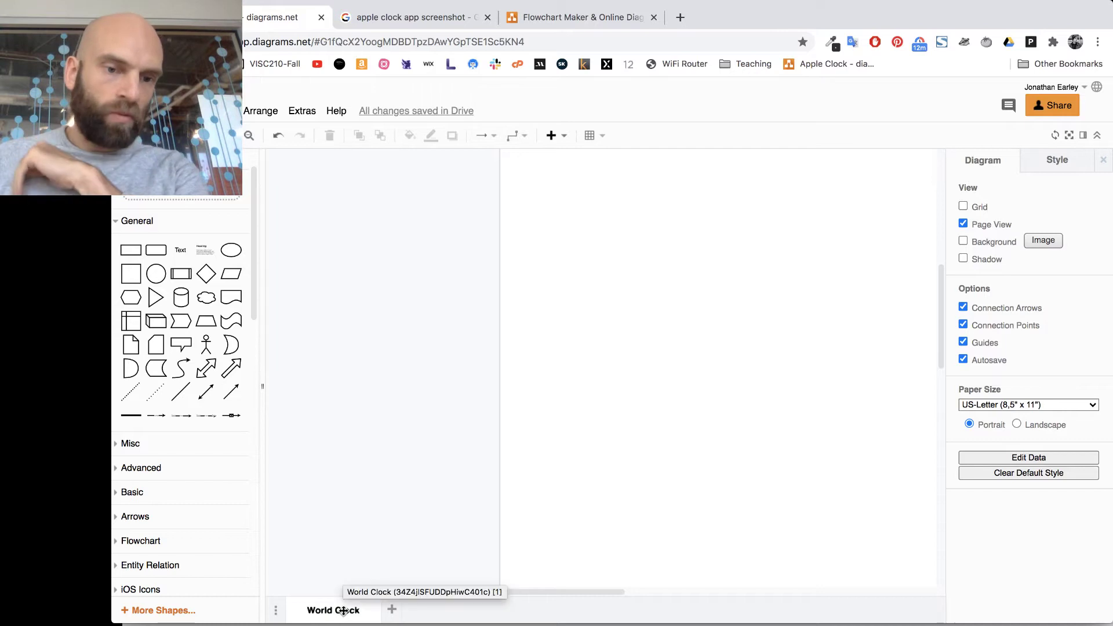
{"action": "double_click", "coordinate": [342, 613]}
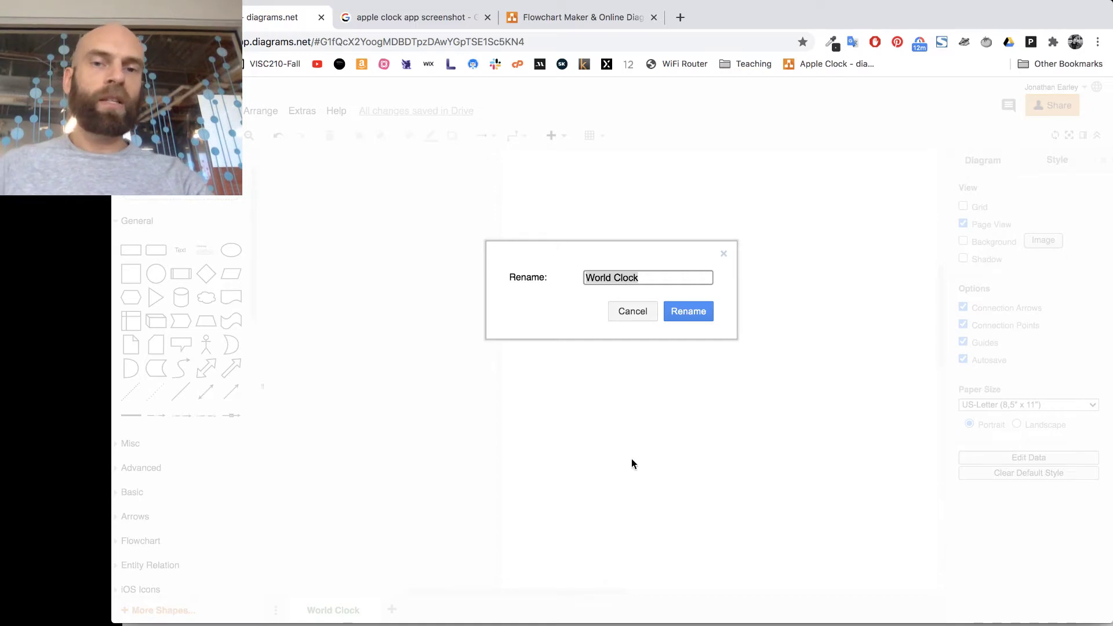
{"action": "left_click", "coordinate": [698, 314]}
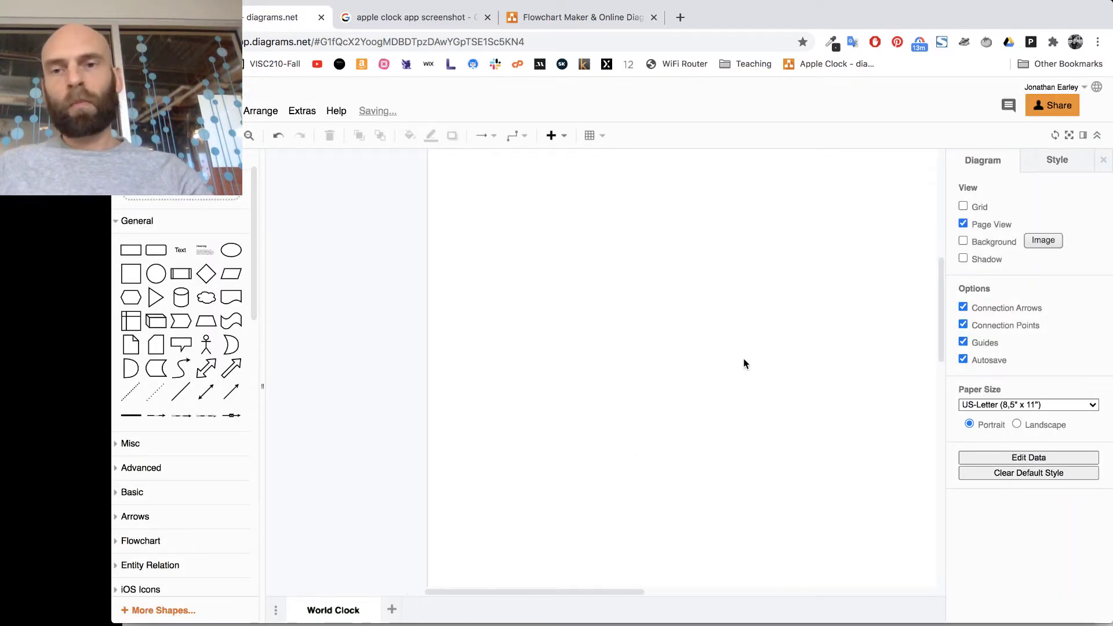
{"action": "scroll", "coordinate": [743, 360], "scroll_direction": "up", "scroll_amount": 3}
{"action": "scroll", "coordinate": [744, 359], "scroll_direction": "right", "scroll_amount": 2}
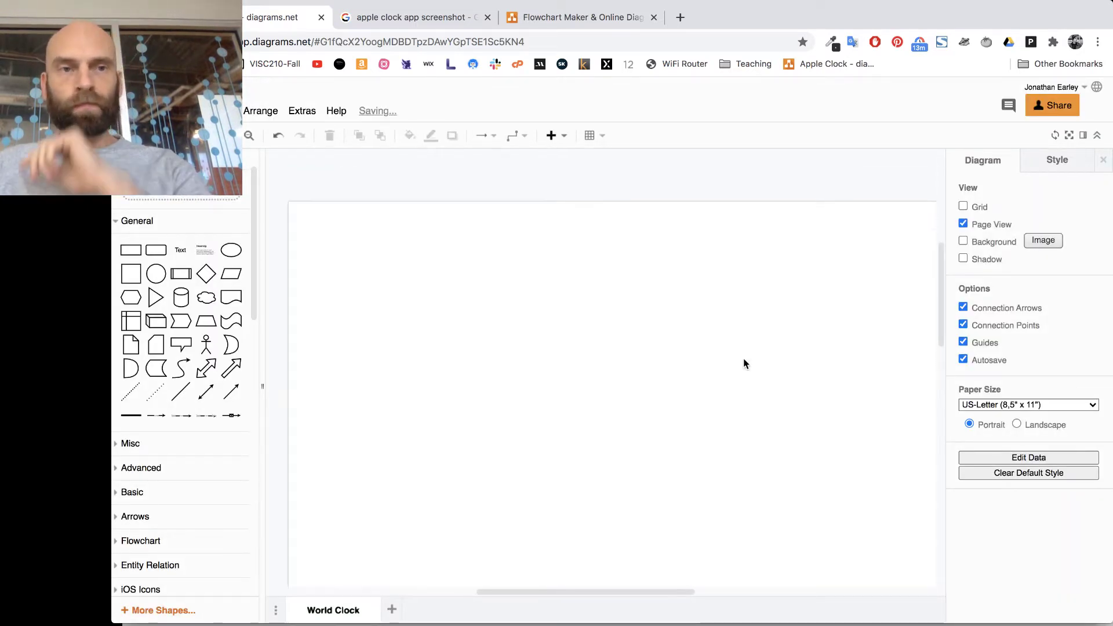
{"action": "left_click", "coordinate": [224, 111]}
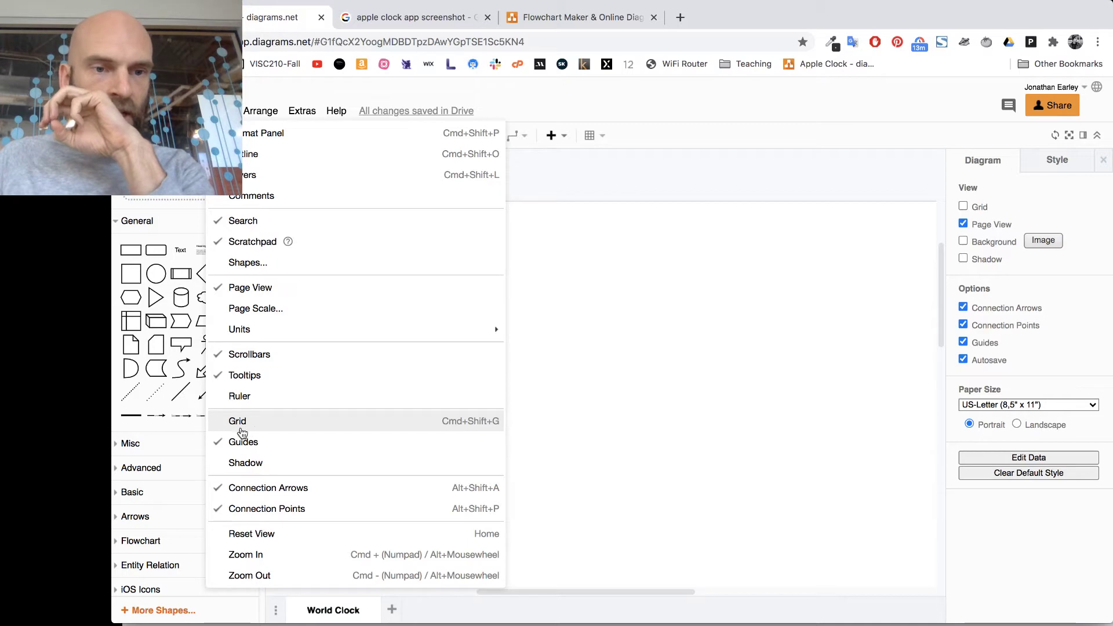
{"action": "left_click", "coordinate": [647, 405]}
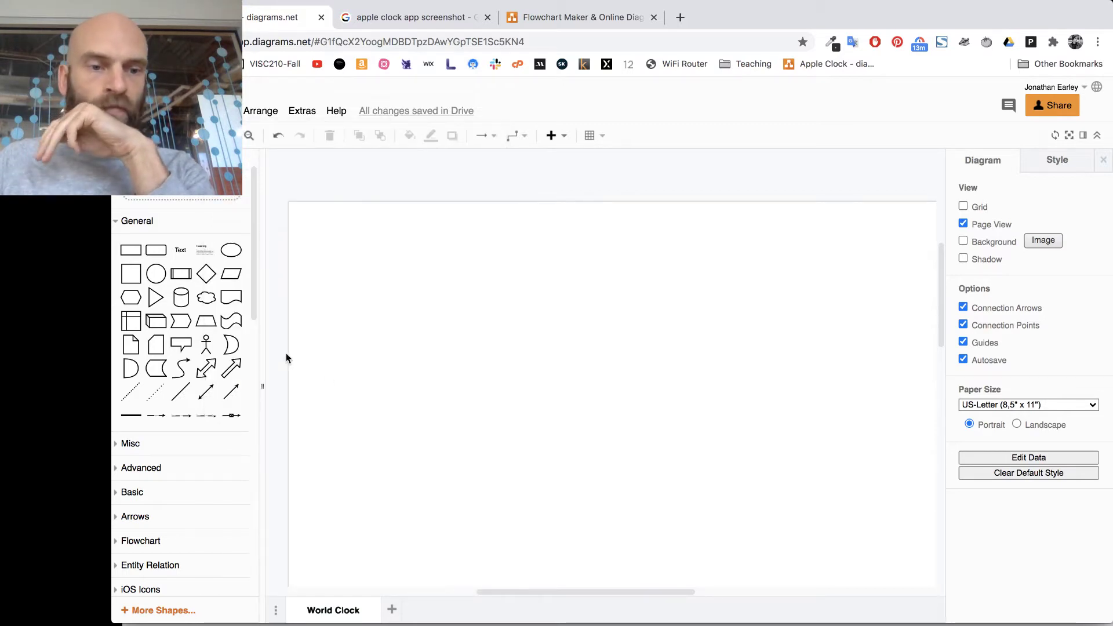
Examine which software shape libraries, such as iOS and Mockups, are enabled, without changing the selection.
{"action": "left_click", "coordinate": [186, 611]}
{"action": "scroll", "coordinate": [487, 402], "scroll_direction": "down", "scroll_amount": 5}
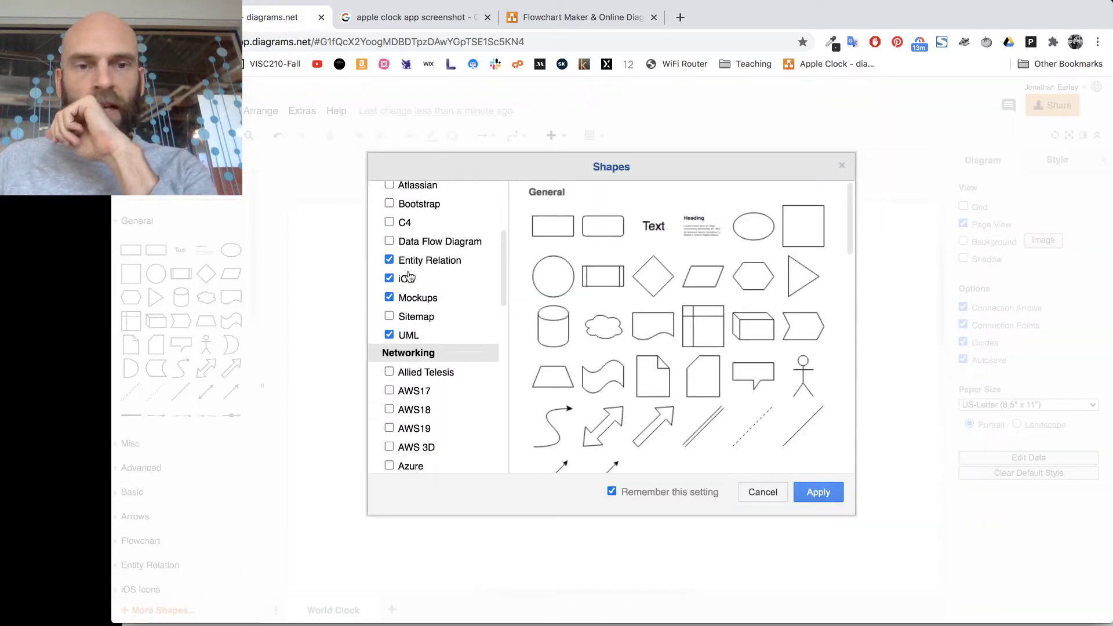
{"action": "scroll", "coordinate": [414, 288], "scroll_direction": "up", "scroll_amount": 3}
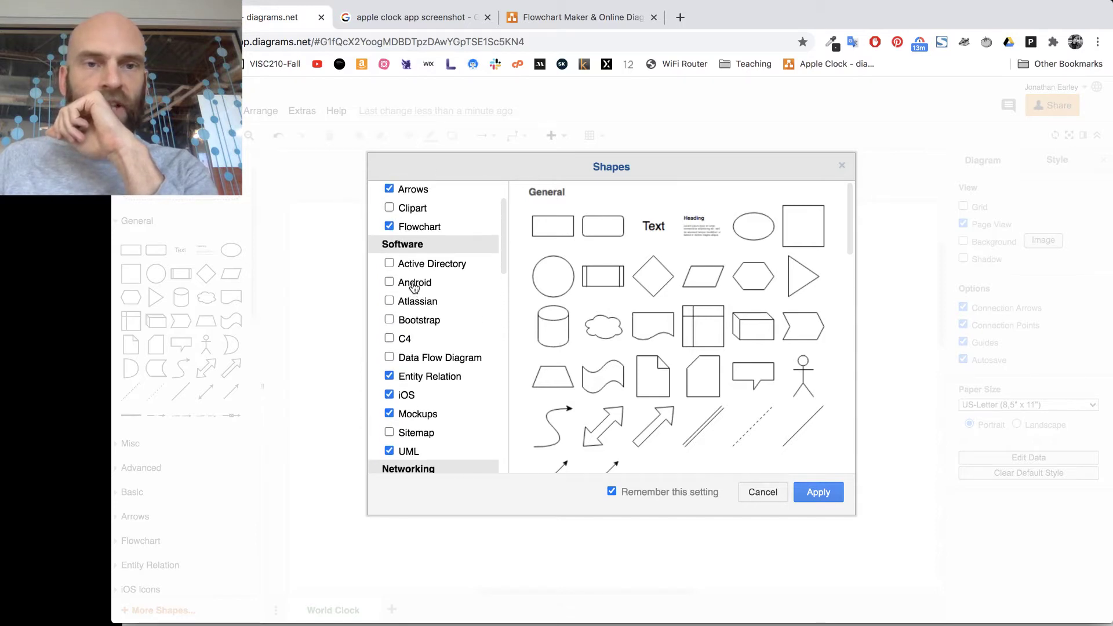
{"action": "scroll", "coordinate": [448, 422], "scroll_direction": "down", "scroll_amount": 3}
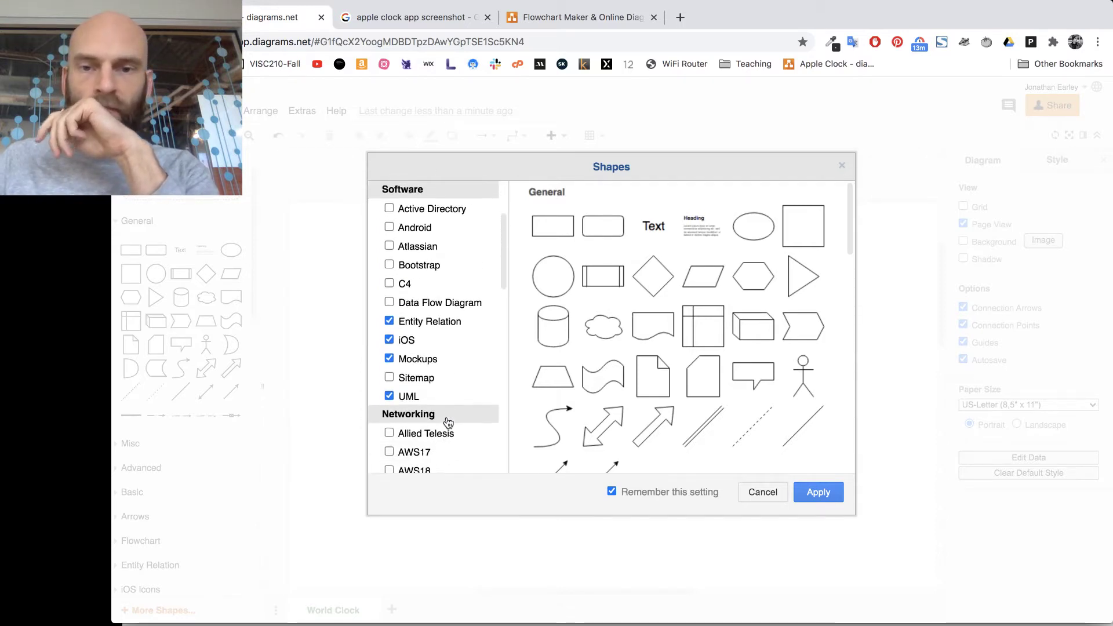
{"action": "left_click", "coordinate": [775, 494]}
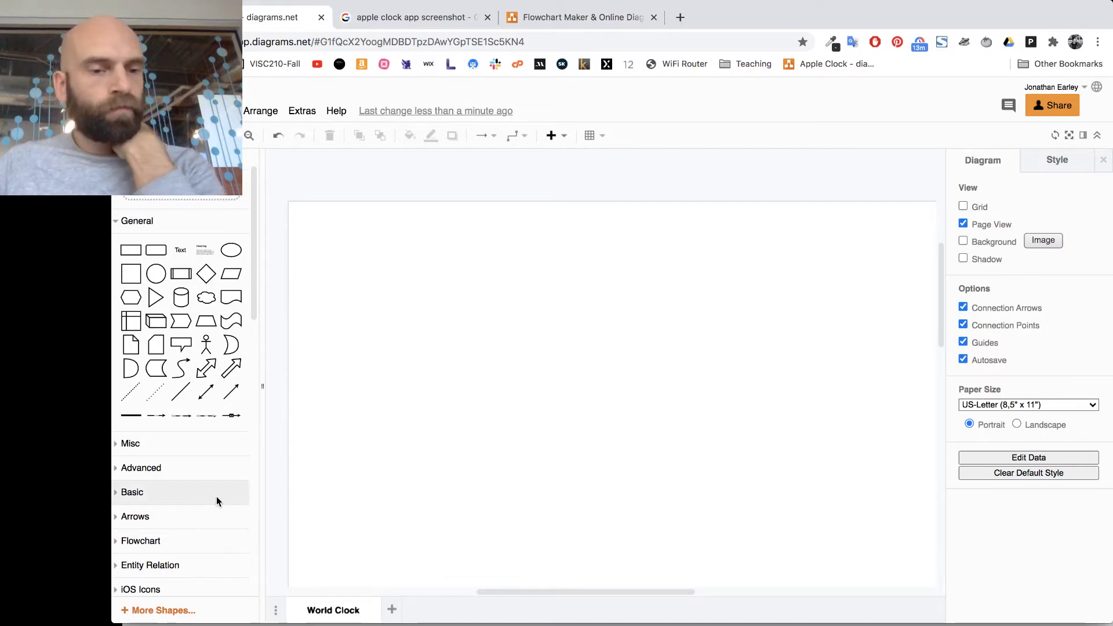
Insert the iPhone frame from the iOS UI shapes and place it near the upper-left corner of the World Clock page.
{"action": "scroll", "coordinate": [215, 502], "scroll_direction": "down", "scroll_amount": 2}
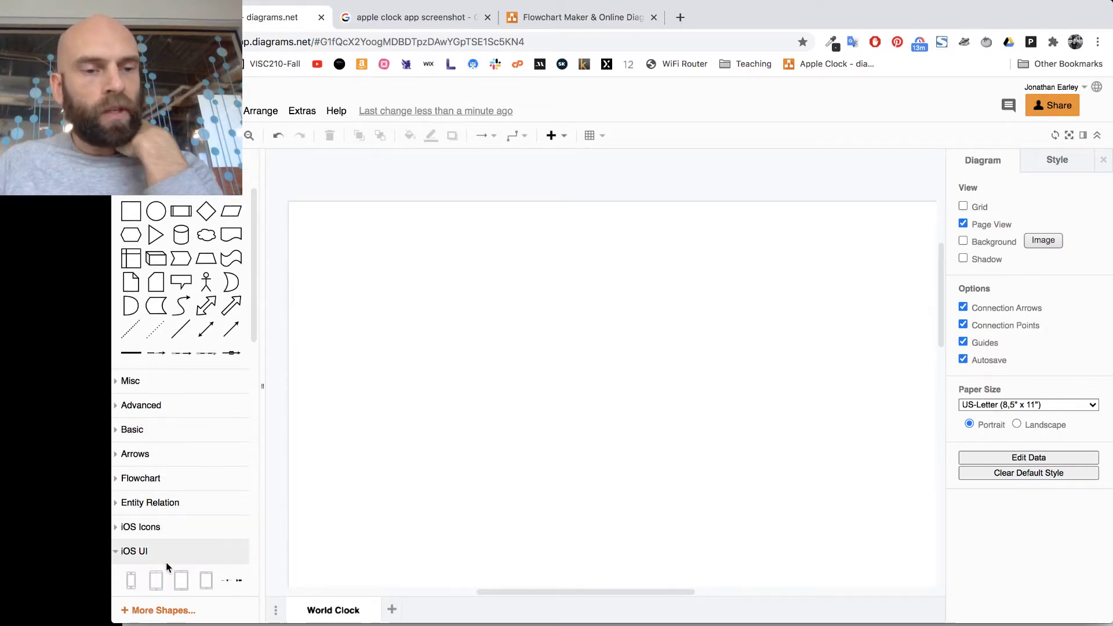
{"action": "scroll", "coordinate": [166, 562], "scroll_direction": "down", "scroll_amount": 2}
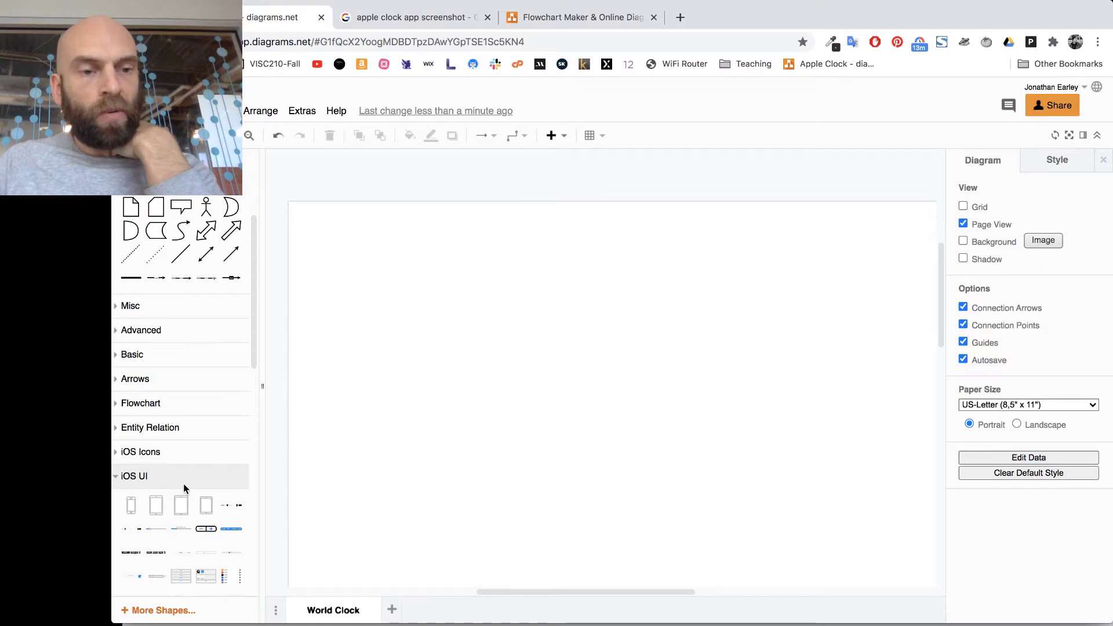
{"action": "scroll", "coordinate": [183, 484], "scroll_direction": "down", "scroll_amount": 2}
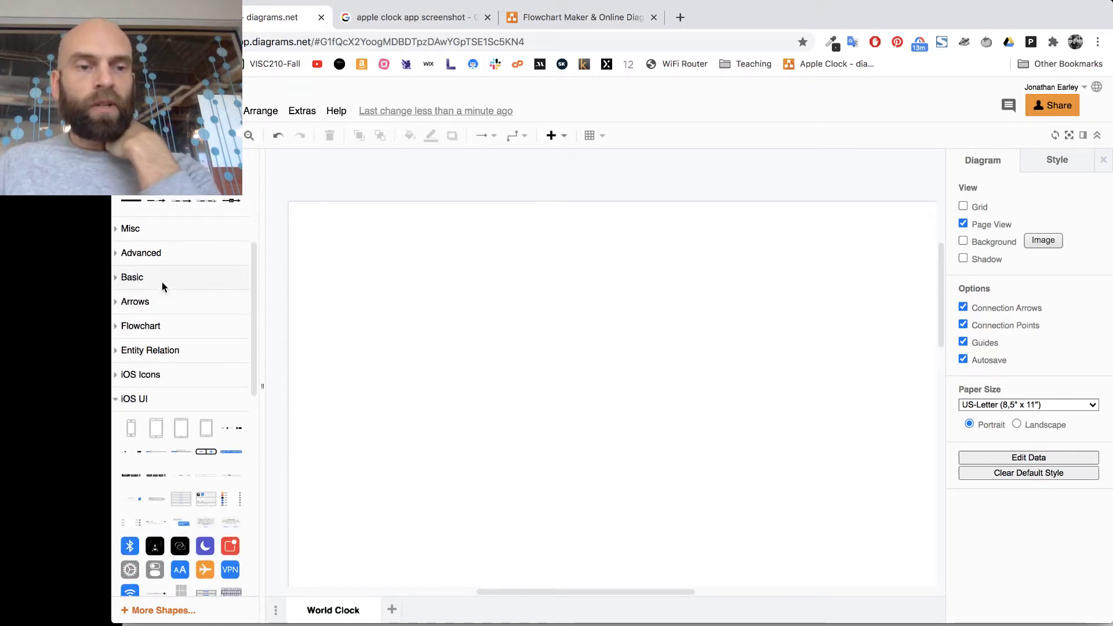
{"action": "left_click", "coordinate": [130, 430]}
{"action": "left_click_drag", "start_coordinate": [582, 370], "coordinate": [408, 385]}
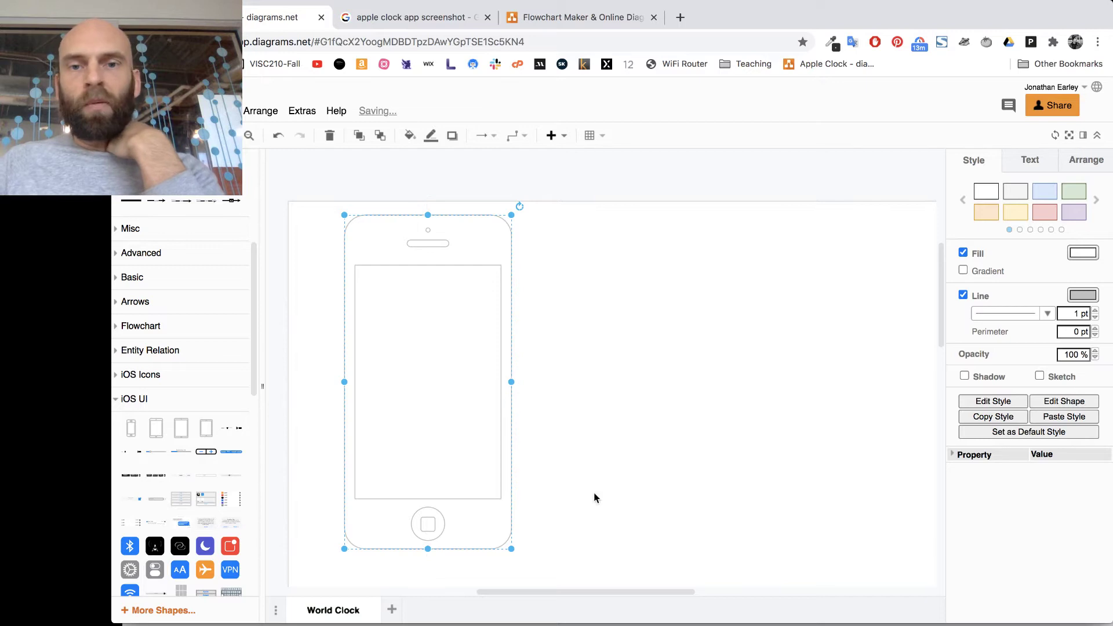
Switch to the image search results, copy the address of the three-phone iOS 10 Dark Mode Clock screenshot, and return to the diagram.
{"action": "left_click", "coordinate": [410, 16]}
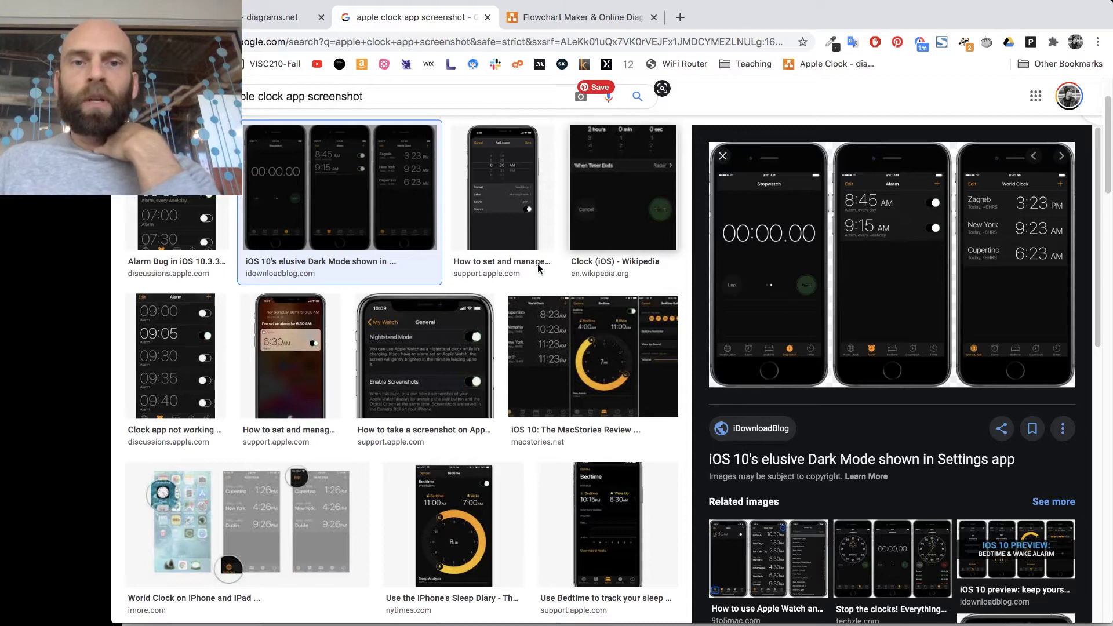
{"action": "right_click", "coordinate": [840, 235]}
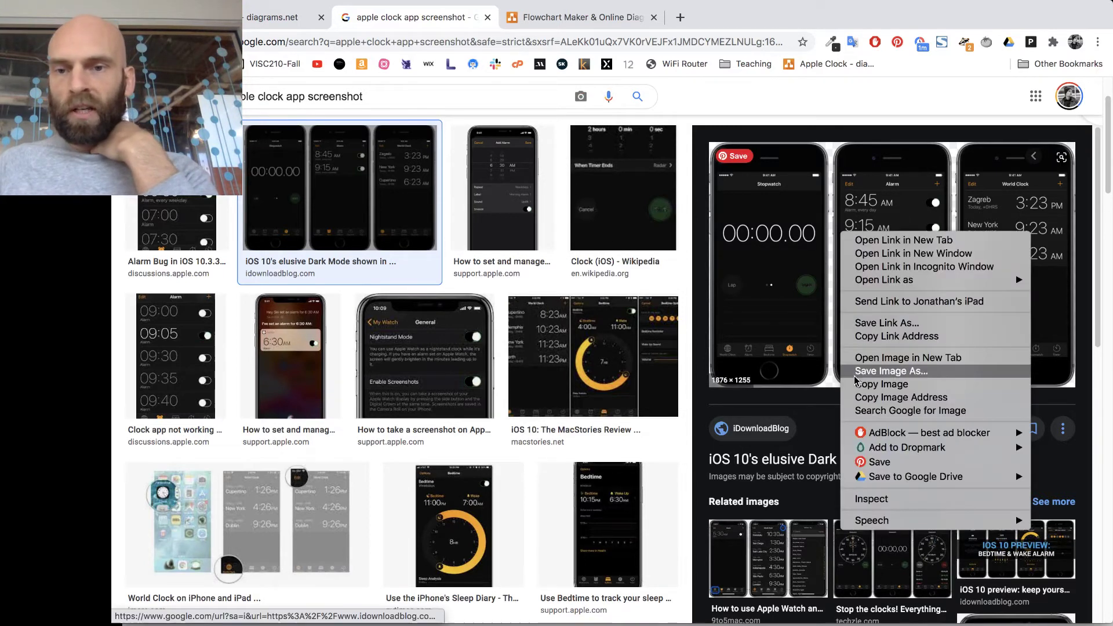
{"action": "left_click", "coordinate": [902, 397]}
{"action": "left_click", "coordinate": [252, 24]}
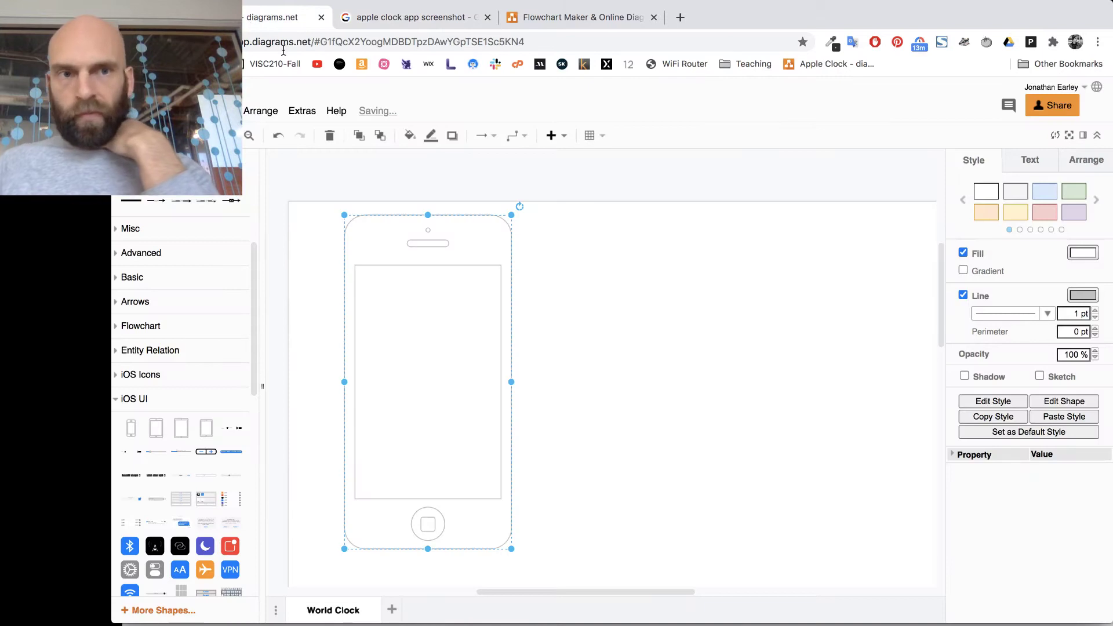
Insert the Clock app screenshot from its copied image URL and place it beside the blank iPhone frame.
{"action": "left_click", "coordinate": [563, 135]}
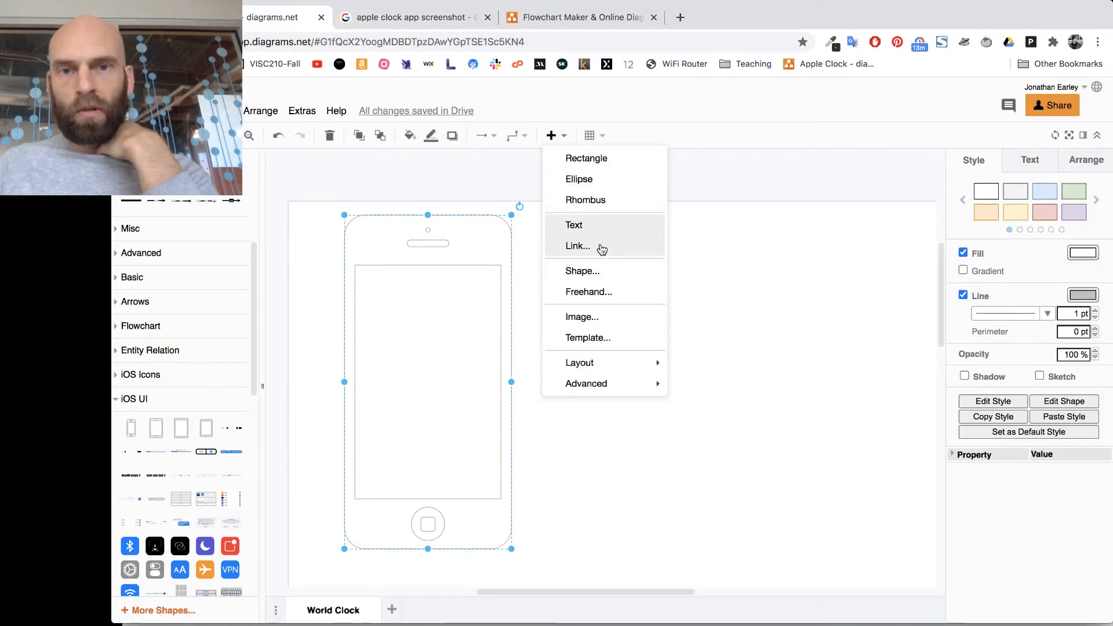
{"action": "left_click", "coordinate": [582, 317]}
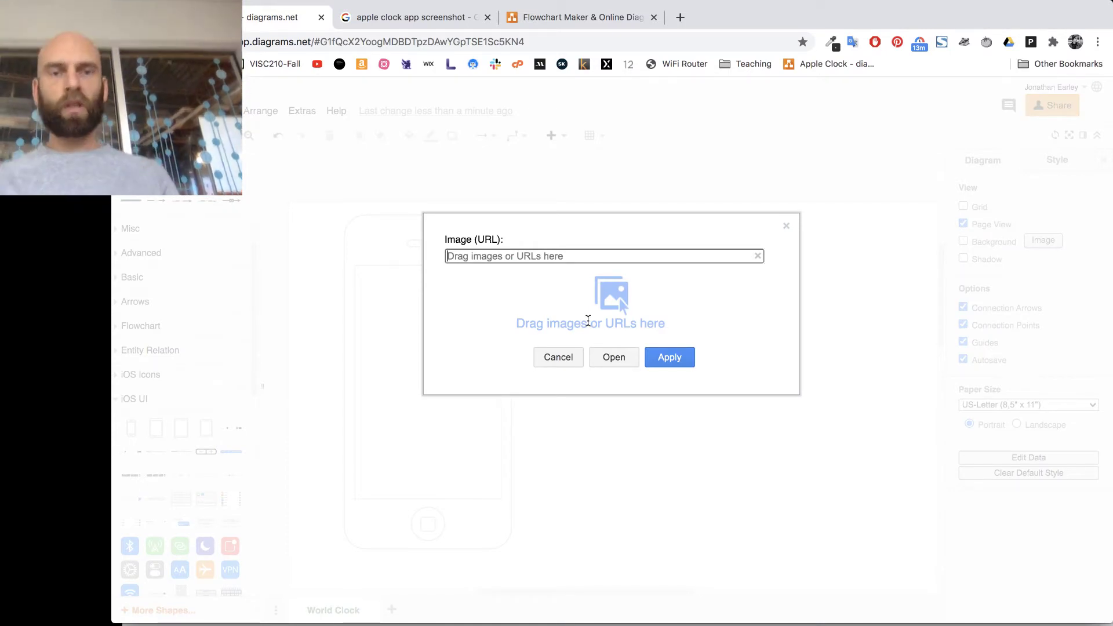
{"action": "key", "text": "super+v"}
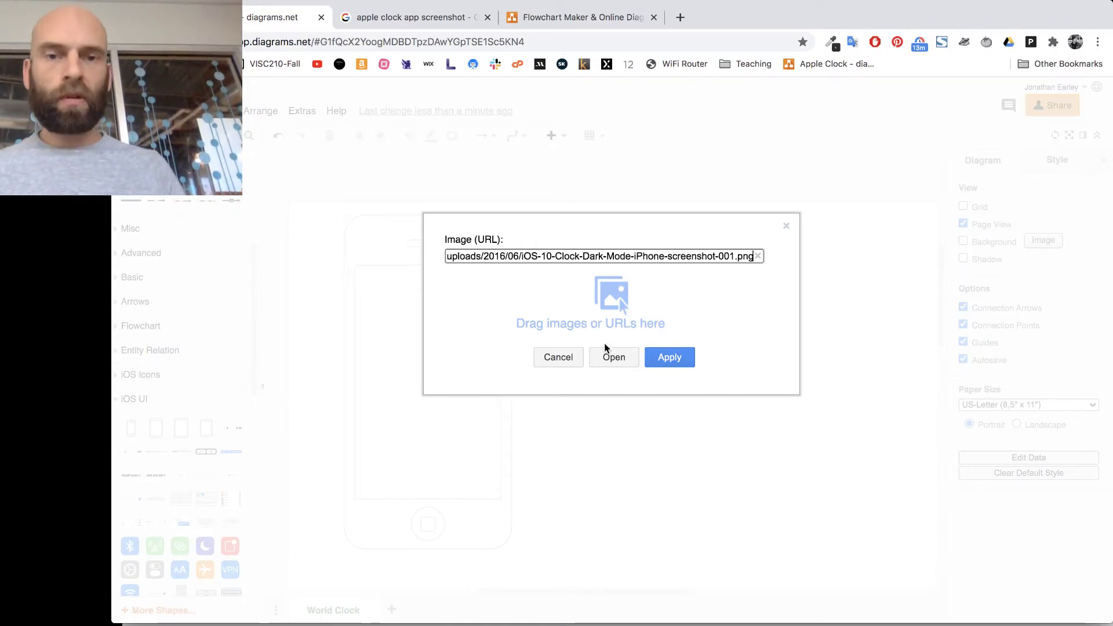
{"action": "left_click", "coordinate": [670, 359]}
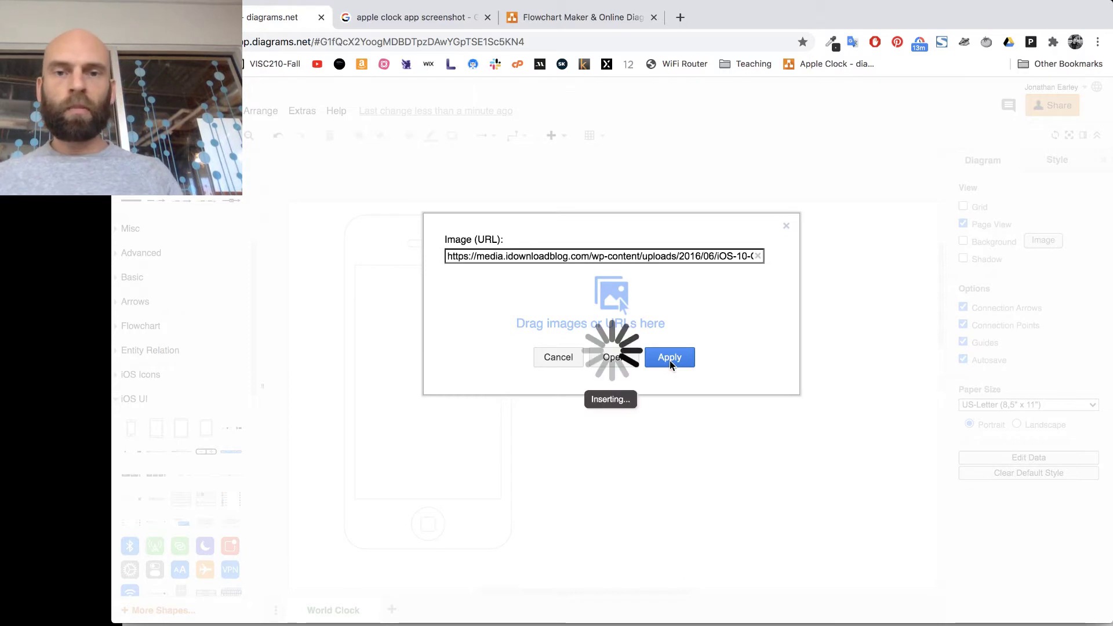
{"action": "left_click_drag", "start_coordinate": [557, 331], "coordinate": [714, 320]}
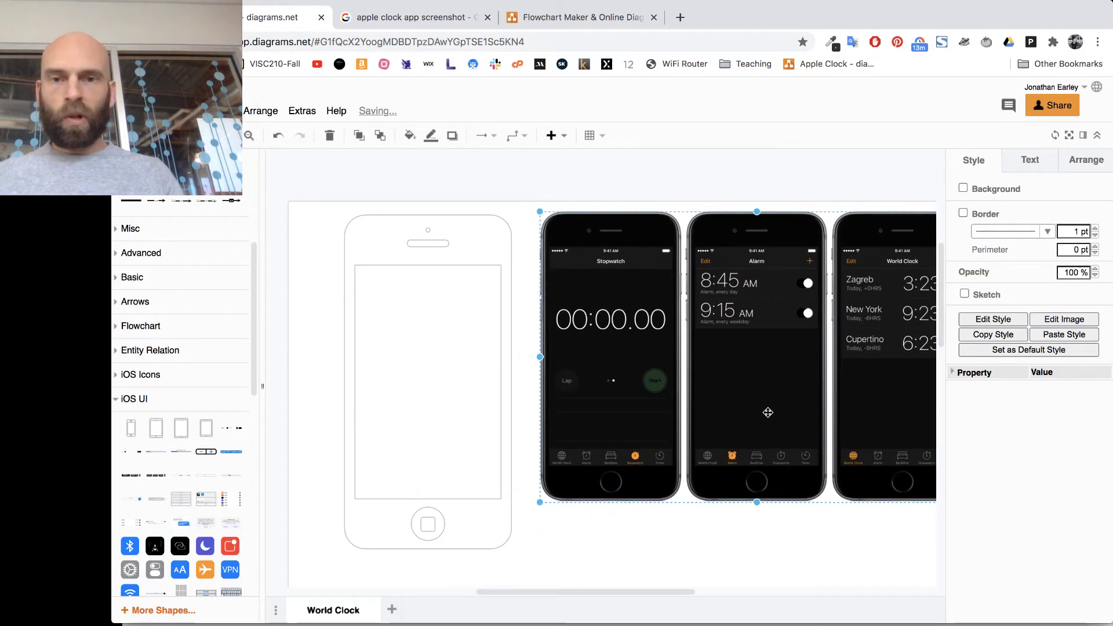
{"action": "scroll", "coordinate": [767, 413], "scroll_direction": "right", "scroll_amount": 3}
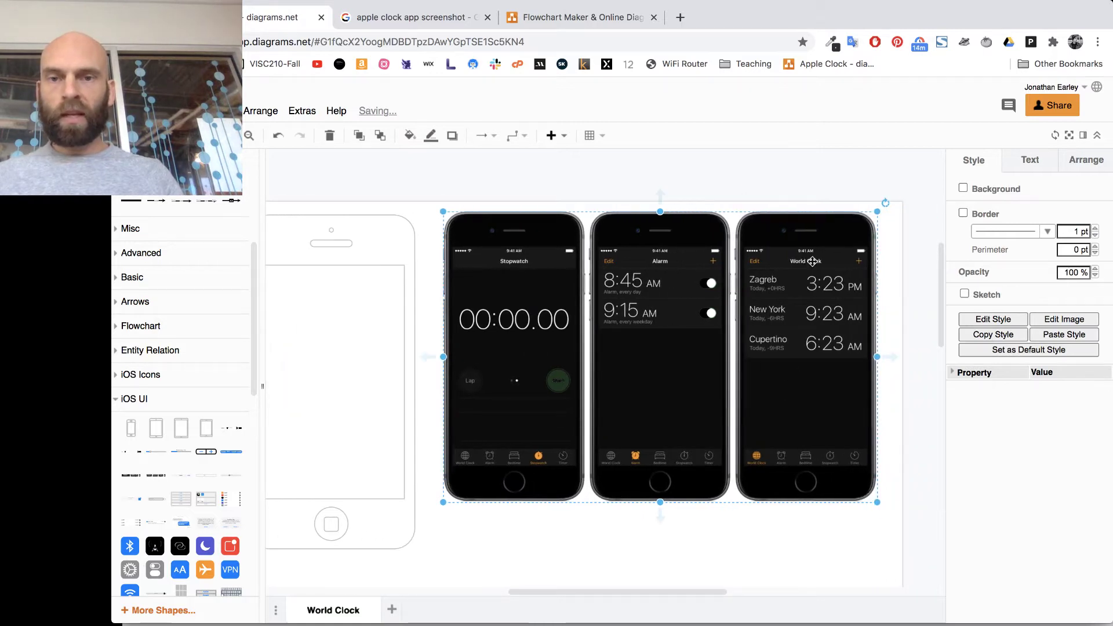
{"action": "scroll", "coordinate": [776, 370], "scroll_direction": "left", "scroll_amount": 3}
{"action": "scroll", "coordinate": [777, 370], "scroll_direction": "right", "scroll_amount": 2}
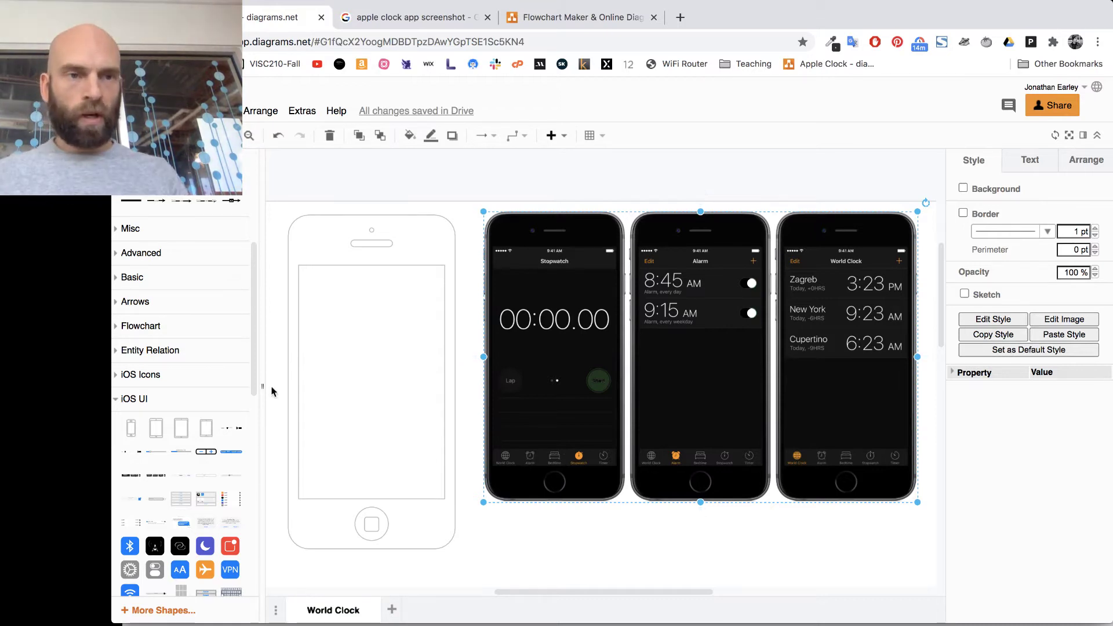
Add a rectangle tab bar across the bottom of the blank phone's screen and fit a small circle inside its left end.
{"action": "scroll", "coordinate": [174, 251], "scroll_direction": "up", "scroll_amount": 5}
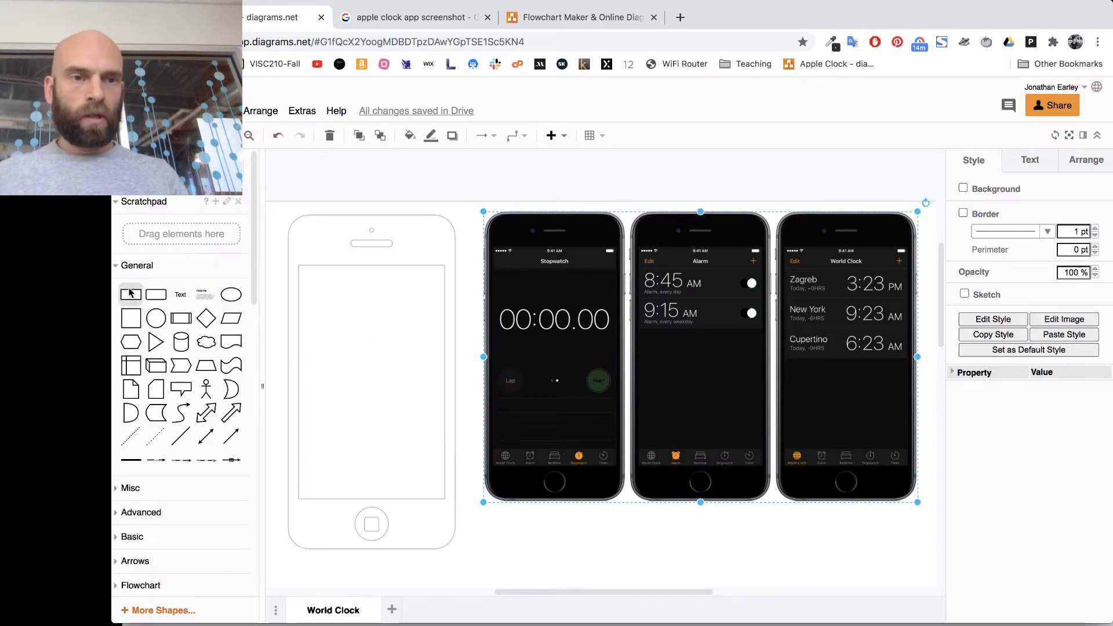
{"action": "left_click_drag", "start_coordinate": [130, 294], "coordinate": [445, 468]}
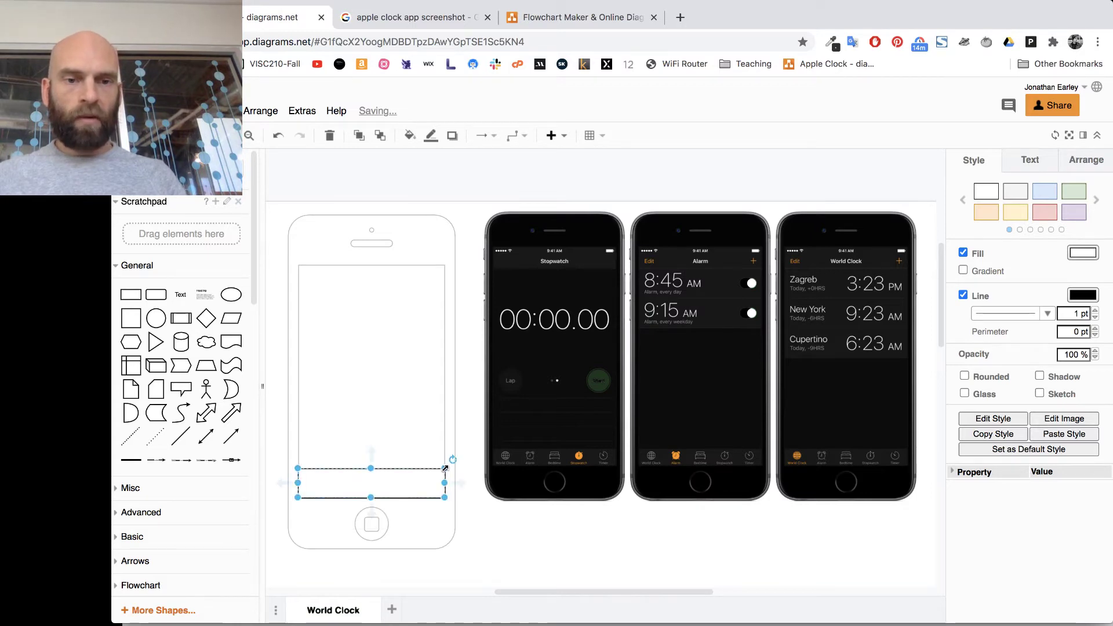
{"action": "left_click", "coordinate": [156, 319]}
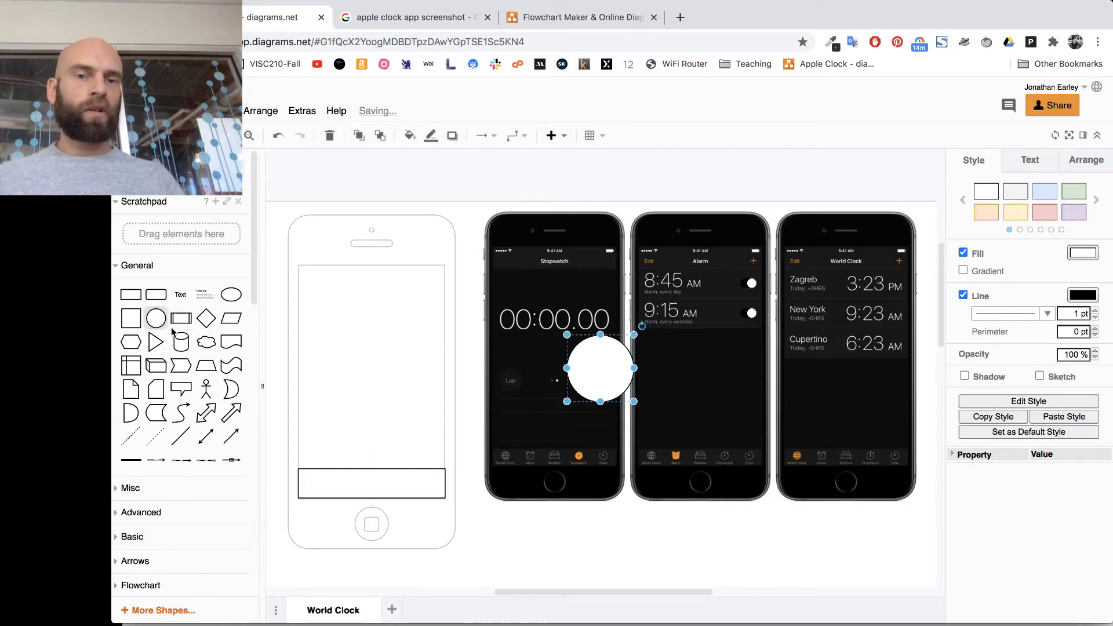
{"action": "left_click_drag", "start_coordinate": [586, 370], "coordinate": [338, 460]}
{"action": "left_click_drag", "start_coordinate": [374, 425], "coordinate": [327, 470]}
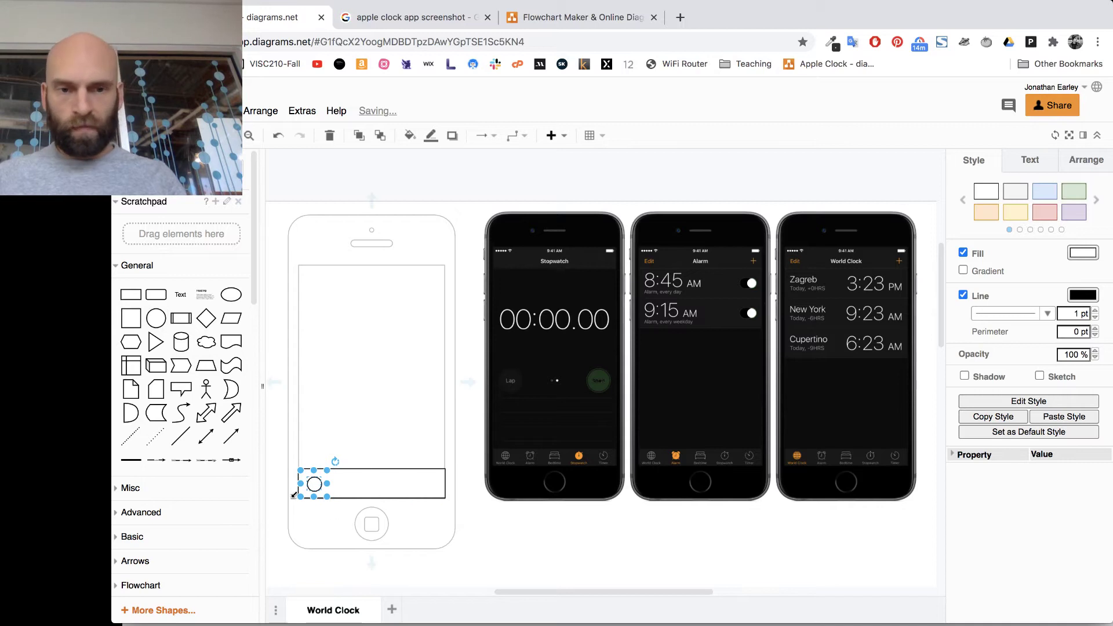
{"action": "left_click_drag", "start_coordinate": [314, 482], "coordinate": [313, 482]}
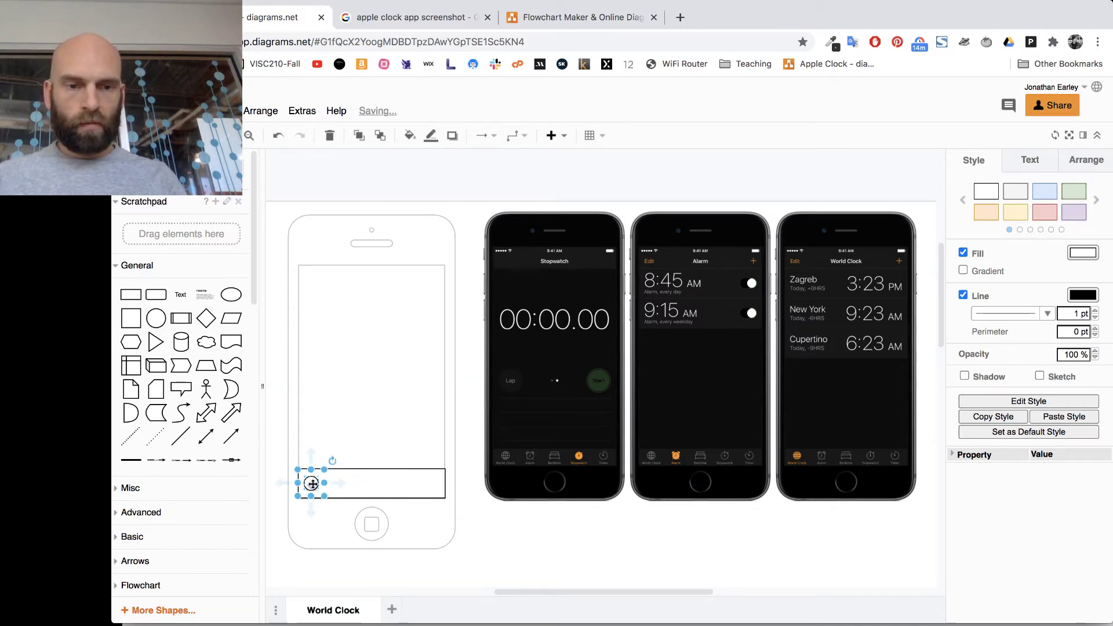
Duplicate the small circle along the tab bar to make a row of five, undoing any stray connector.
{"action": "left_click_drag", "start_coordinate": [320, 493], "coordinate": [337, 483]}
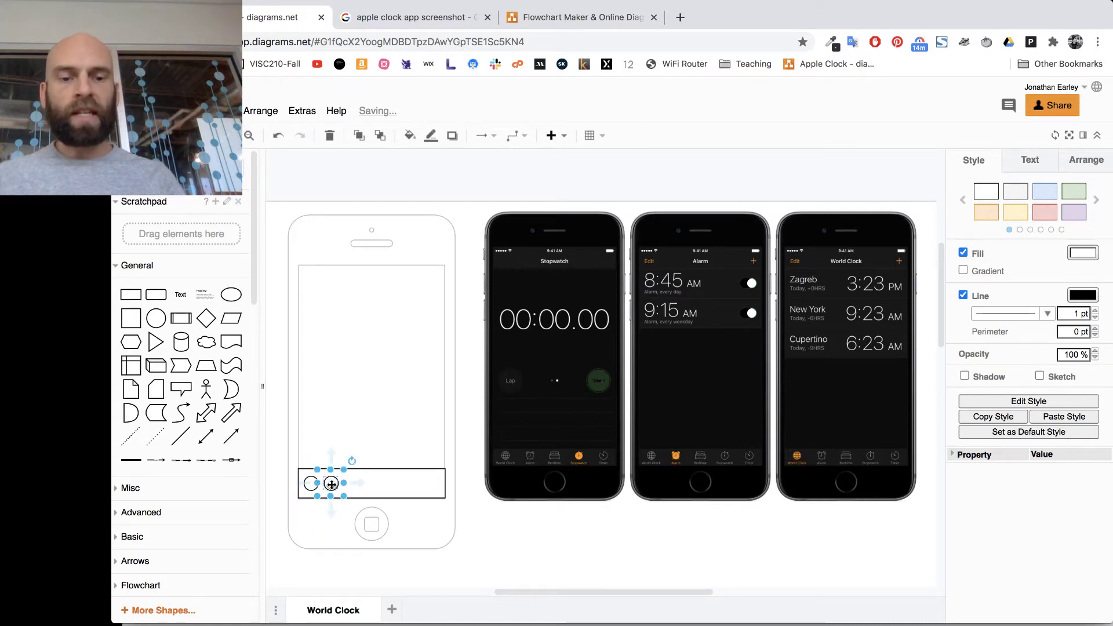
{"action": "left_click_drag", "start_coordinate": [331, 484], "coordinate": [402, 484]}
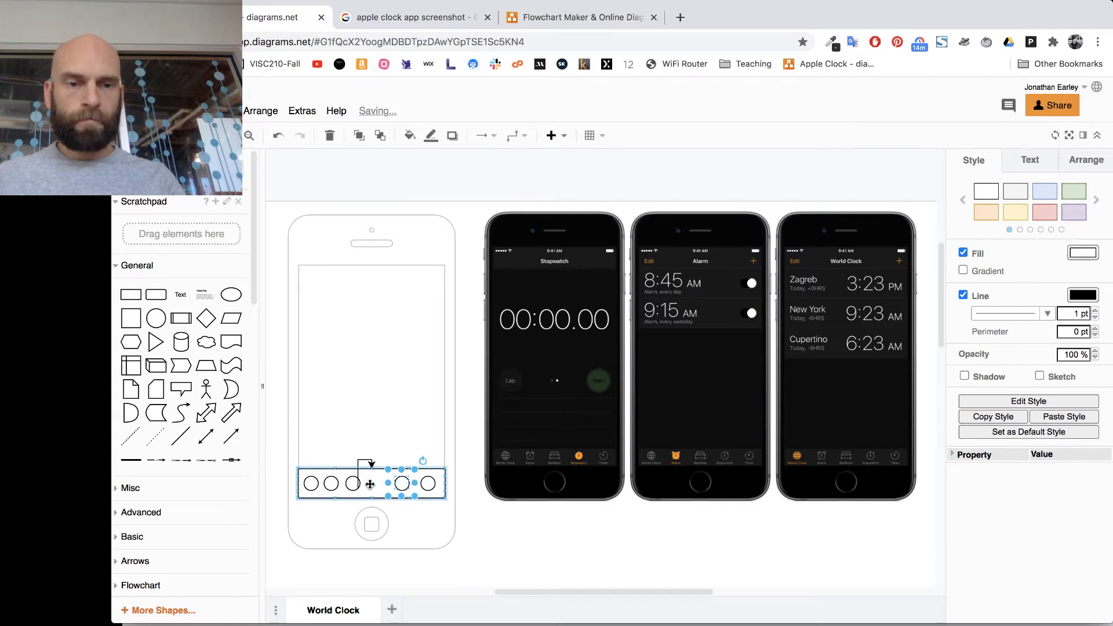
{"action": "key", "text": "ctrl+z"}
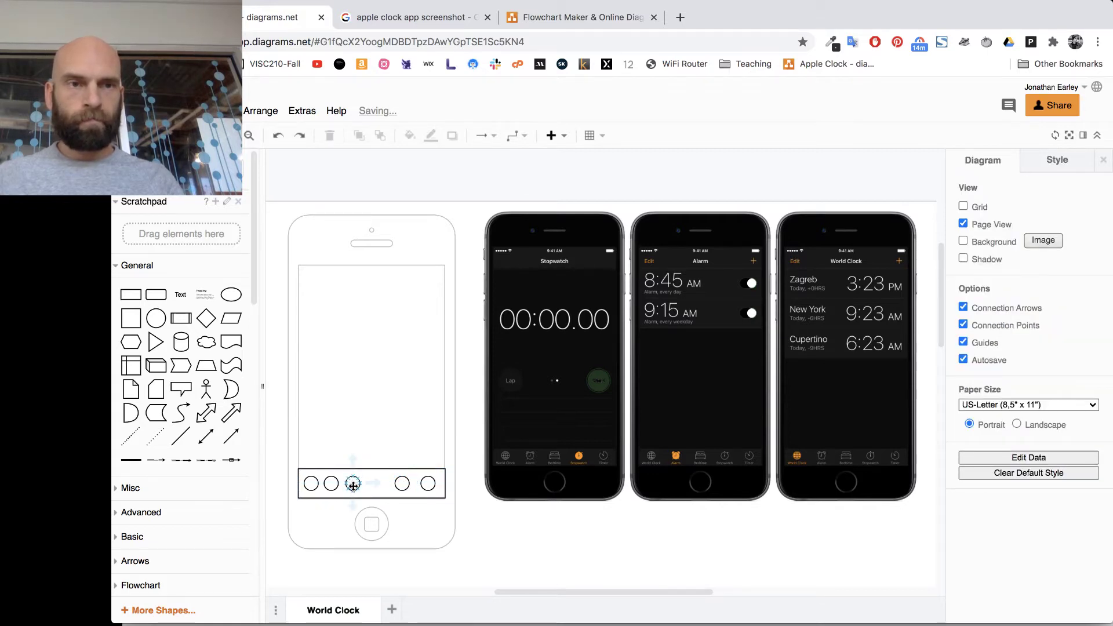
Reposition the second and middle circles so the five are spaced more evenly across the tab bar.
{"action": "key", "text": "super+plus"}
{"action": "key", "text": "super+plus"}
{"action": "key", "text": "super+plus"}
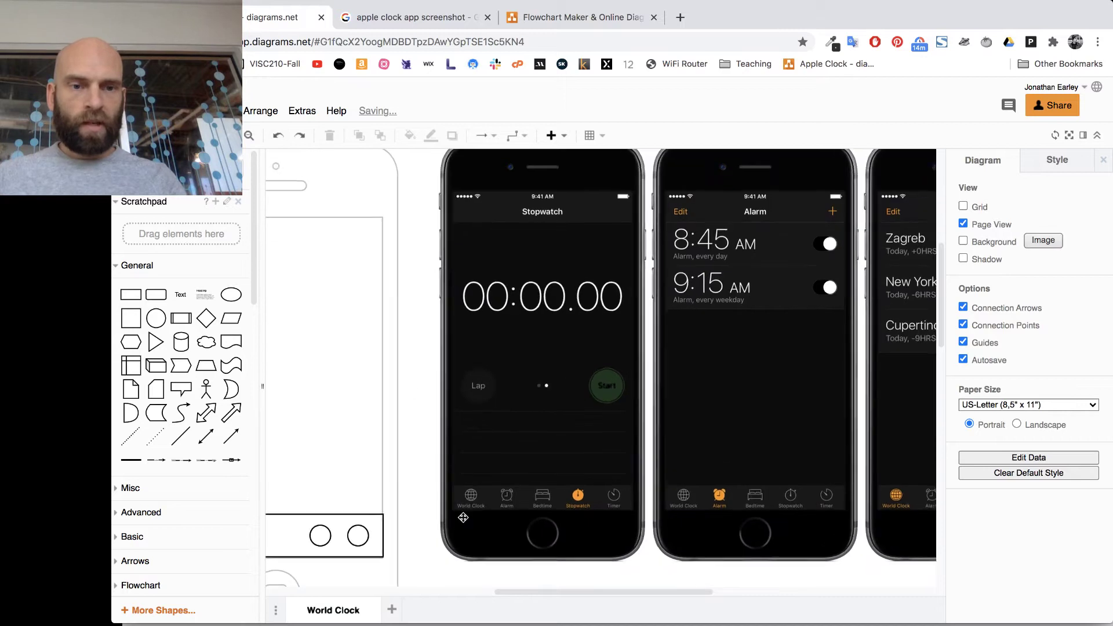
{"action": "scroll", "coordinate": [463, 518], "scroll_direction": "left", "scroll_amount": 5}
{"action": "mouse_move", "coordinate": [386, 529]}
{"action": "left_mouse_down"}
{"action": "mouse_move", "coordinate": [432, 529]}
{"action": "mouse_move", "coordinate": [376, 528]}
{"action": "left_mouse_up"}
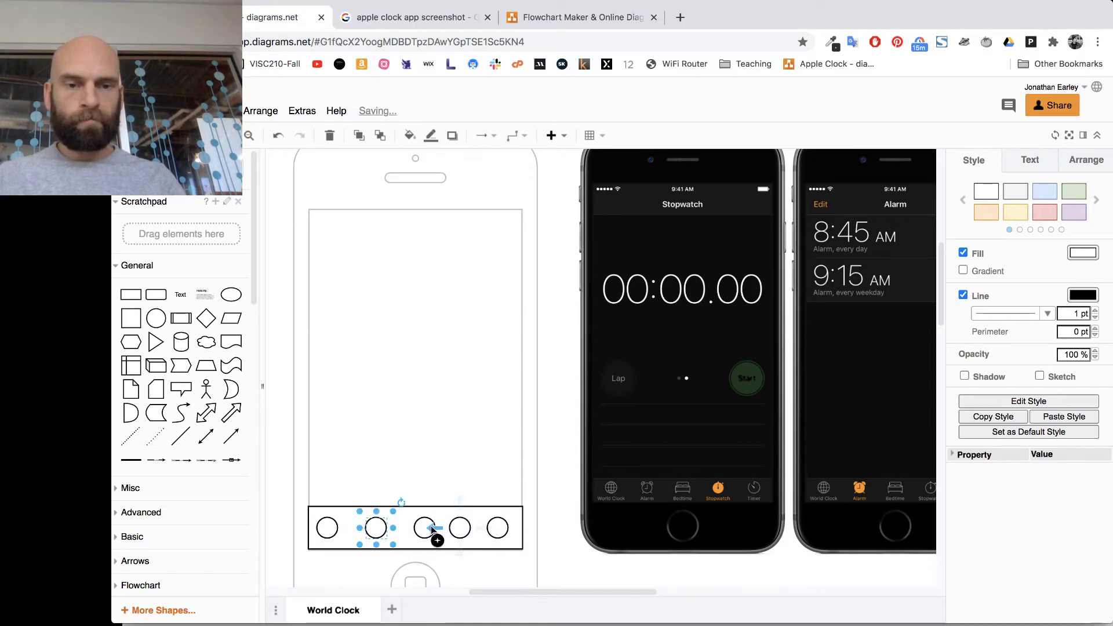
{"action": "left_click", "coordinate": [435, 528]}
{"action": "key", "text": "Delete"}
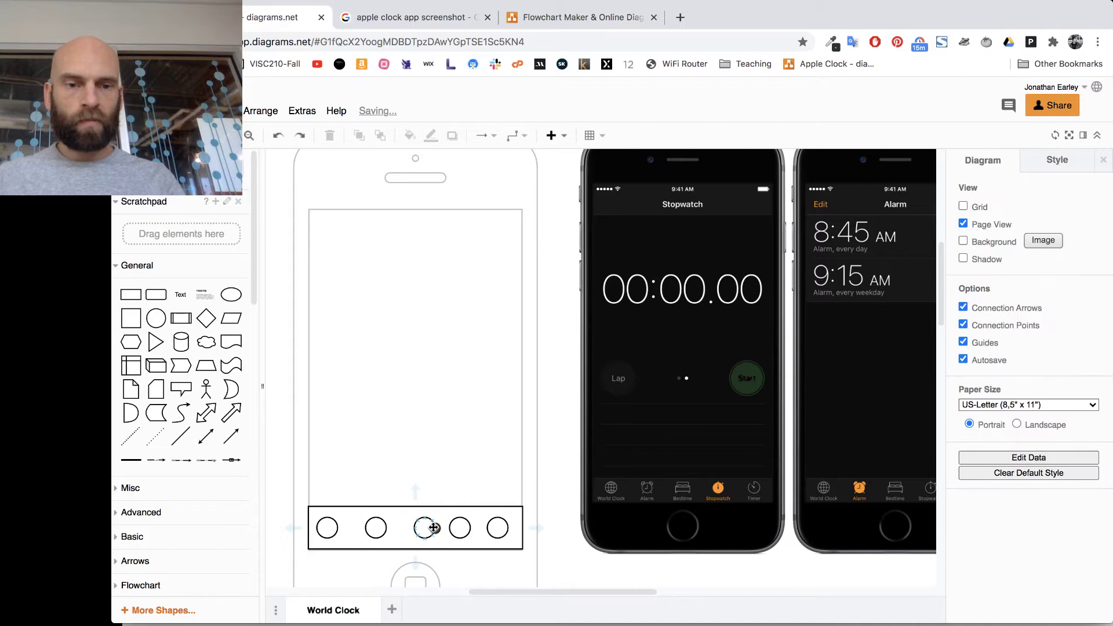
{"action": "left_click_drag", "start_coordinate": [424, 527], "coordinate": [418, 529]}
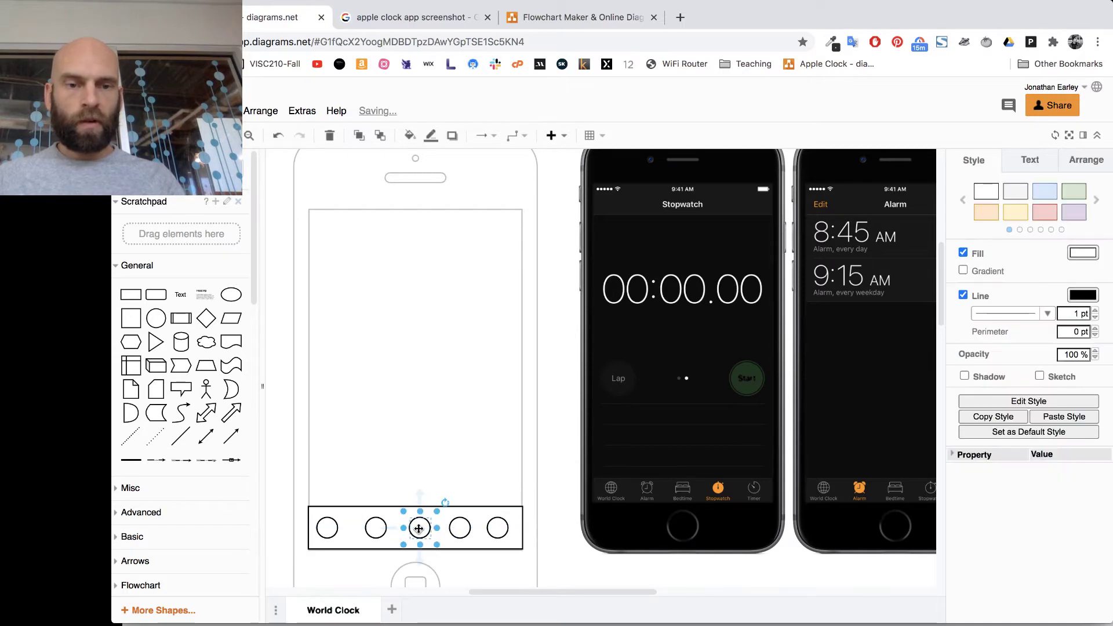
{"action": "left_click", "coordinate": [540, 548]}
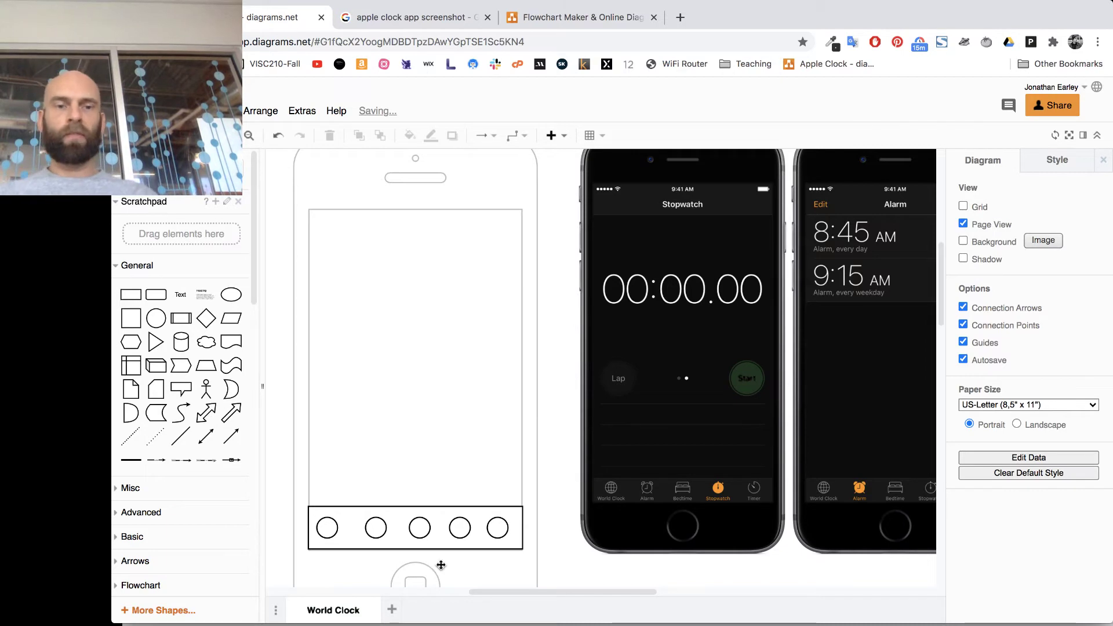
Move all five tab bar circles up slightly together to leave room for labels beneath them.
{"action": "left_click", "coordinate": [327, 528]}
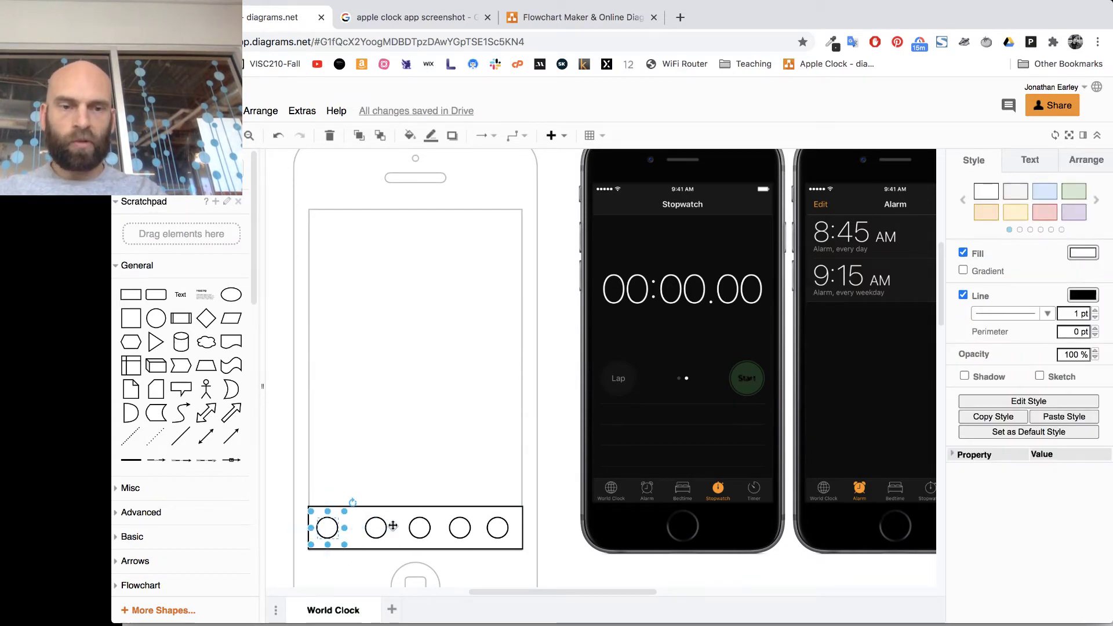
{"action": "left_click", "coordinate": [382, 527], "text": "shift"}
{"action": "left_click", "coordinate": [416, 527], "text": "shift"}
{"action": "left_click", "coordinate": [461, 526], "text": "shift"}
{"action": "left_click", "coordinate": [497, 528], "text": "shift"}
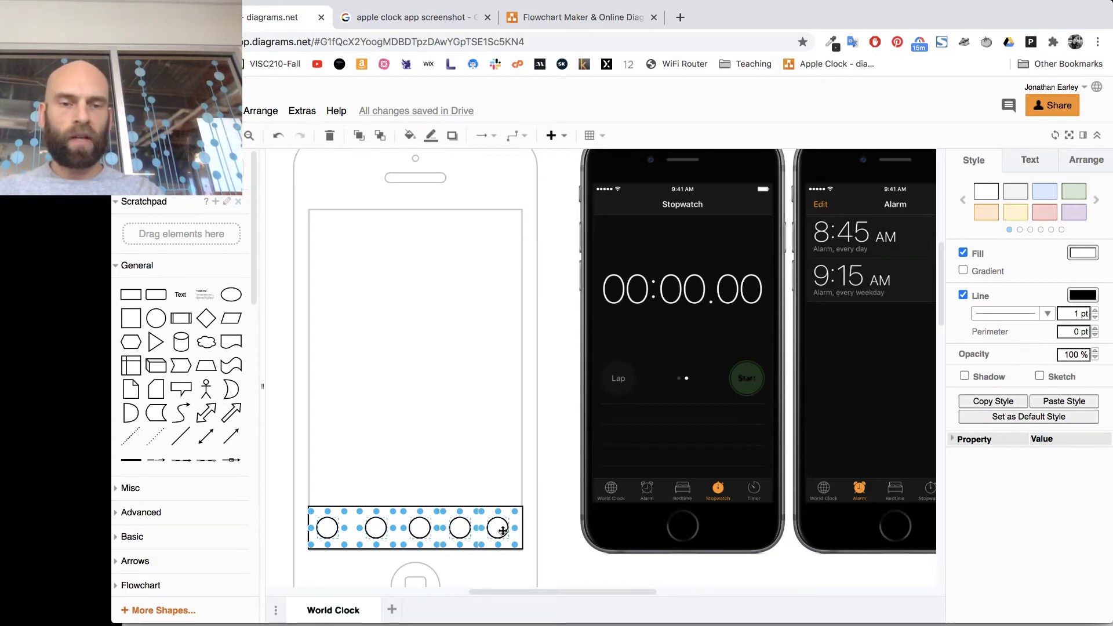
{"action": "left_click_drag", "start_coordinate": [502, 528], "coordinate": [502, 525]}
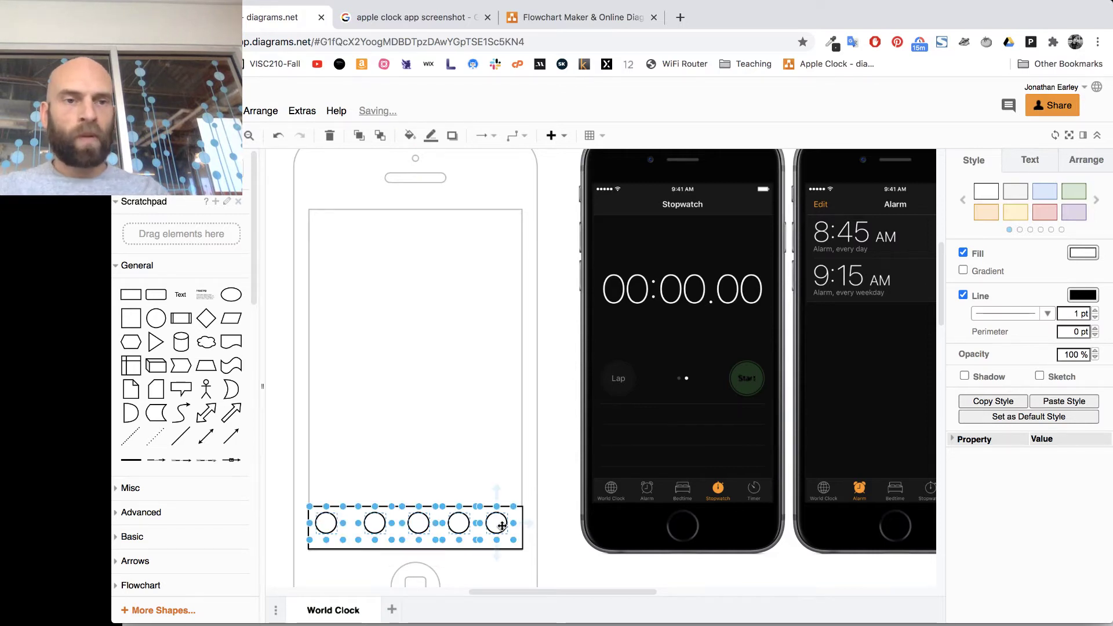
Add a text label reading "World Clock" below the first tab bar circle.
{"action": "left_click", "coordinate": [178, 298]}
{"action": "left_click_drag", "start_coordinate": [593, 373], "coordinate": [316, 545]}
{"action": "double_click", "coordinate": [336, 541]}
{"action": "type", "text": "World Clock"}
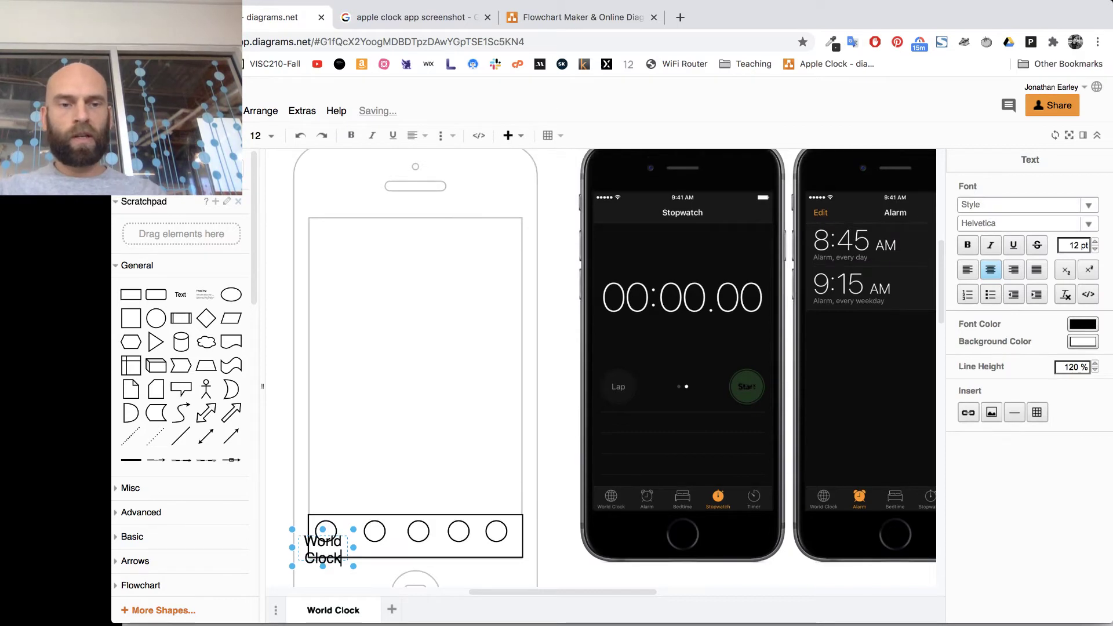
Set the "World Clock" label's font size to 6 pt and move it up under the first circle inside the tab bar.
{"action": "key", "text": "ctrl+a"}
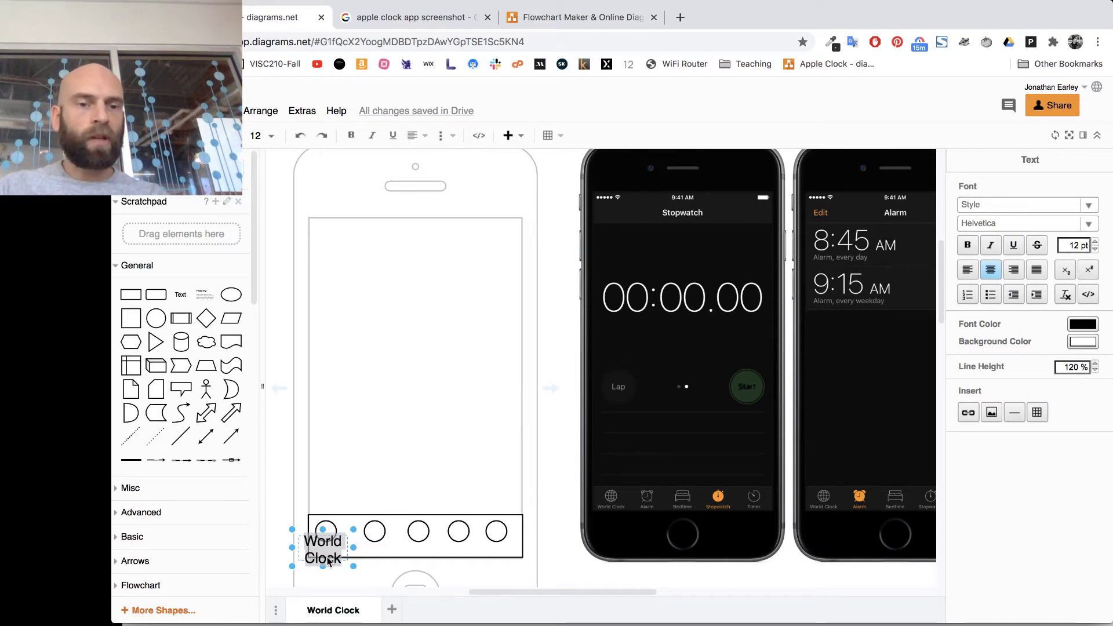
{"action": "left_click", "coordinate": [1095, 249]}
{"action": "left_click", "coordinate": [1095, 249]}
{"action": "left_click", "coordinate": [1095, 249]}
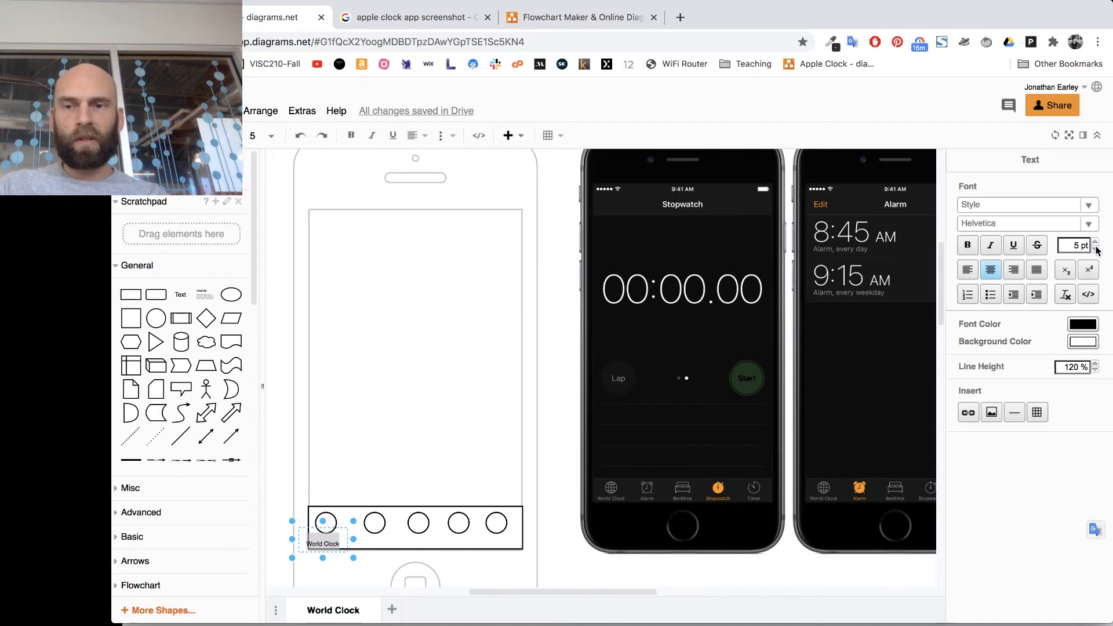
{"action": "left_click", "coordinate": [1095, 242]}
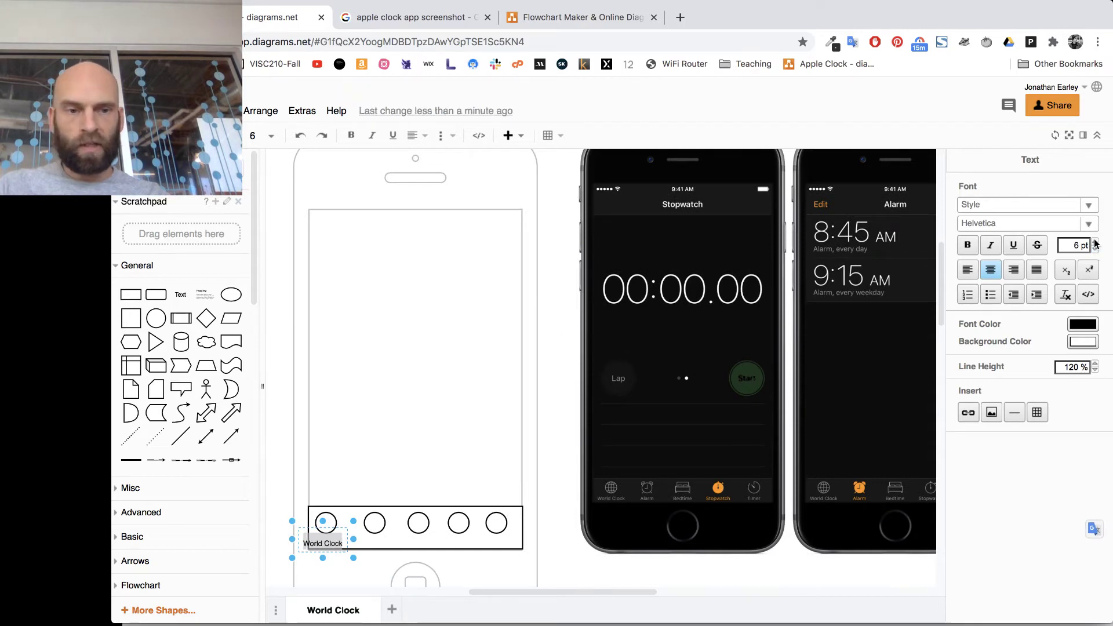
{"action": "left_click", "coordinate": [279, 542]}
{"action": "left_click", "coordinate": [324, 545]}
{"action": "mouse_move", "coordinate": [324, 544]}
{"action": "left_mouse_down"}
{"action": "mouse_move", "coordinate": [325, 530]}
{"action": "mouse_move", "coordinate": [325, 539]}
{"action": "left_mouse_up"}
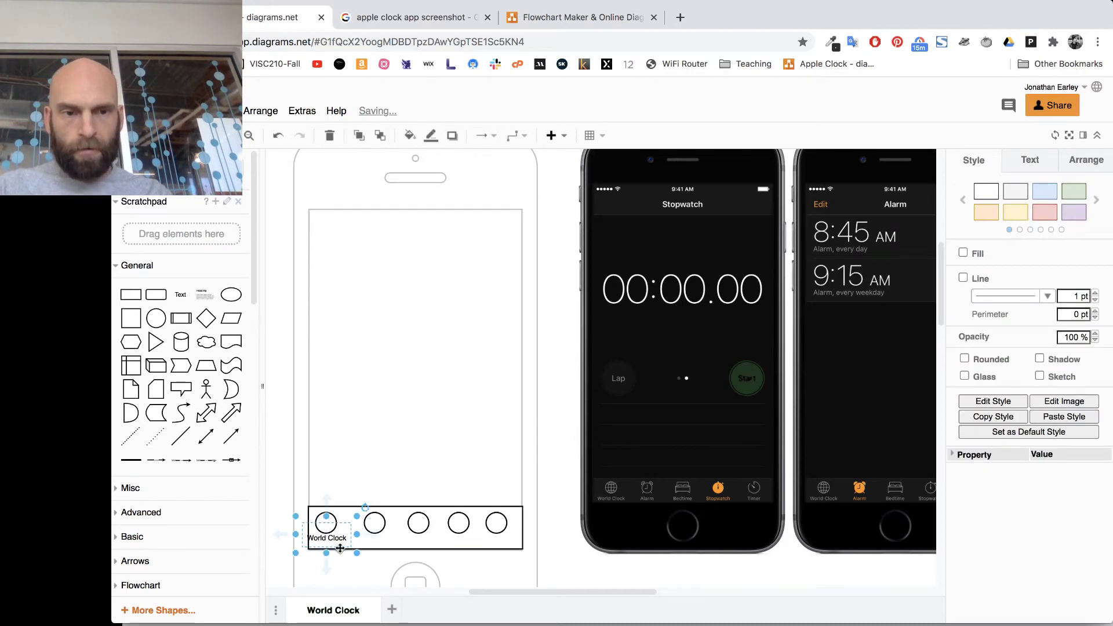
Nudge the first circle and its "World Clock" label together slightly right so the label fits within the tab bar.
{"action": "left_click", "coordinate": [318, 517], "text": "shift"}
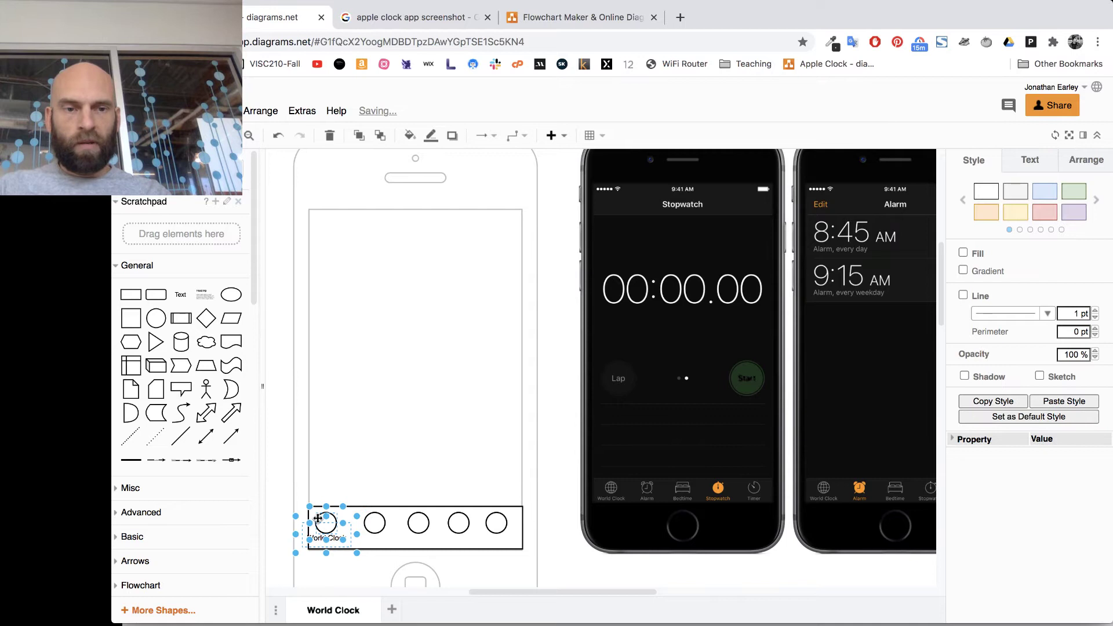
{"action": "key", "text": "shift+Right"}
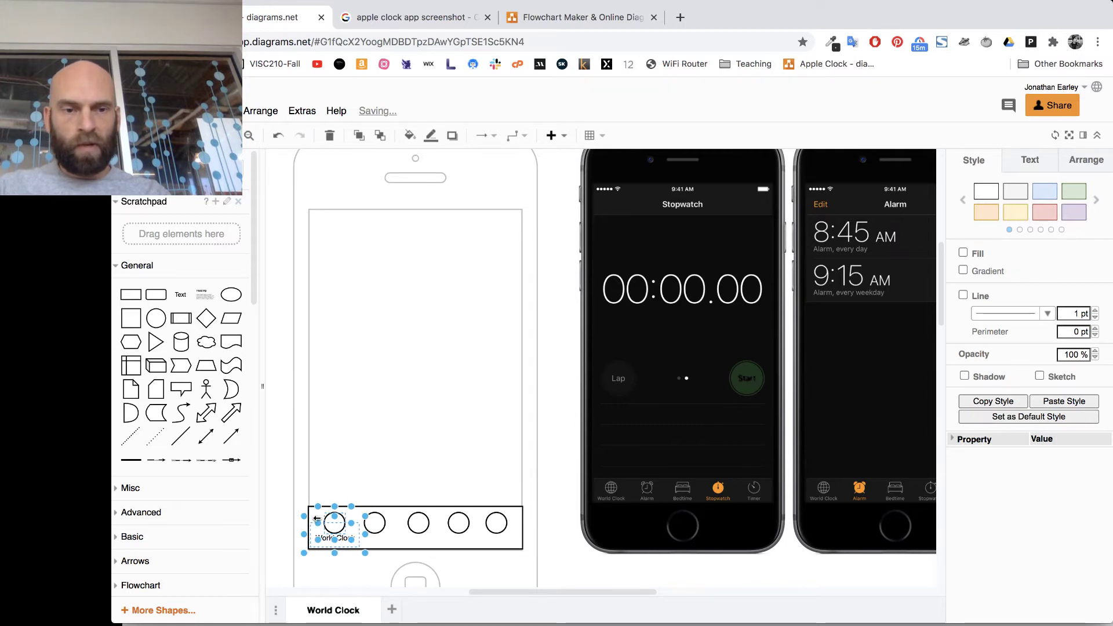
{"action": "key", "text": "Left"}
{"action": "key", "text": "Left"}
{"action": "key", "text": "Left"}
{"action": "key", "text": "Left"}
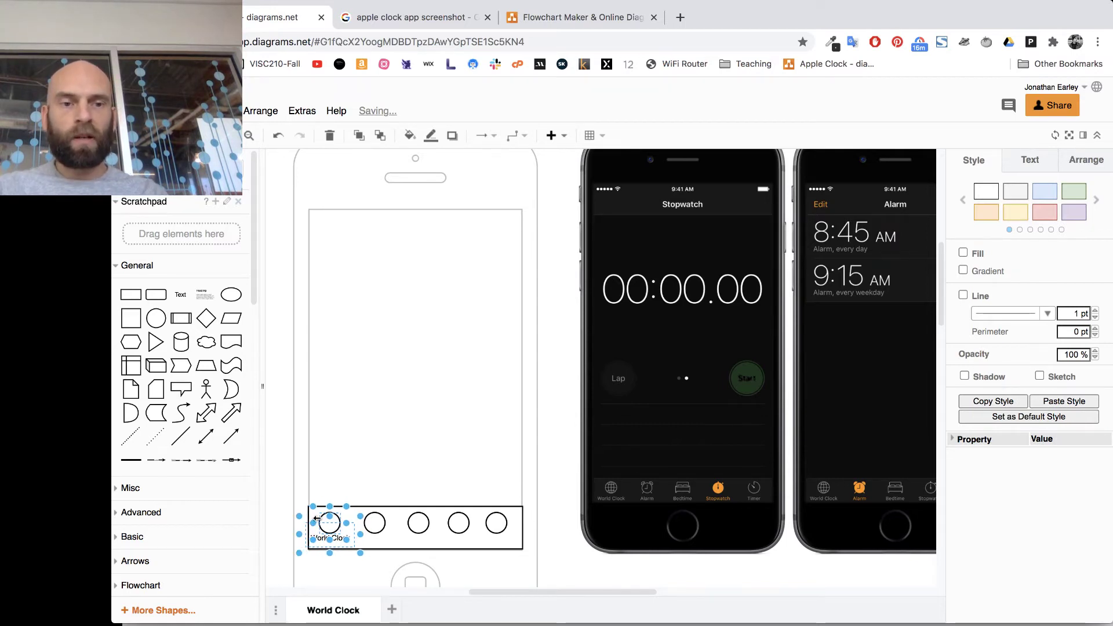
{"action": "left_click", "coordinate": [292, 534]}
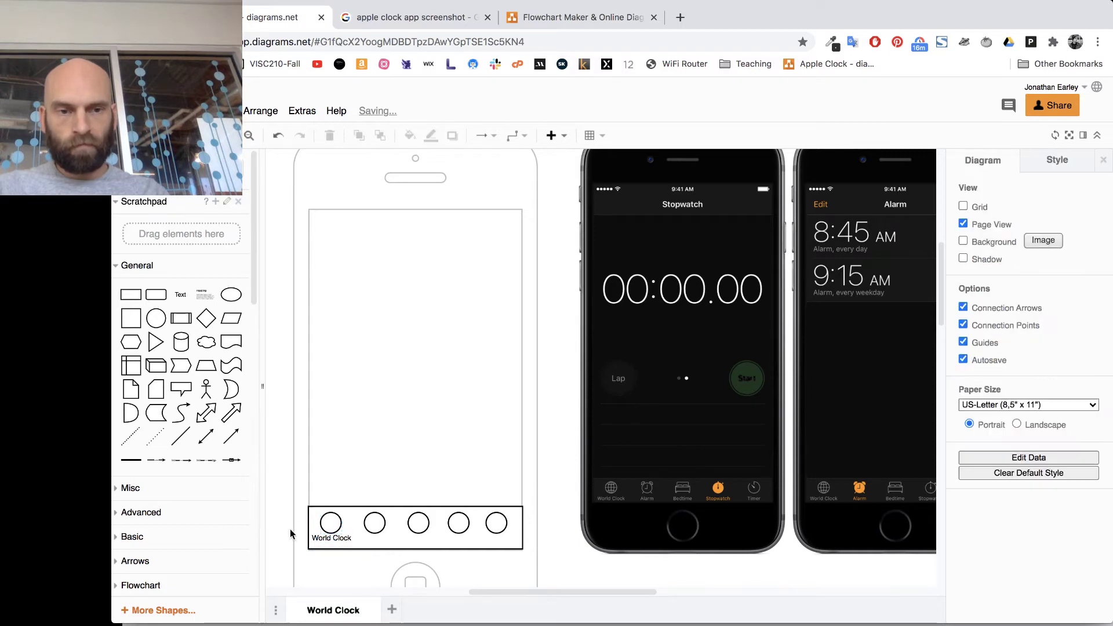
Copy the "World Clock" label under the second tab bar circle and change the copy's text to "Alarm".
{"action": "left_click", "coordinate": [332, 539]}
{"action": "left_click_drag", "start_coordinate": [331, 539], "coordinate": [381, 538]}
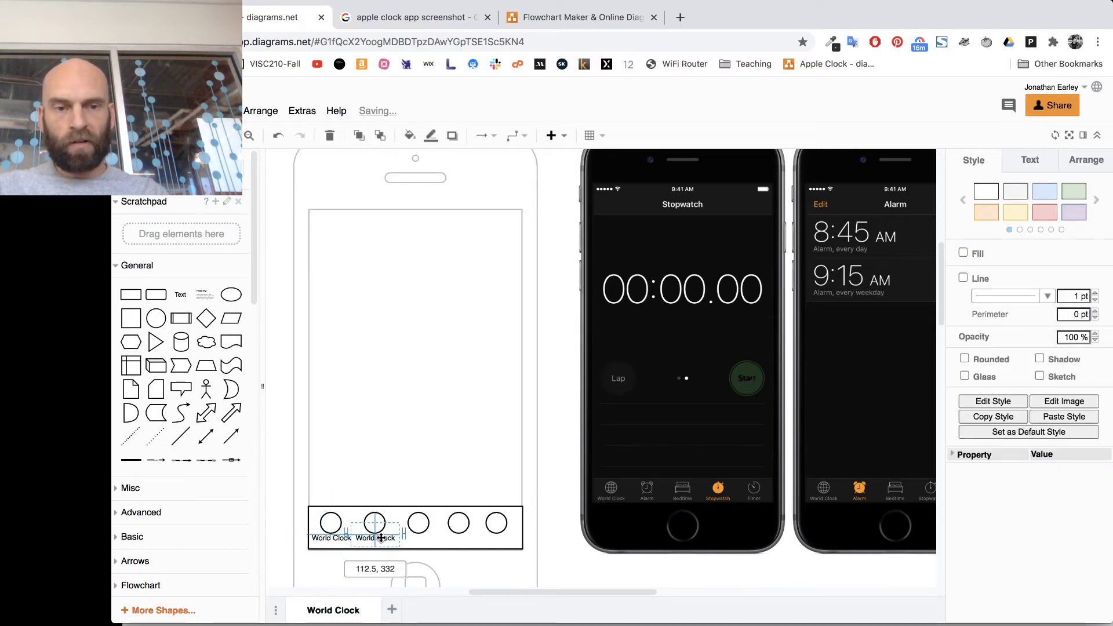
{"action": "double_click", "coordinate": [381, 538]}
{"action": "type", "text": "A"}
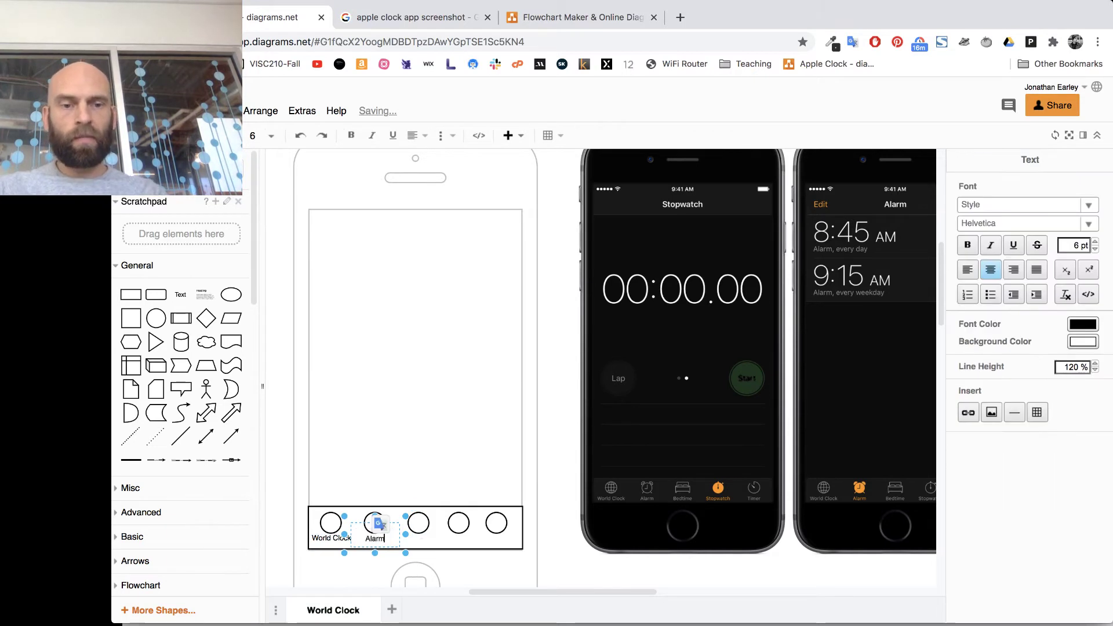
{"action": "type", "text": "larm"}
{"action": "left_click", "coordinate": [283, 542]}
Copy the "Alarm" label under the third tab bar circle and change the copy's text to "Bedtime".
{"action": "left_click_drag", "start_coordinate": [376, 538], "coordinate": [417, 528]}
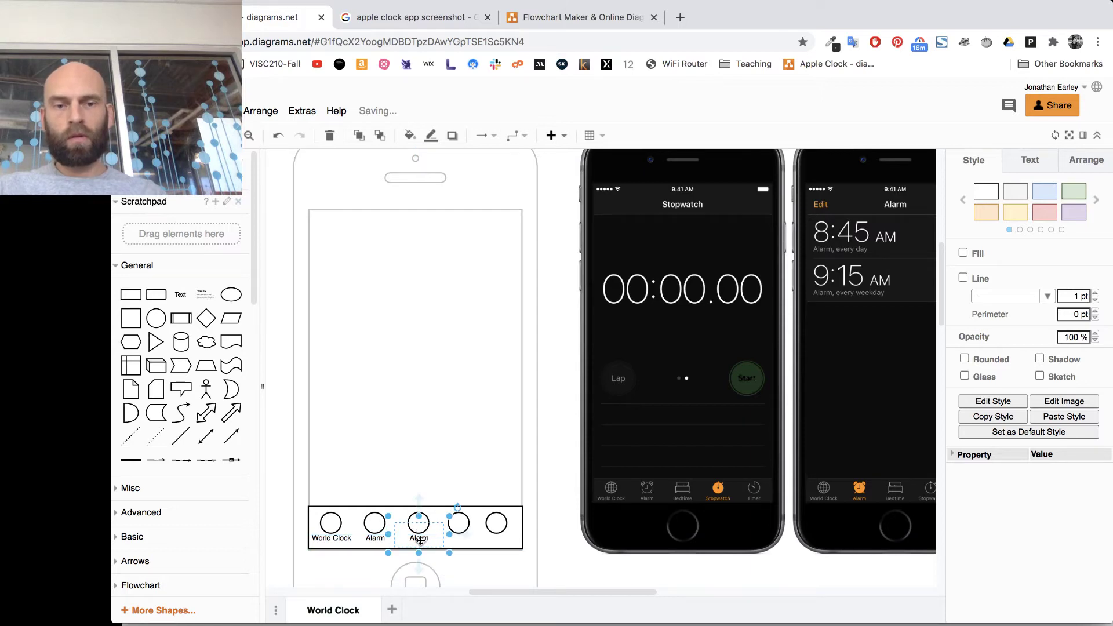
{"action": "double_click", "coordinate": [420, 541]}
{"action": "type", "text": "Bedtime"}
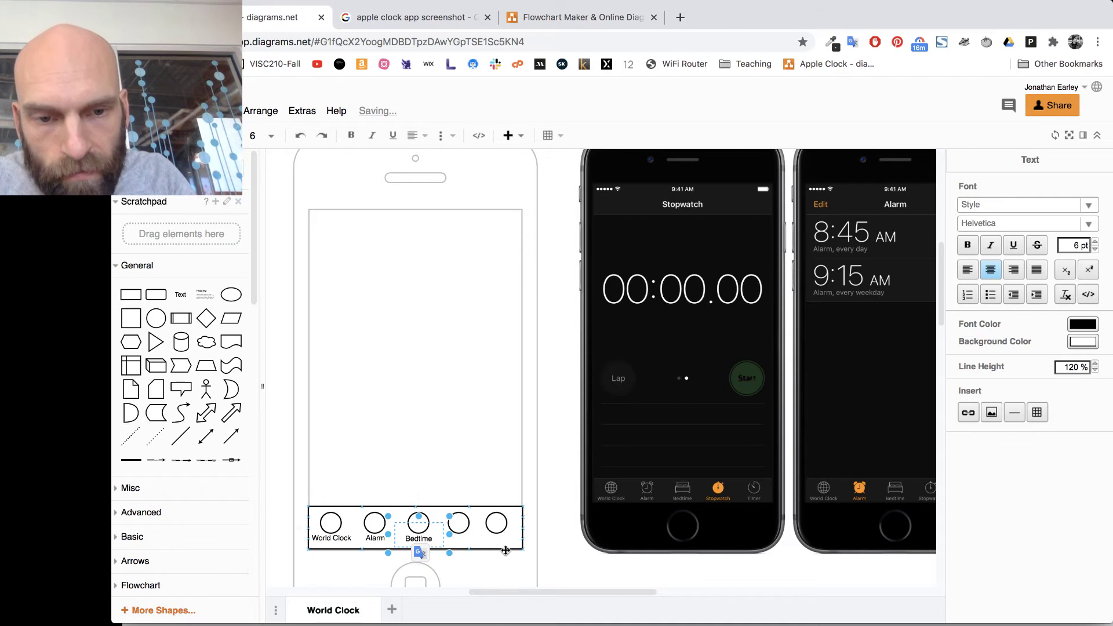
{"action": "key", "text": "Escape"}
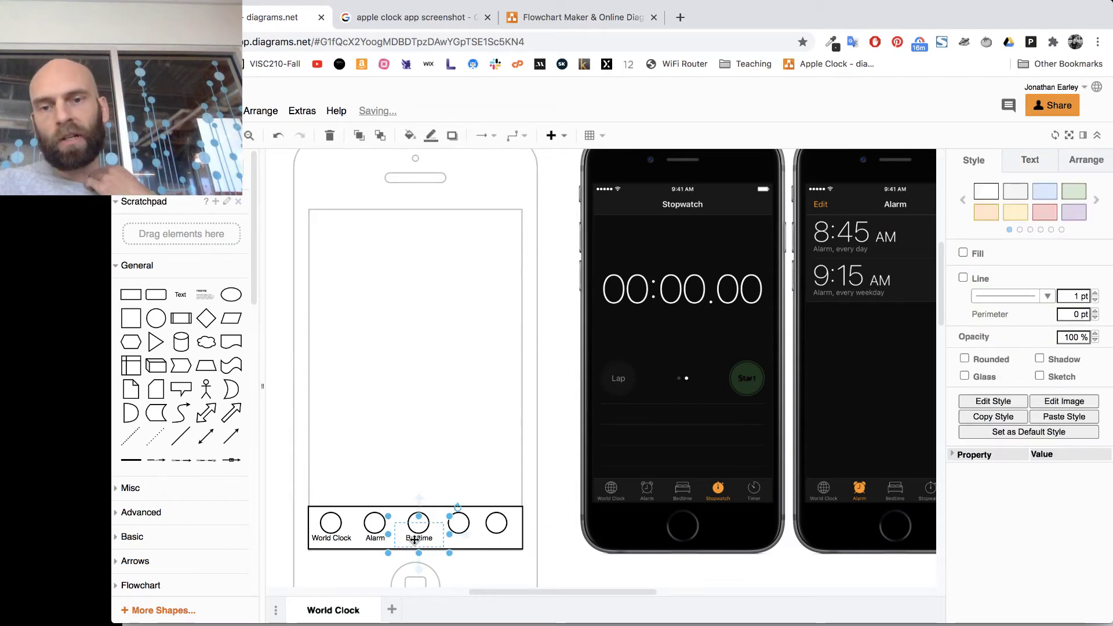
Move the "Bedtime" label under the fourth tab bar circle and change its text to "Stopwatch".
{"action": "left_click_drag", "start_coordinate": [414, 540], "coordinate": [455, 540]}
{"action": "double_click", "coordinate": [456, 539]}
{"action": "type", "text": "Stopwatch"}
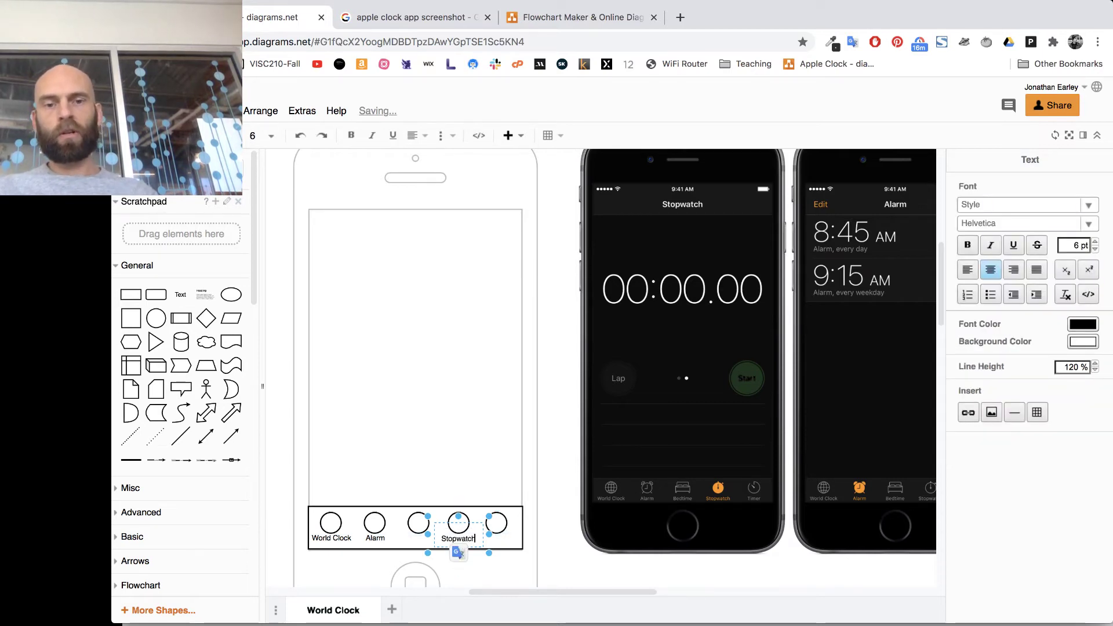
{"action": "left_click", "coordinate": [547, 557]}
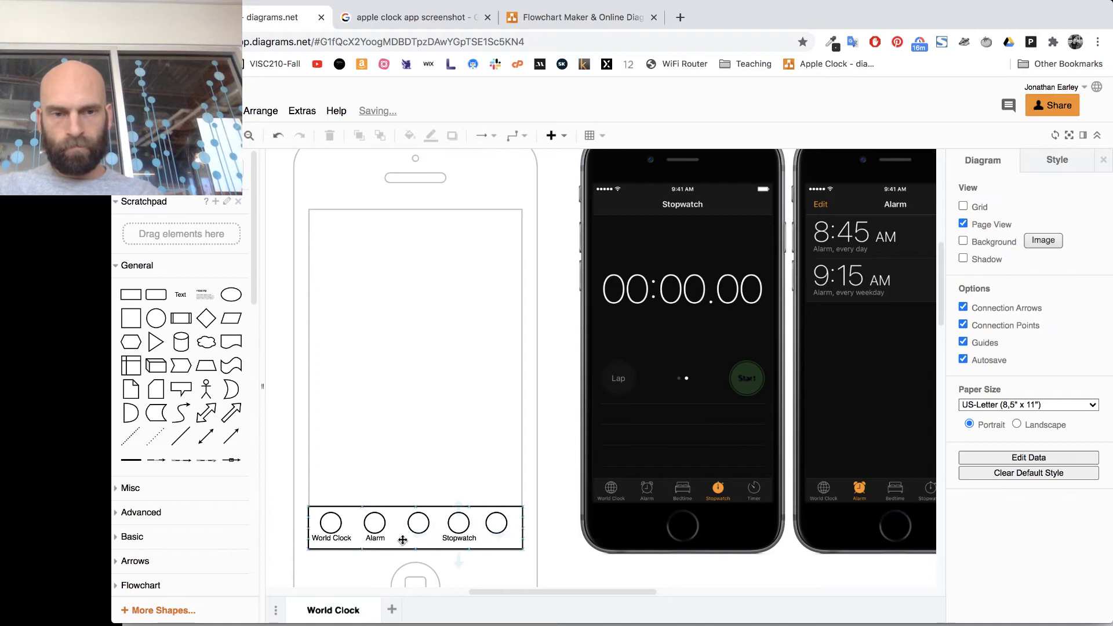
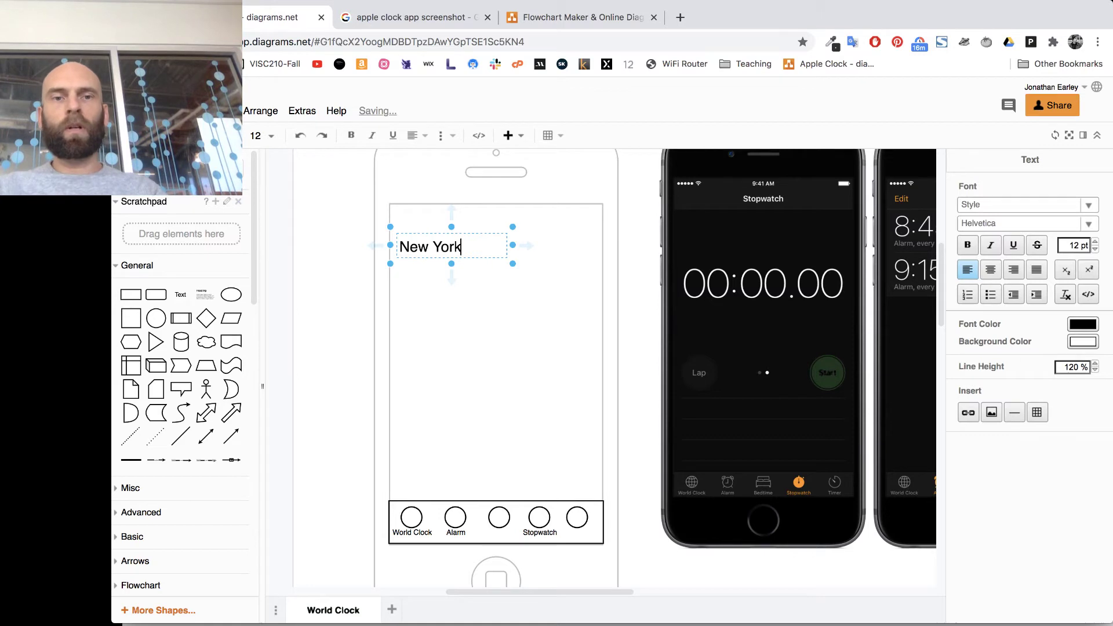
Copy the "New York" label to the right on the same row and change the copy's text to "12:15".
{"action": "left_click", "coordinate": [331, 313]}
{"action": "left_click", "coordinate": [439, 248]}
{"action": "left_click_drag", "start_coordinate": [439, 247], "coordinate": [524, 248]}
{"action": "double_click", "coordinate": [536, 250]}
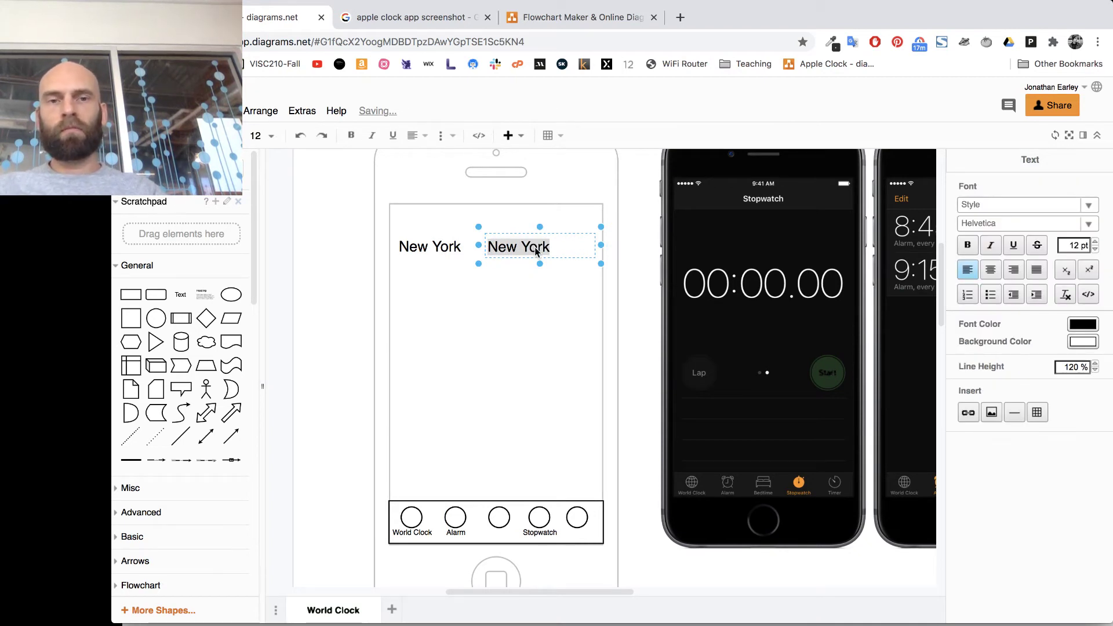
{"action": "type", "text": "12:15"}
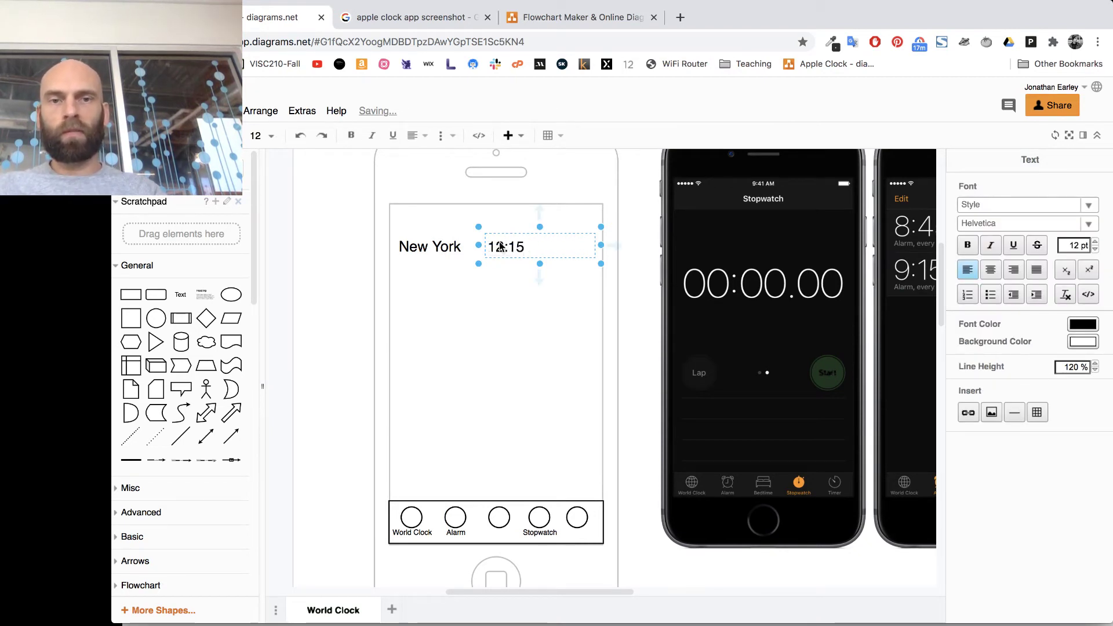
Right-align the "12:15" text and increase its font size to 23 pt.
{"action": "double_click", "coordinate": [519, 246]}
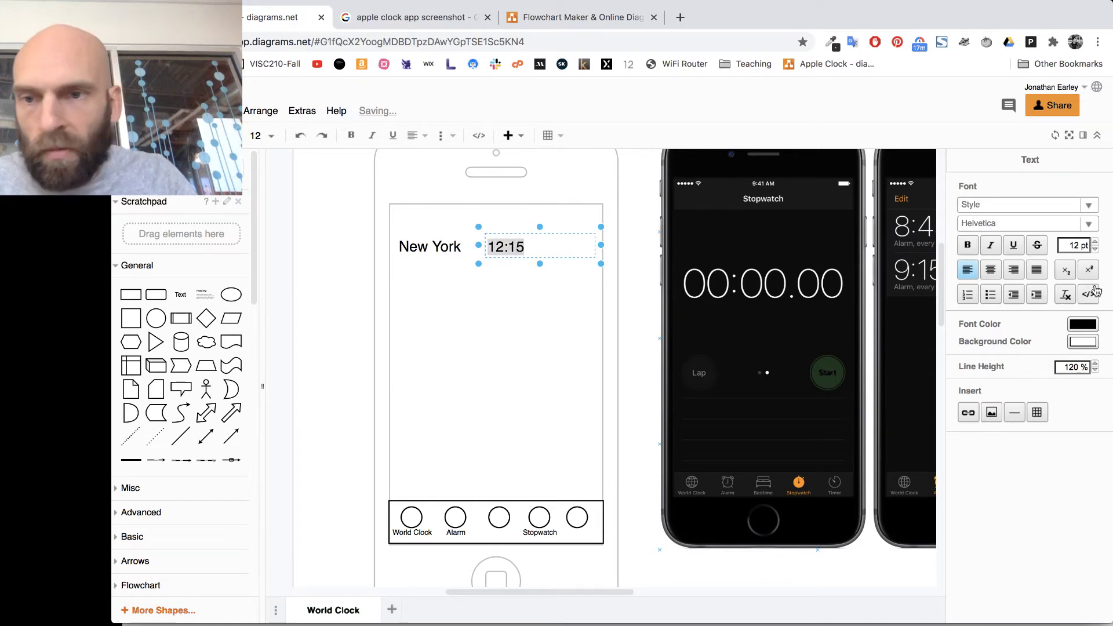
{"action": "left_click", "coordinate": [1013, 271]}
{"action": "left_click", "coordinate": [1095, 242]}
{"action": "left_click", "coordinate": [1096, 242]}
{"action": "left_click", "coordinate": [1095, 243]}
{"action": "left_click", "coordinate": [1096, 242]}
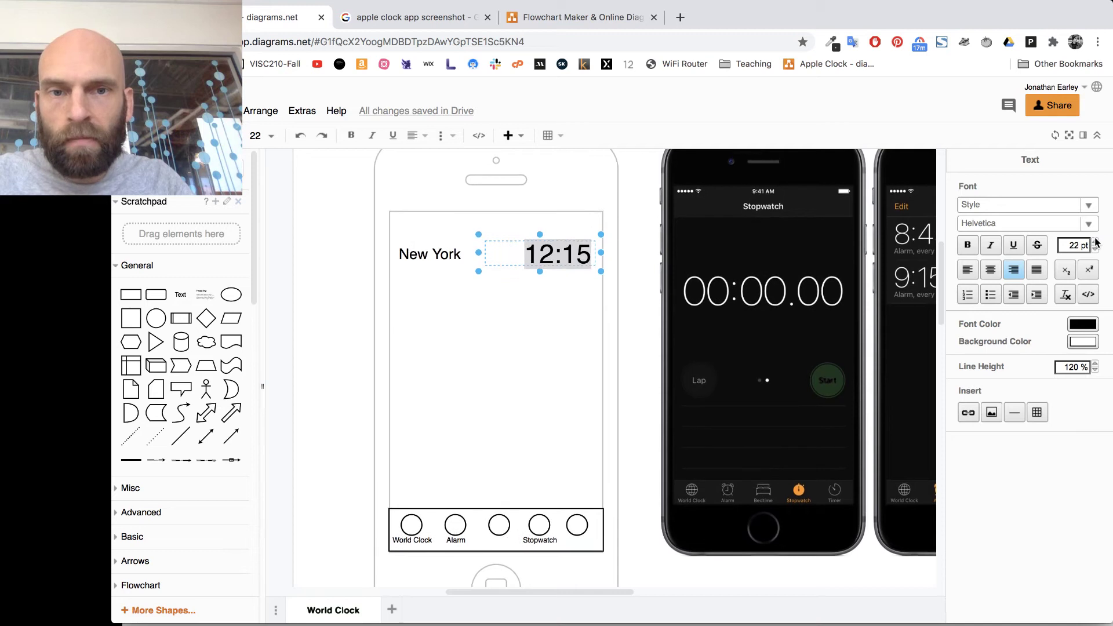
{"action": "left_click", "coordinate": [342, 276]}
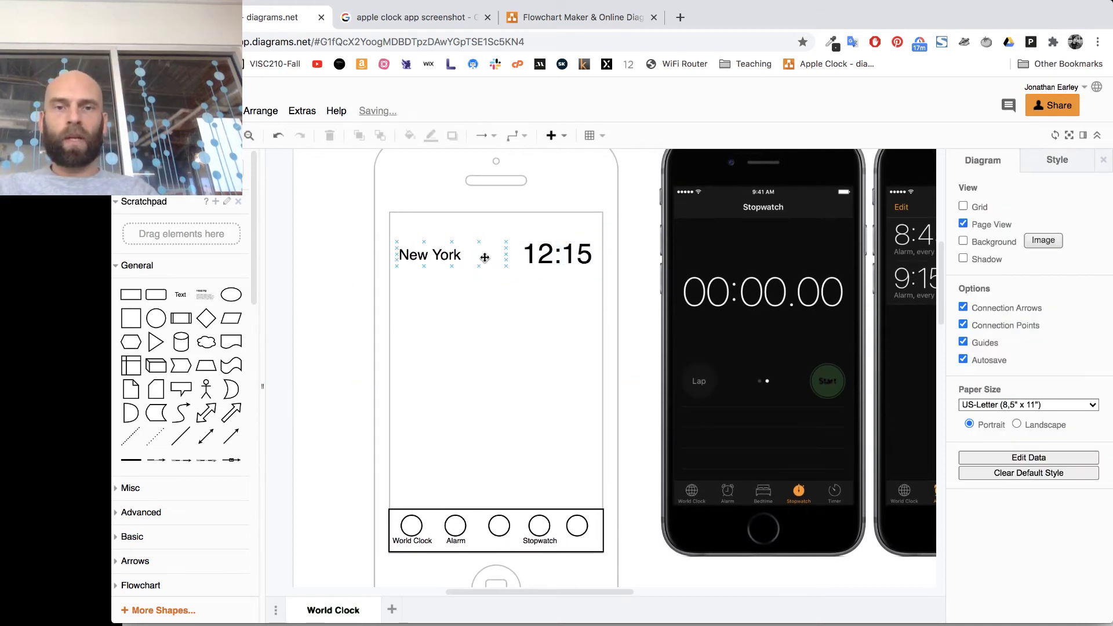
Copy the "New York" and "12:15" labels together to form a second row directly below the first.
{"action": "left_click", "coordinate": [541, 260]}
{"action": "left_click", "coordinate": [426, 254], "text": "shift"}
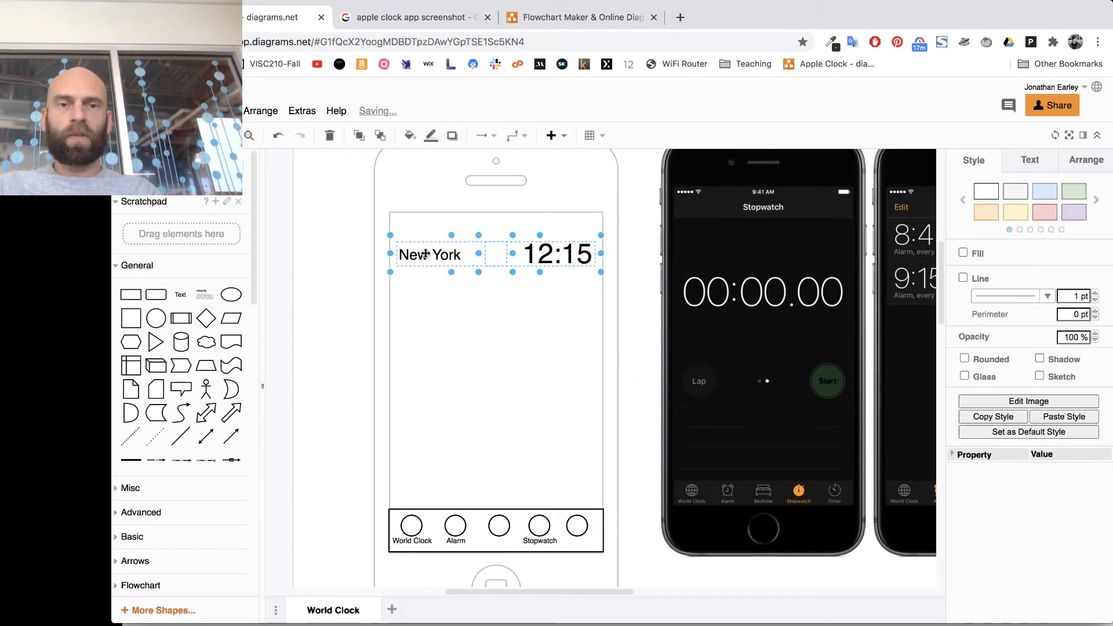
{"action": "left_click_drag", "start_coordinate": [576, 266], "coordinate": [566, 294]}
{"action": "left_click", "coordinate": [352, 304]}
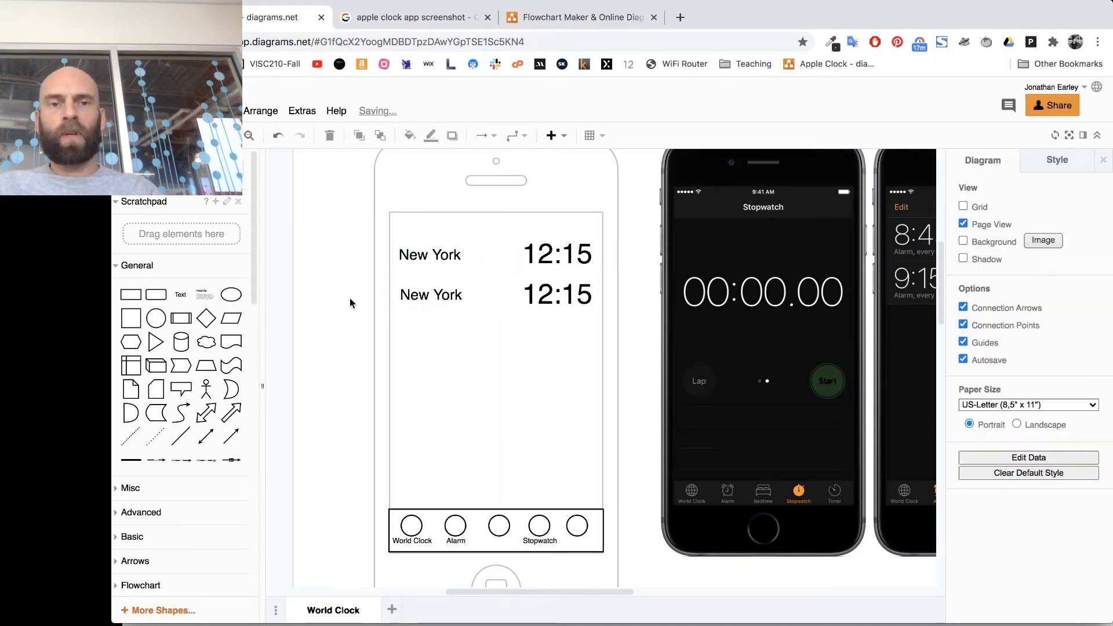
Change the second row's city to "Austin" and its time to "11:15".
{"action": "double_click", "coordinate": [455, 296]}
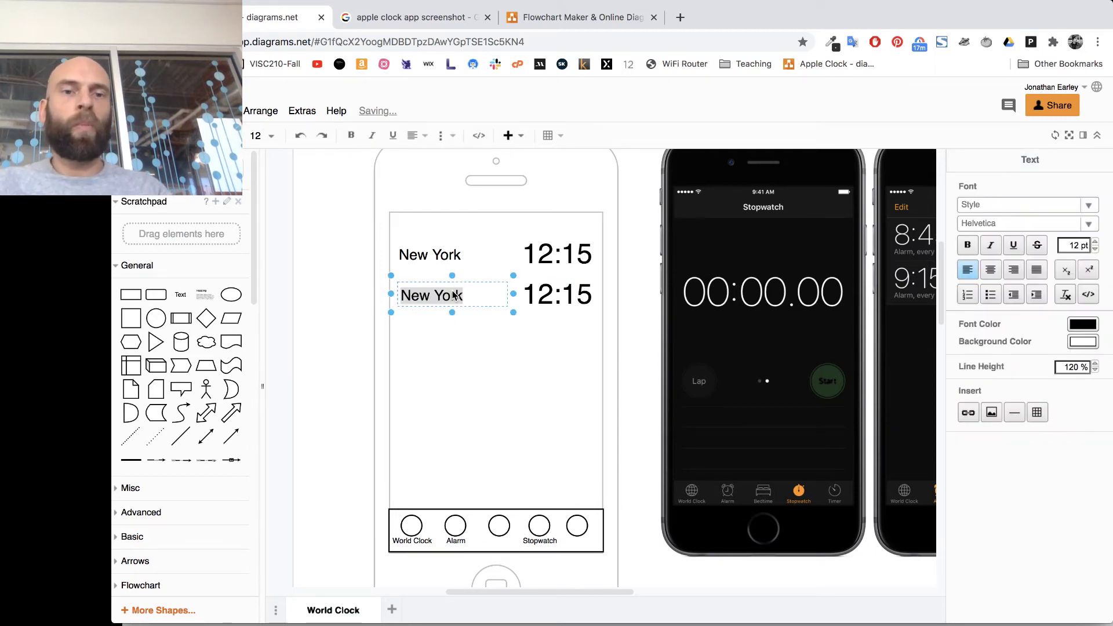
{"action": "type", "text": "Austin"}
{"action": "left_click", "coordinate": [577, 311]}
{"action": "double_click", "coordinate": [534, 300]}
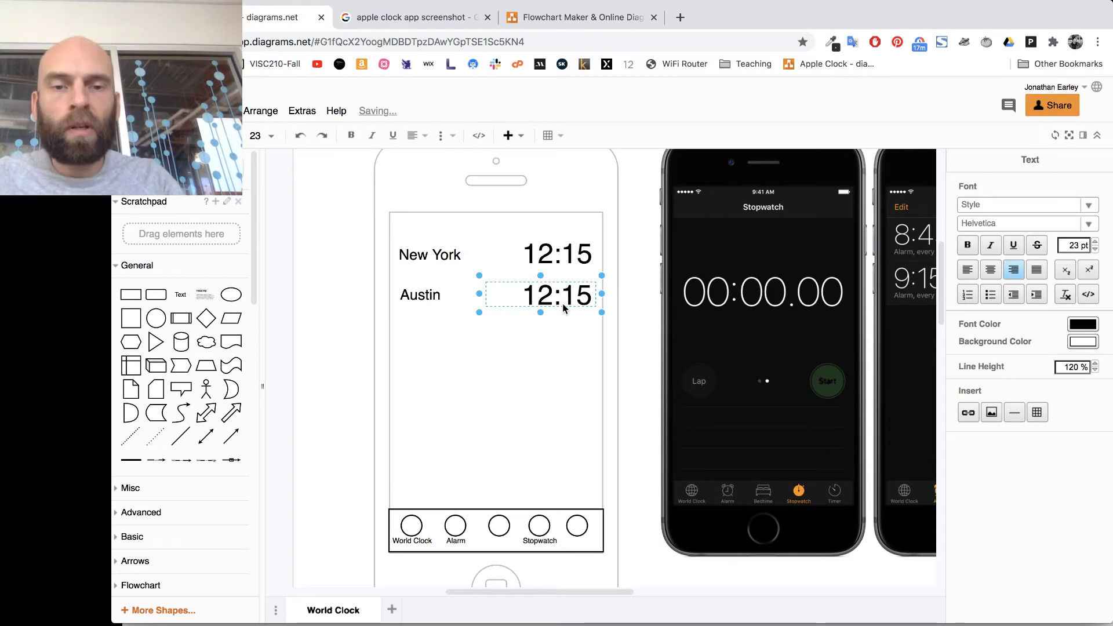
{"action": "key", "text": "shift+Home"}
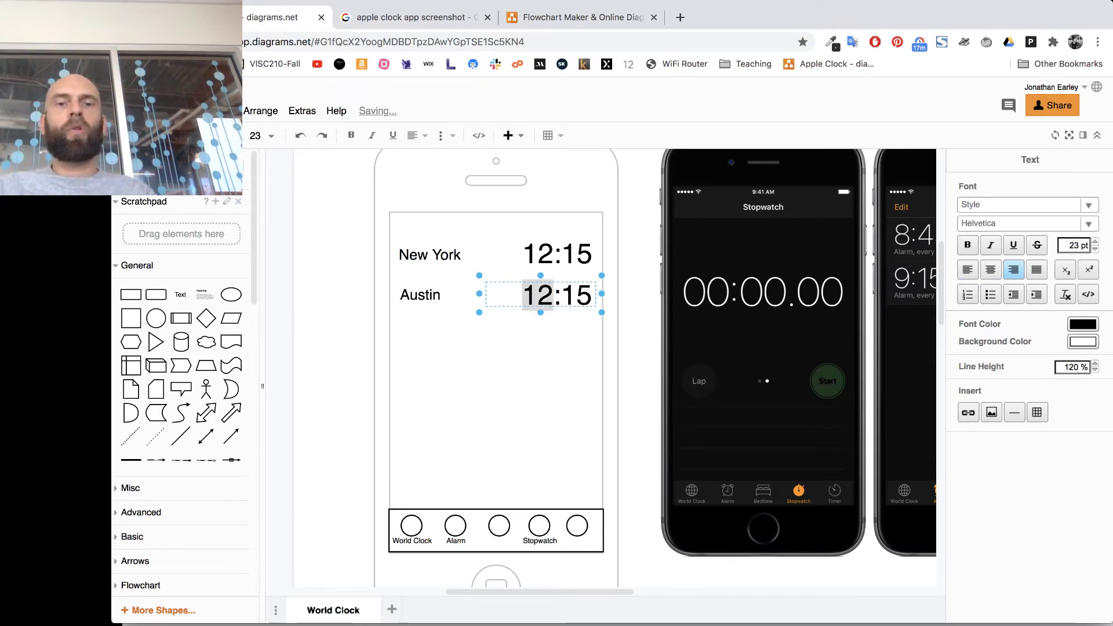
{"action": "key", "text": "Right"}
{"action": "key", "text": "BackSpace"}
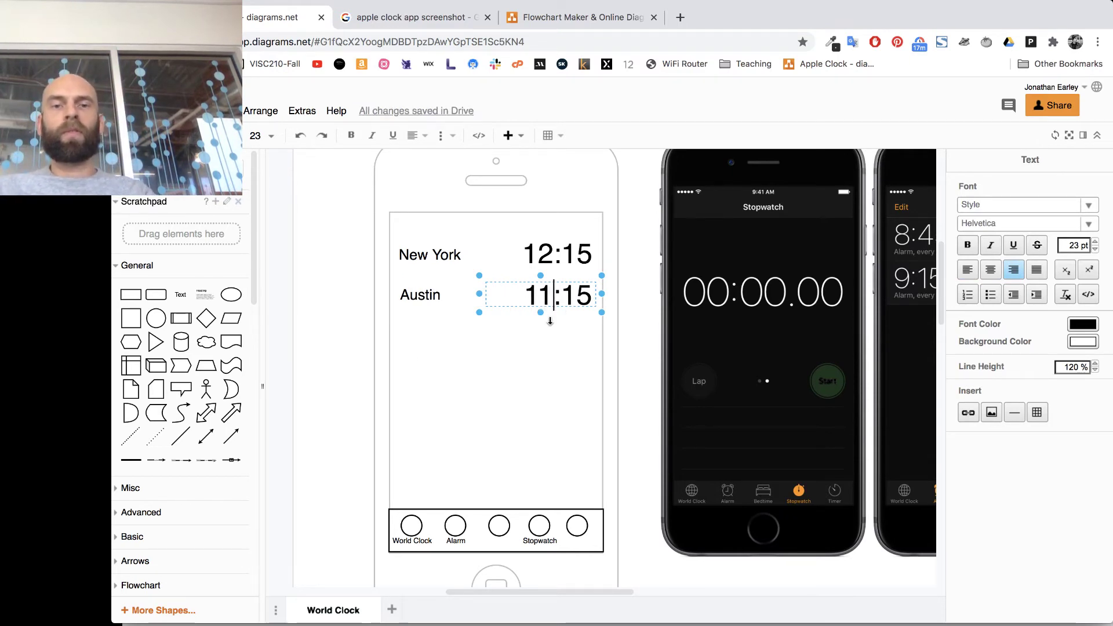
{"action": "left_click", "coordinate": [365, 374]}
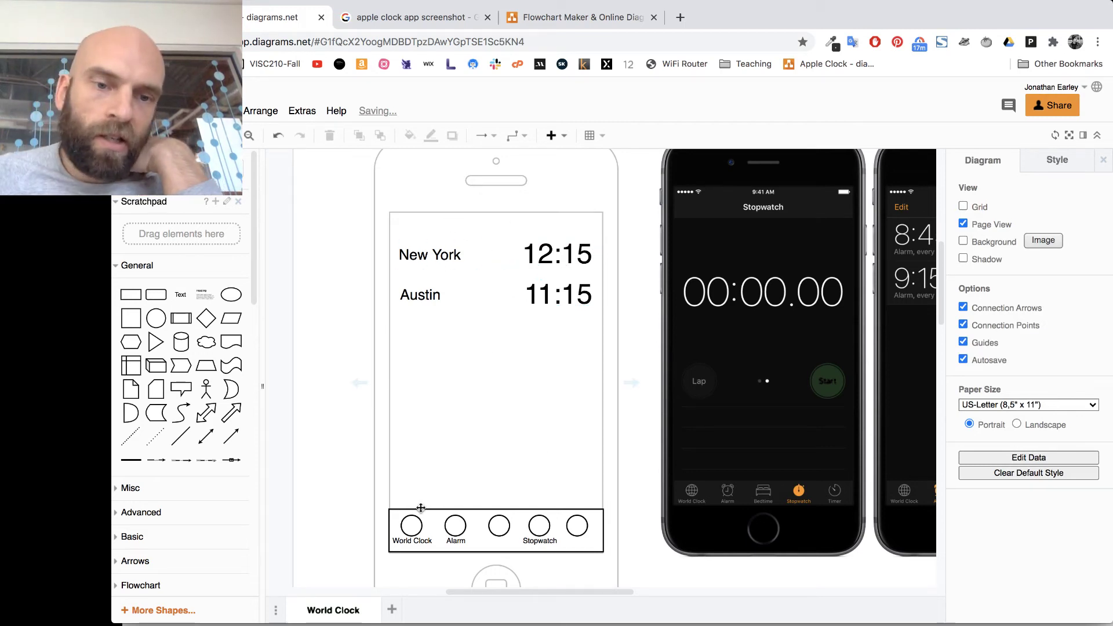
Copy the "New York" label to the top of the phone screen and change the copy's text to "World Clock".
{"action": "scroll", "coordinate": [519, 434], "scroll_direction": "right", "scroll_amount": 5}
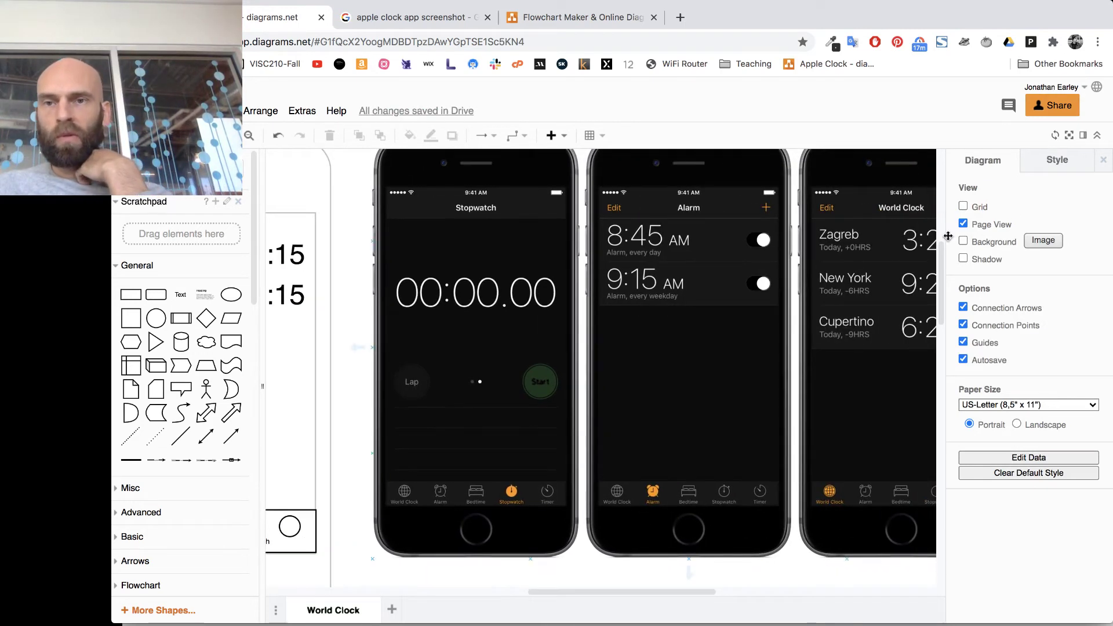
{"action": "scroll", "coordinate": [817, 235], "scroll_direction": "left", "scroll_amount": 5}
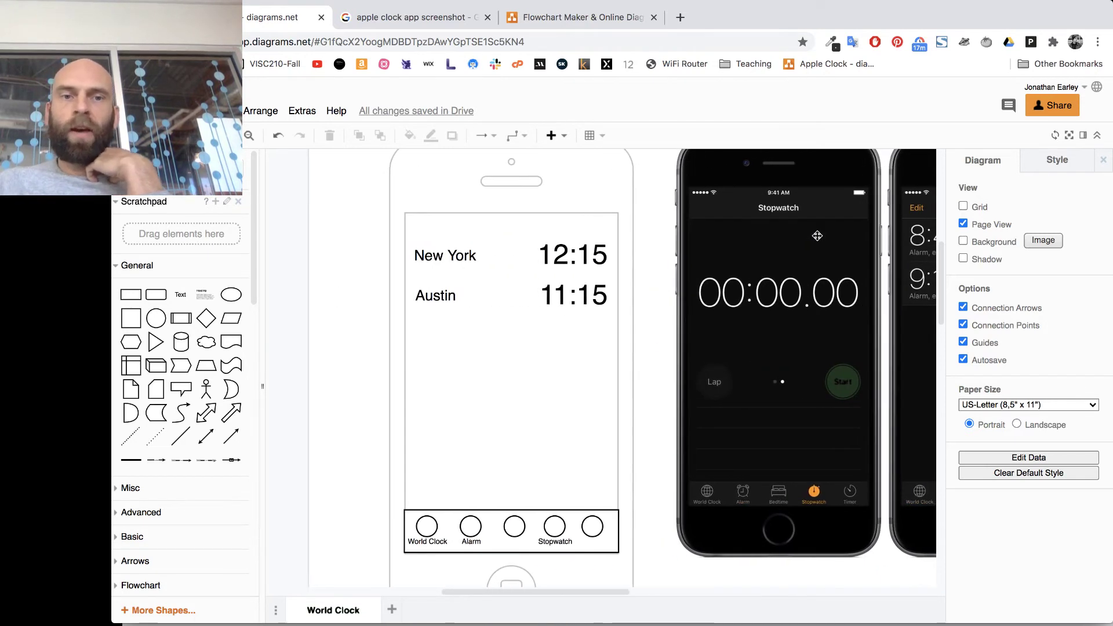
{"action": "left_click_drag", "start_coordinate": [439, 260], "coordinate": [483, 219]}
{"action": "double_click", "coordinate": [482, 228]}
{"action": "type", "text": "World Clock"}
Center the "World Clock" title text at 11 pt and move it to the horizontal middle of the phone screen.
{"action": "key", "text": "super+a"}
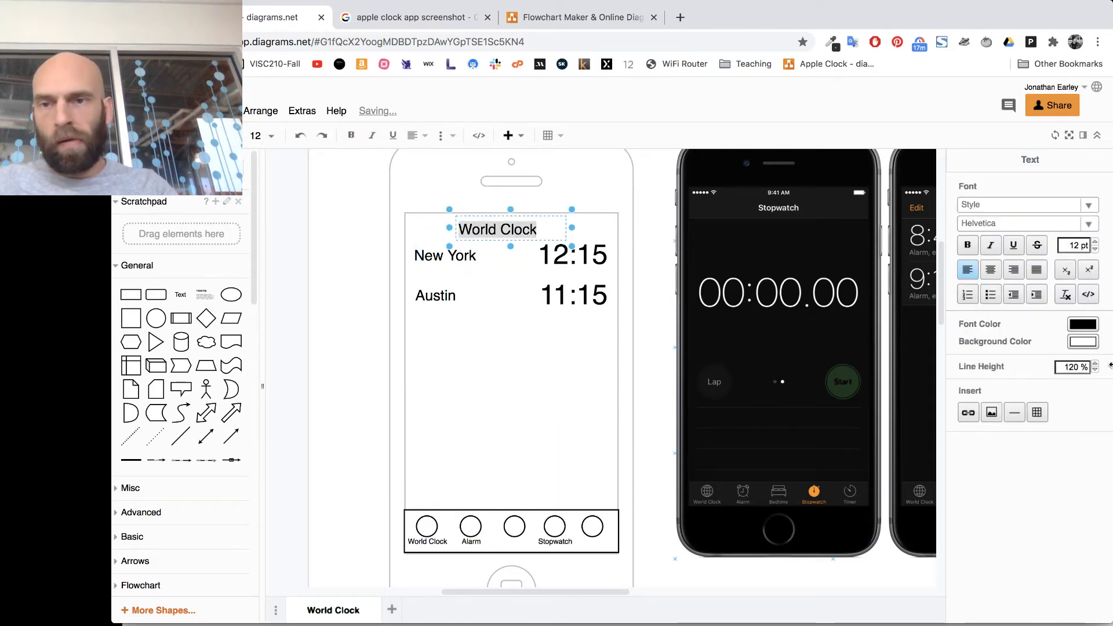
{"action": "left_click", "coordinate": [991, 270]}
{"action": "left_click", "coordinate": [1094, 249]}
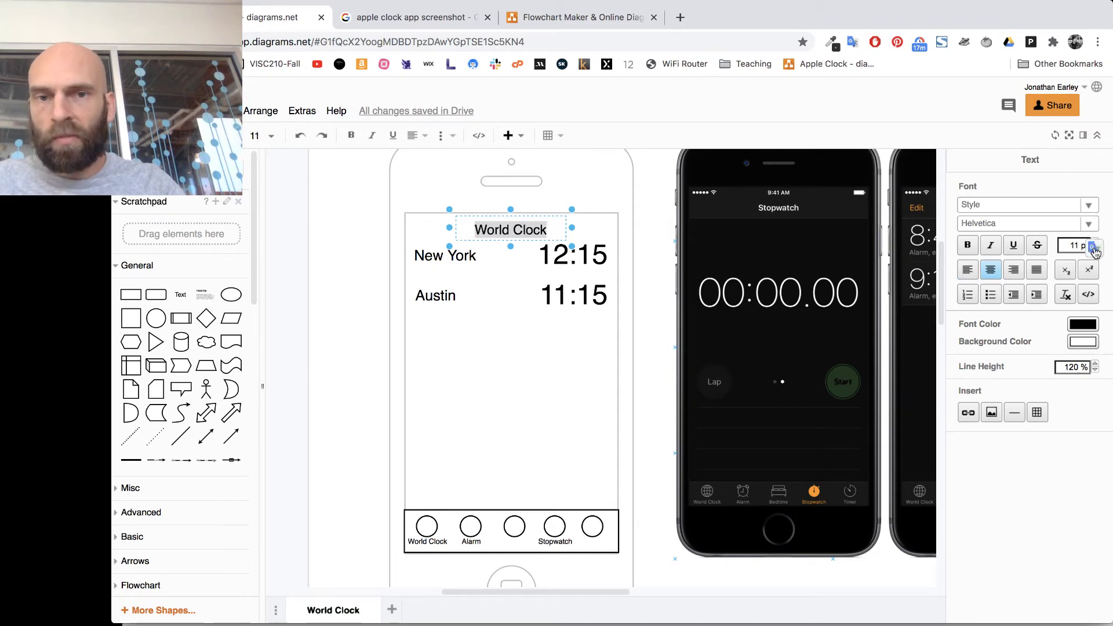
{"action": "left_click", "coordinate": [655, 227]}
{"action": "mouse_move", "coordinate": [526, 225]}
{"action": "left_mouse_down"}
{"action": "mouse_move", "coordinate": [507, 229]}
{"action": "mouse_move", "coordinate": [520, 231]}
{"action": "left_mouse_up"}
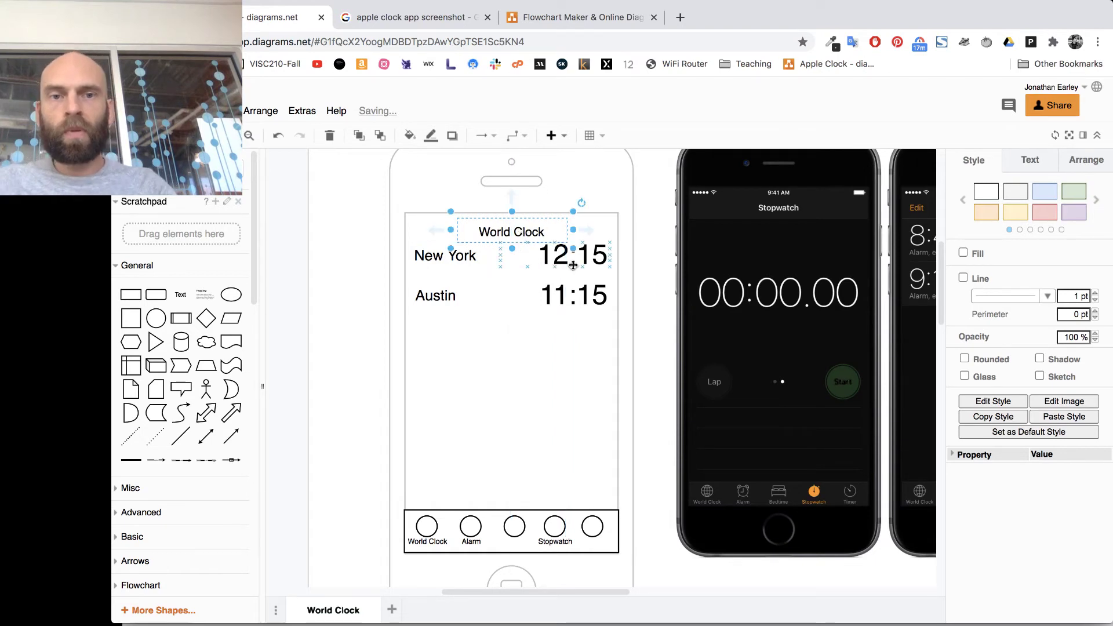
Move the New York and Austin rows down together to leave space below the "World Clock" title.
{"action": "left_click", "coordinate": [572, 262]}
{"action": "left_click", "coordinate": [428, 257], "text": "shift"}
{"action": "left_click", "coordinate": [434, 297], "text": "shift"}
{"action": "left_click", "coordinate": [576, 302], "text": "shift"}
{"action": "mouse_move", "coordinate": [575, 302]}
{"action": "left_mouse_down"}
{"action": "mouse_move", "coordinate": [576, 330]}
{"action": "mouse_move", "coordinate": [572, 321]}
{"action": "left_mouse_up"}
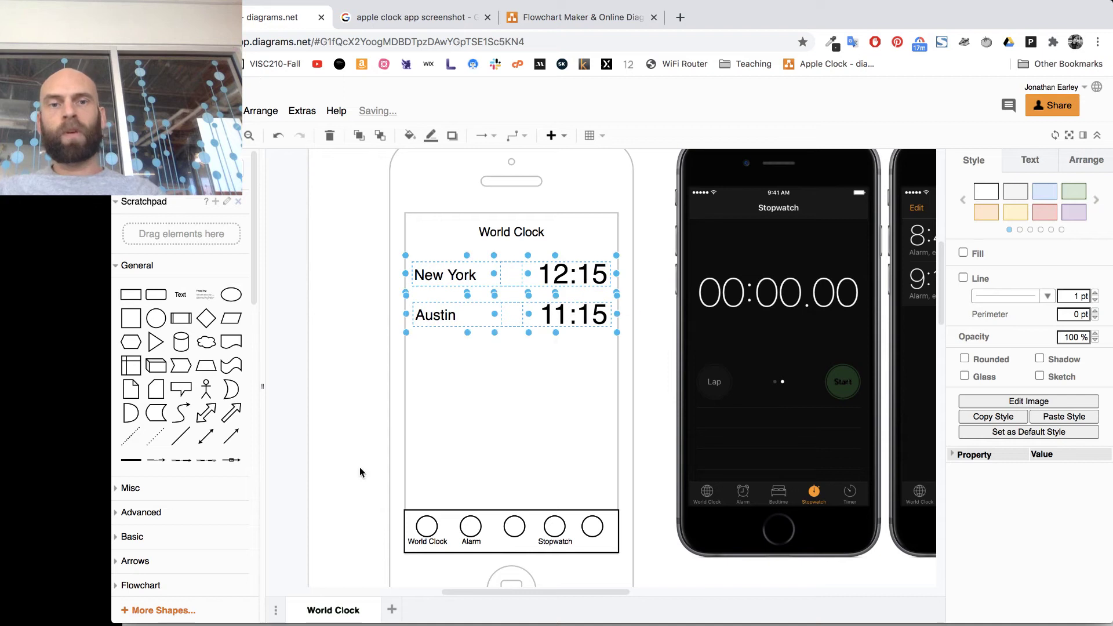
{"action": "left_click", "coordinate": [319, 425]}
{"action": "scroll", "coordinate": [356, 454], "scroll_direction": "down", "scroll_amount": 3}
{"action": "scroll", "coordinate": [356, 454], "scroll_direction": "up", "scroll_amount": 2}
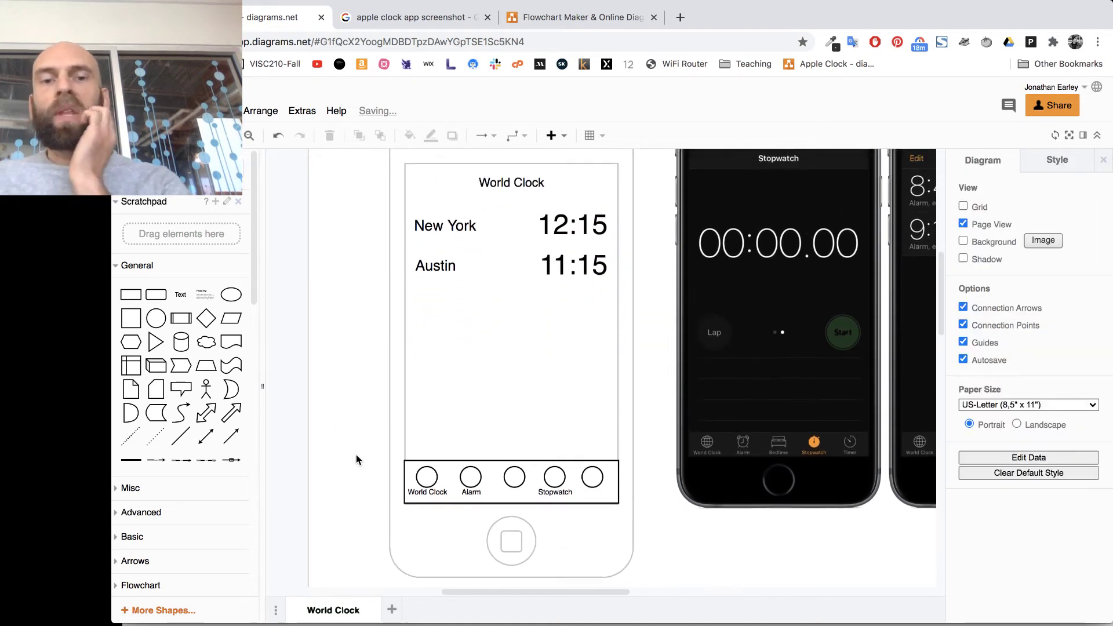
{"action": "scroll", "coordinate": [356, 454], "scroll_direction": "up", "scroll_amount": 2}
{"action": "scroll", "coordinate": [356, 454], "scroll_direction": "down", "scroll_amount": 2}
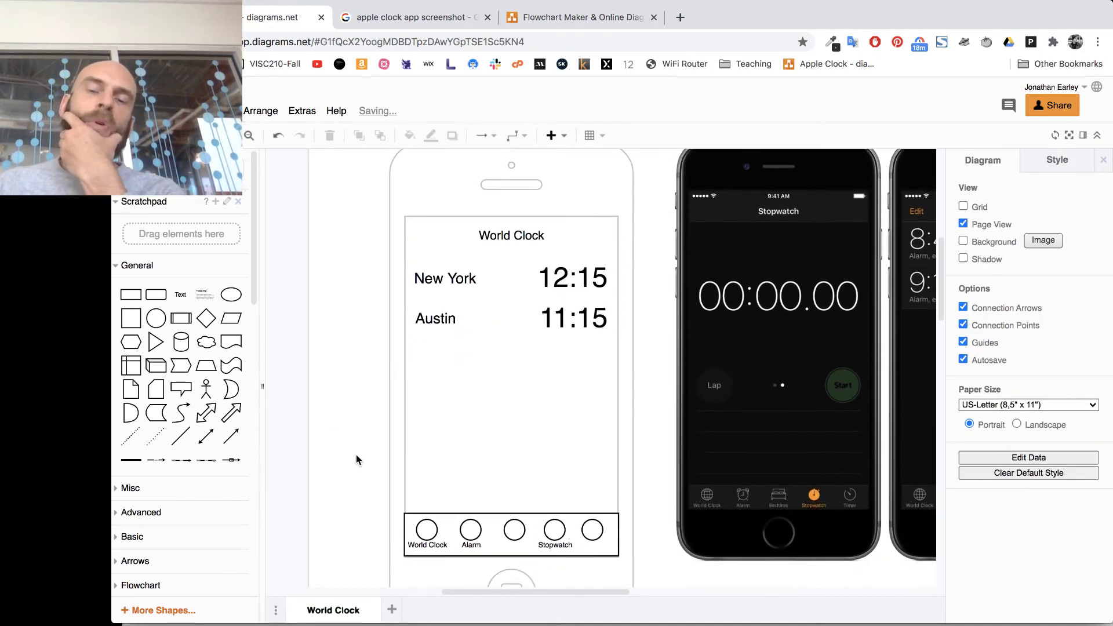
Duplicate the World Clock page and rename the copy "Alarm".
{"action": "left_click", "coordinate": [254, 137]}
{"action": "scroll", "coordinate": [569, 356], "scroll_direction": "right", "scroll_amount": 5}
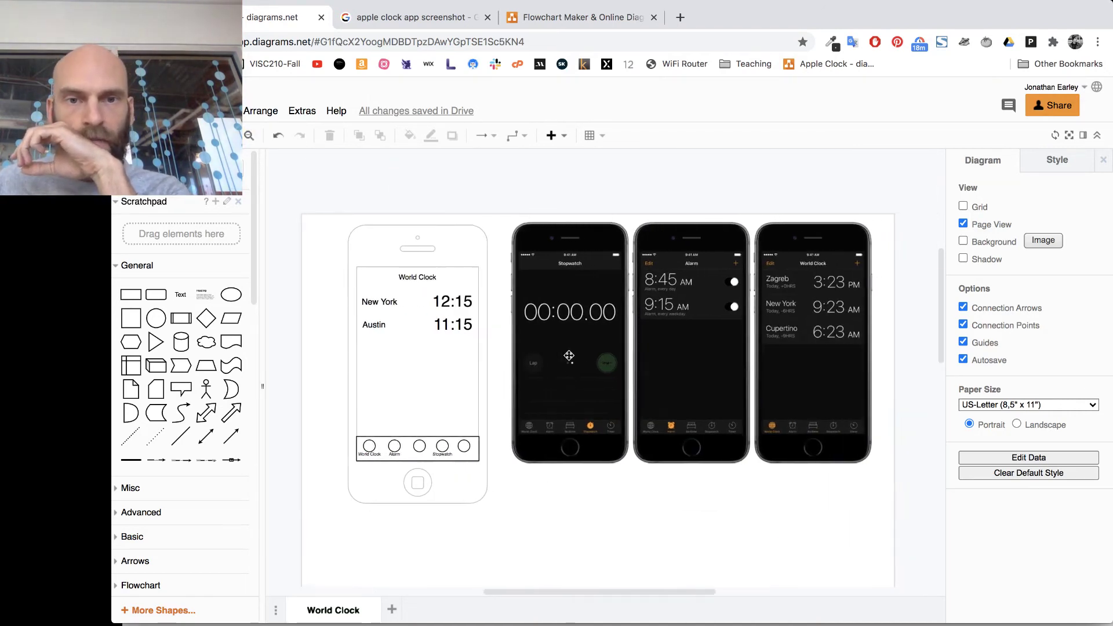
{"action": "left_click", "coordinate": [283, 613]}
{"action": "left_click", "coordinate": [348, 608]}
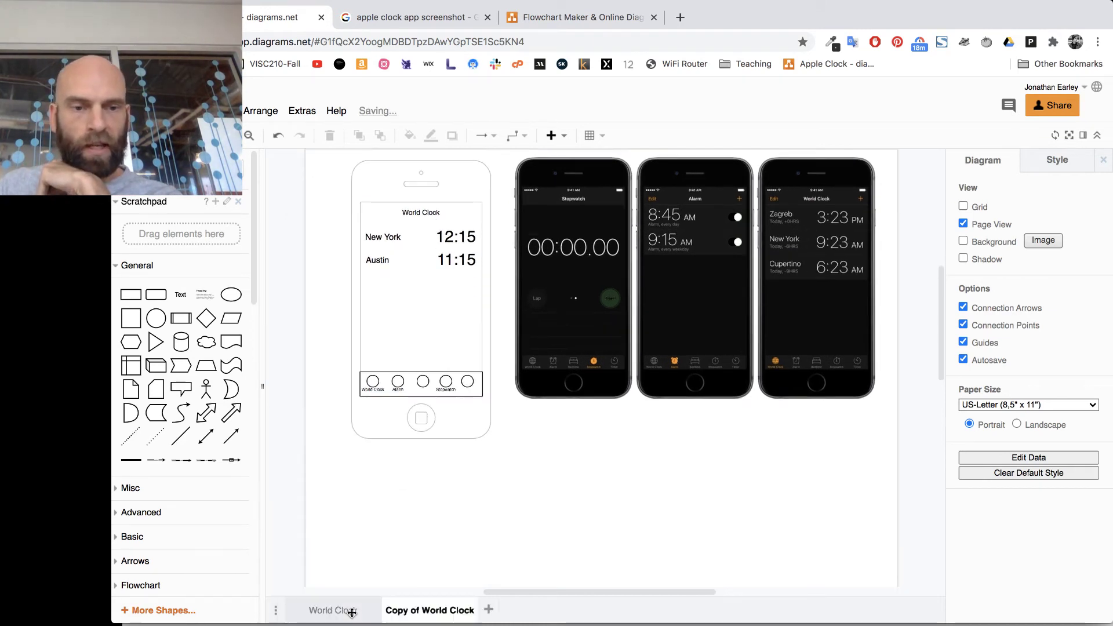
{"action": "double_click", "coordinate": [429, 609]}
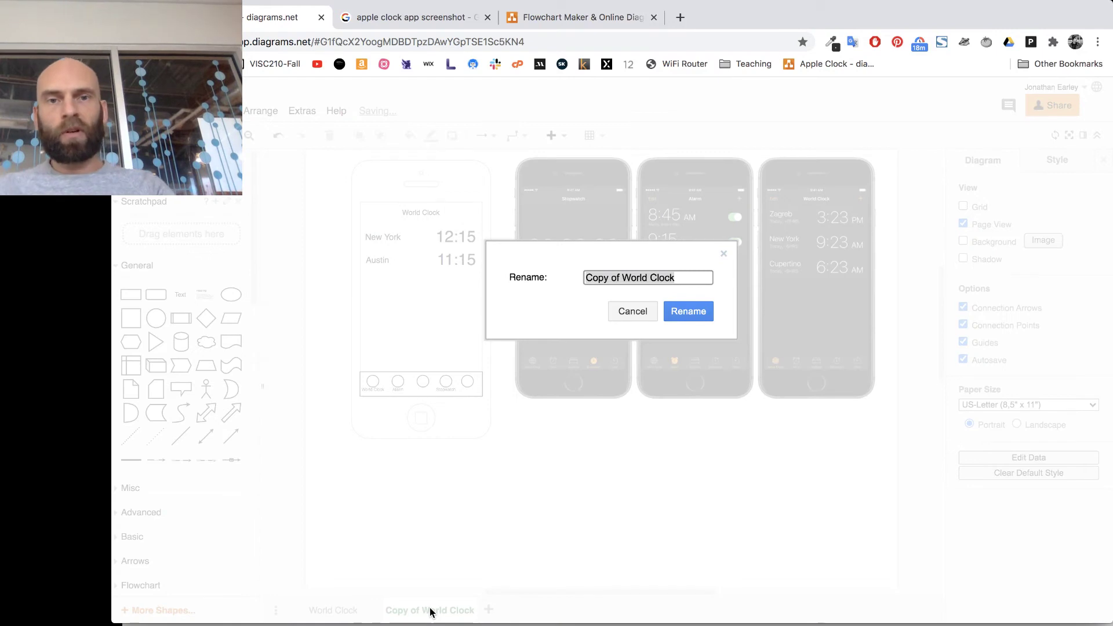
{"action": "type", "text": "Alarm"}
{"action": "left_click", "coordinate": [685, 317]}
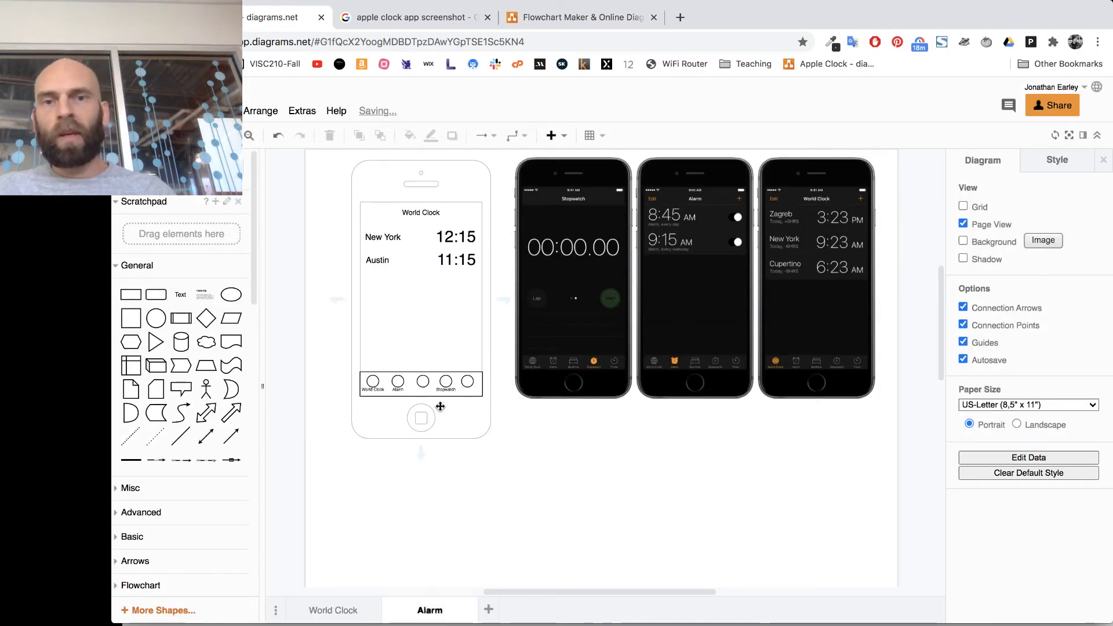
Delete the "Austin" and "New York" city labels from the Alarm page's phone screen.
{"action": "left_click", "coordinate": [681, 259]}
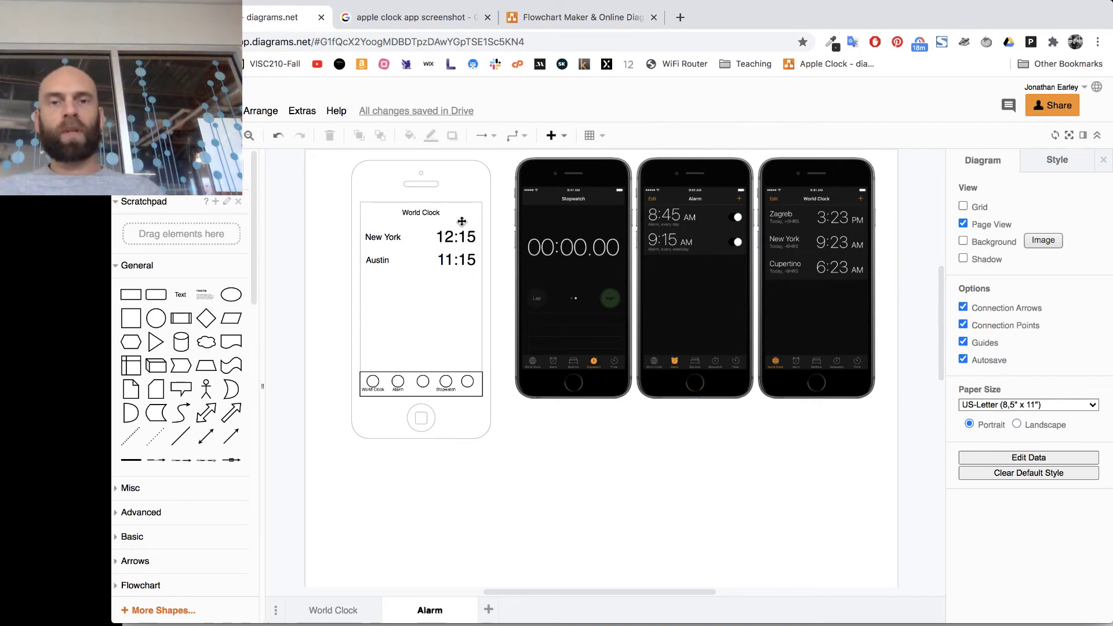
{"action": "left_click", "coordinate": [384, 264]}
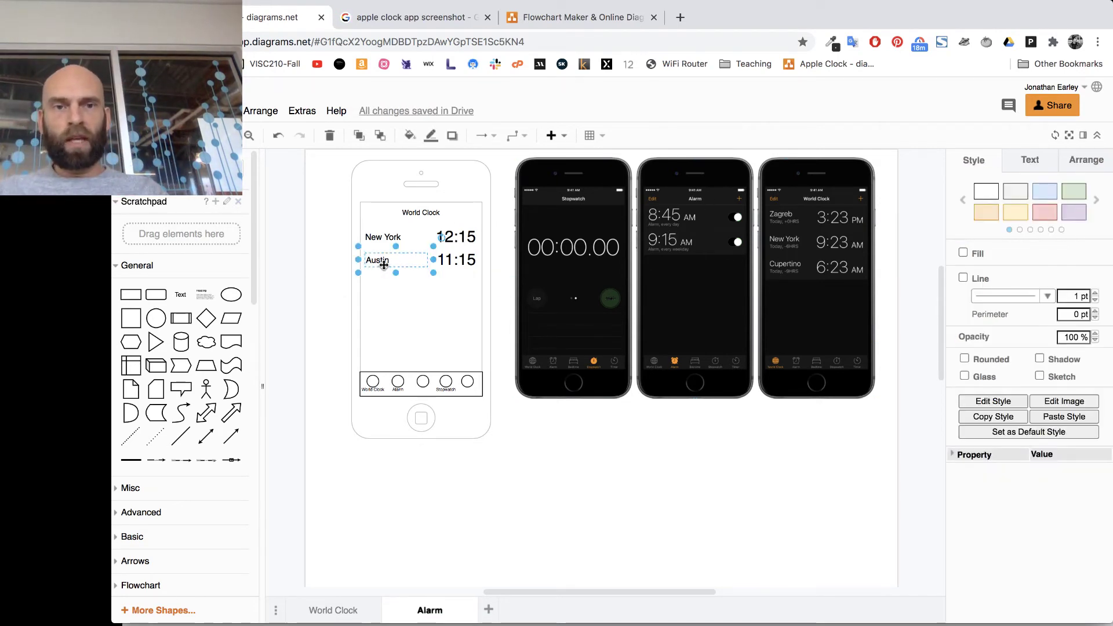
{"action": "key", "text": "Delete"}
{"action": "left_click", "coordinate": [376, 234]}
{"action": "key", "text": "Delete"}
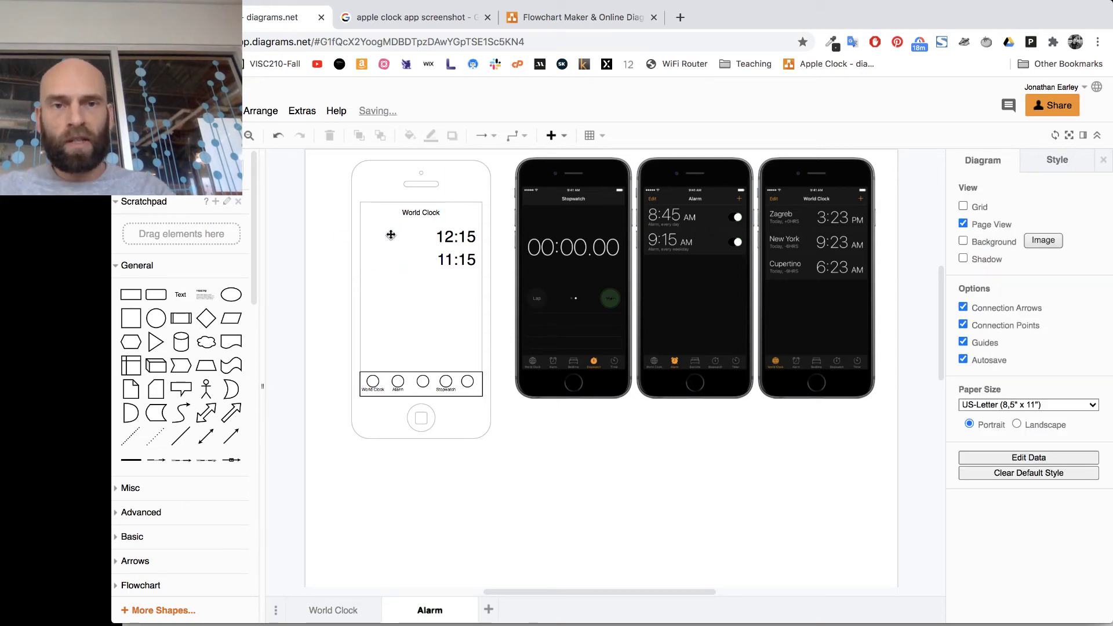
Left-align the 12:15 and 11:15 time texts and move them together to the left side of the phone screen.
{"action": "left_click", "coordinate": [449, 237]}
{"action": "left_click", "coordinate": [454, 261], "text": "shift"}
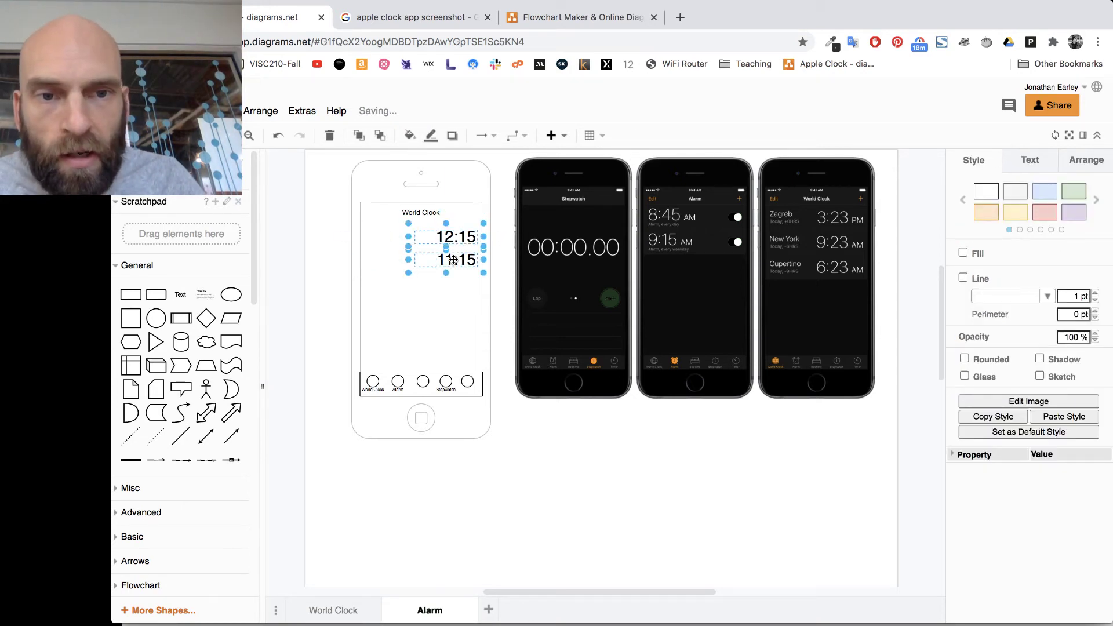
{"action": "left_click", "coordinate": [1041, 157]}
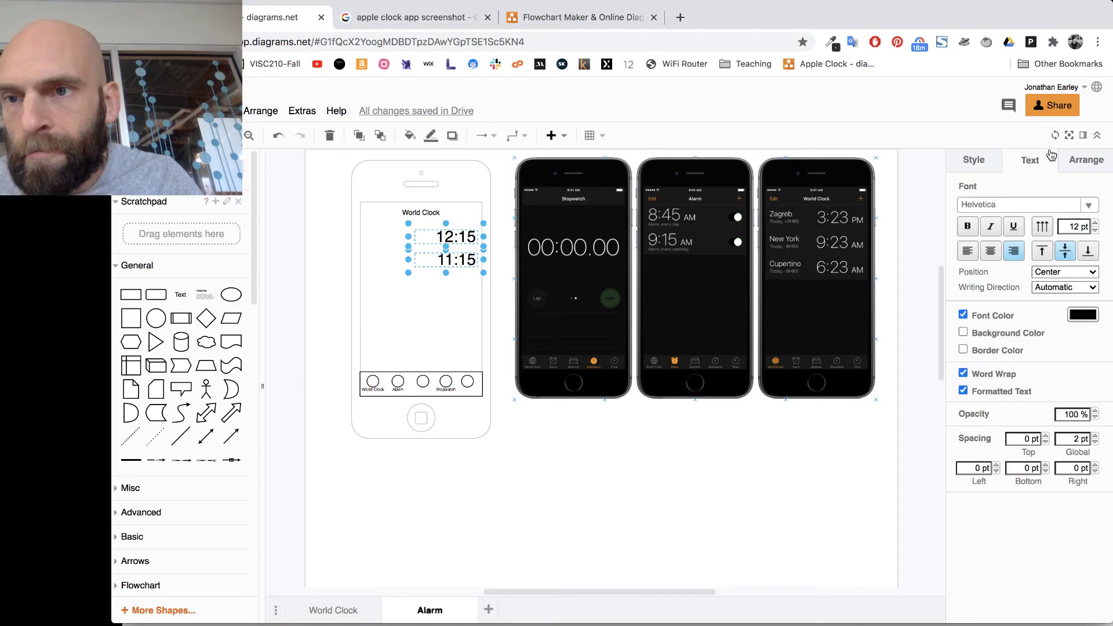
{"action": "left_click", "coordinate": [966, 251]}
{"action": "left_click_drag", "start_coordinate": [427, 237], "coordinate": [381, 237]}
{"action": "left_click", "coordinate": [509, 271]}
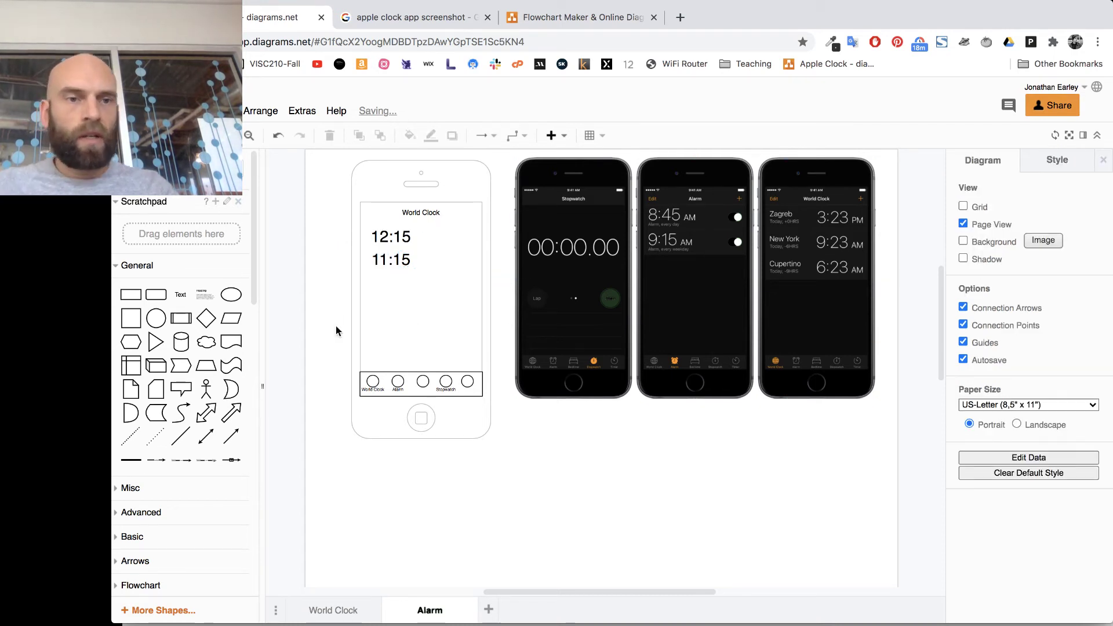
Add a small rounded rectangle level with the 12:15 time at the phone screen's right side and fully round its ends into a pill.
{"action": "left_click", "coordinate": [157, 301]}
{"action": "left_click_drag", "start_coordinate": [606, 372], "coordinate": [444, 255]}
{"action": "left_click_drag", "start_coordinate": [388, 277], "coordinate": [443, 249]}
{"action": "scroll", "coordinate": [466, 287], "scroll_direction": "up", "scroll_amount": 5}
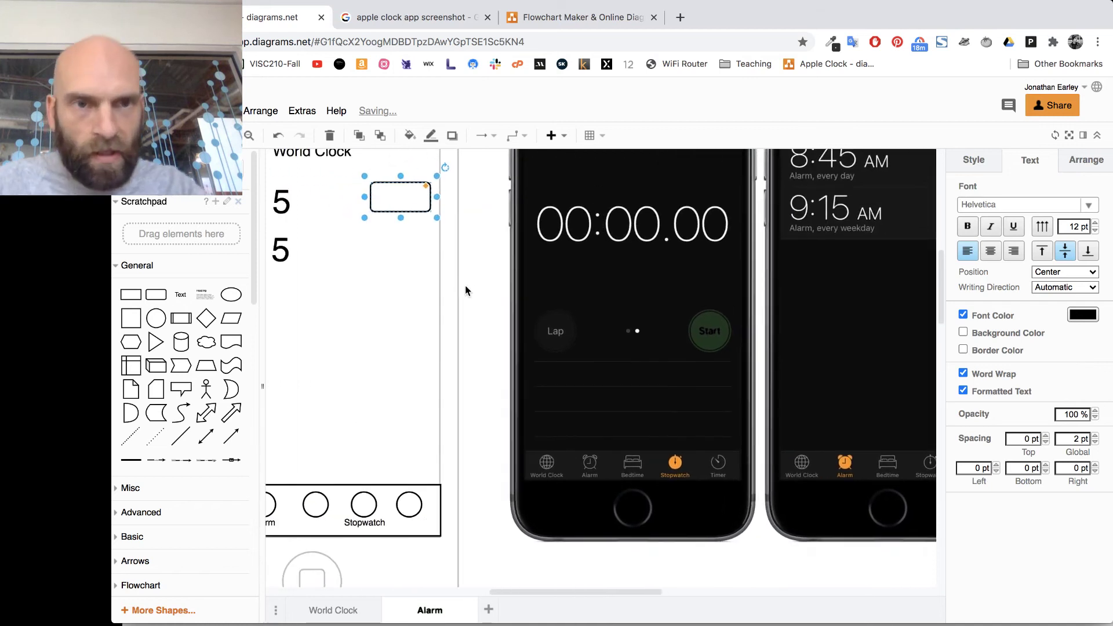
{"action": "scroll", "coordinate": [465, 285], "scroll_direction": "up", "scroll_amount": 3}
{"action": "scroll", "coordinate": [465, 285], "scroll_direction": "left", "scroll_amount": 3}
{"action": "mouse_move", "coordinate": [724, 5]}
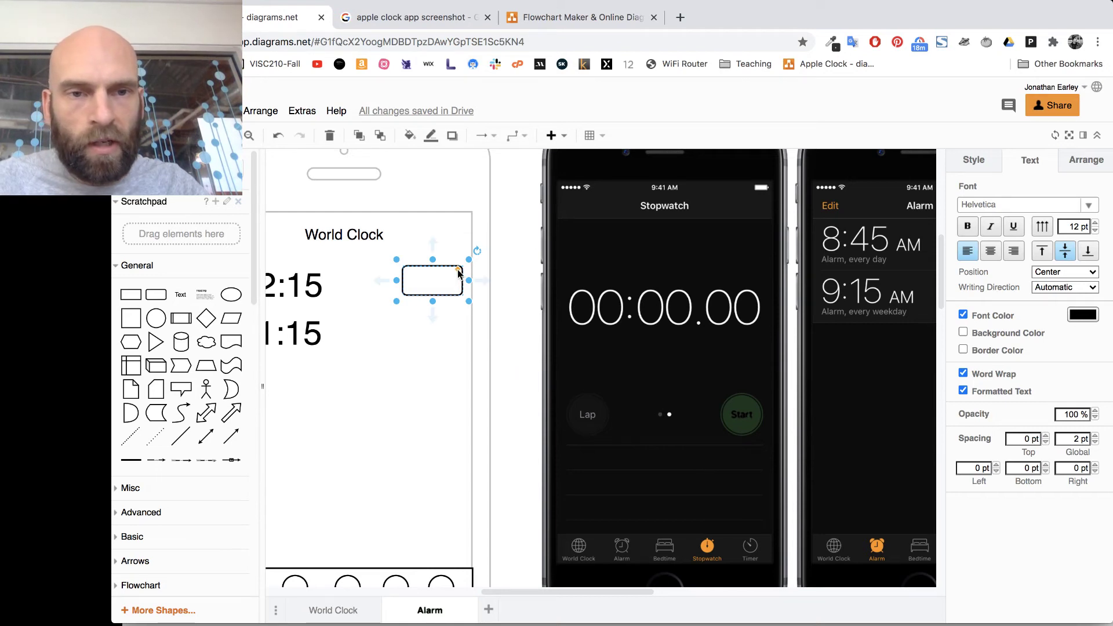
{"action": "left_click_drag", "start_coordinate": [457, 269], "coordinate": [438, 286]}
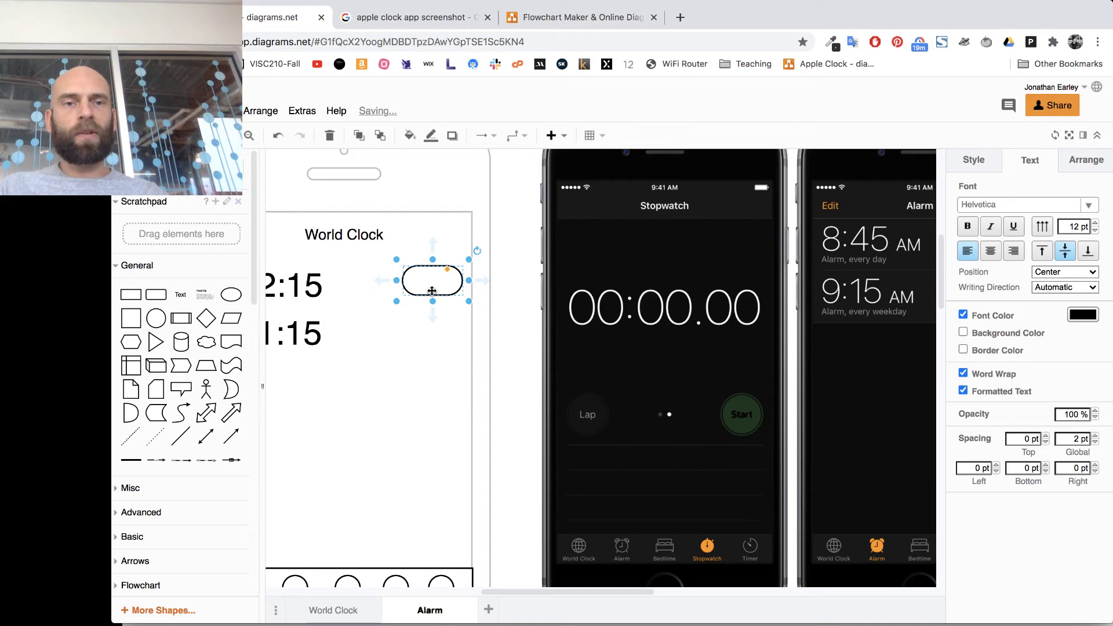
Add a circle sized to the pill's height and place it at the pill's right end as the toggle knob.
{"action": "left_click_drag", "start_coordinate": [160, 318], "coordinate": [443, 316]}
{"action": "left_click_drag", "start_coordinate": [402, 382], "coordinate": [447, 279]}
{"action": "scroll", "coordinate": [684, 360], "scroll_direction": "right", "scroll_amount": 6}
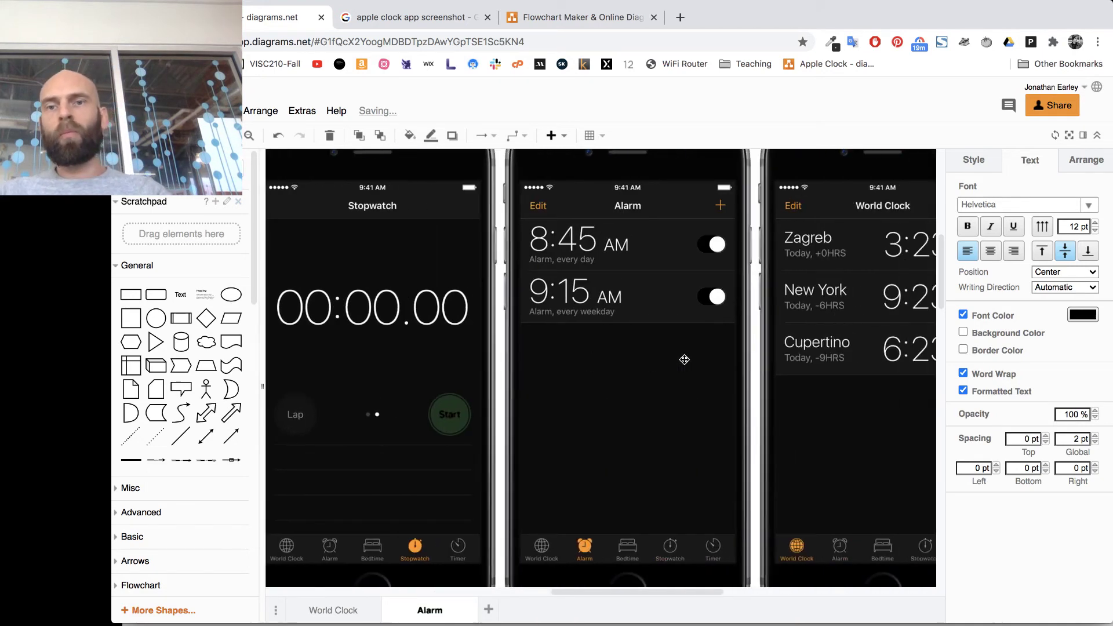
{"action": "scroll", "coordinate": [684, 359], "scroll_direction": "left", "scroll_amount": 7}
{"action": "scroll", "coordinate": [684, 360], "scroll_direction": "right", "scroll_amount": 1}
Duplicate the pill and circle together and place the copy beside the 11:15 time.
{"action": "left_click", "coordinate": [483, 281], "text": "shift"}
{"action": "key", "text": "super+g"}
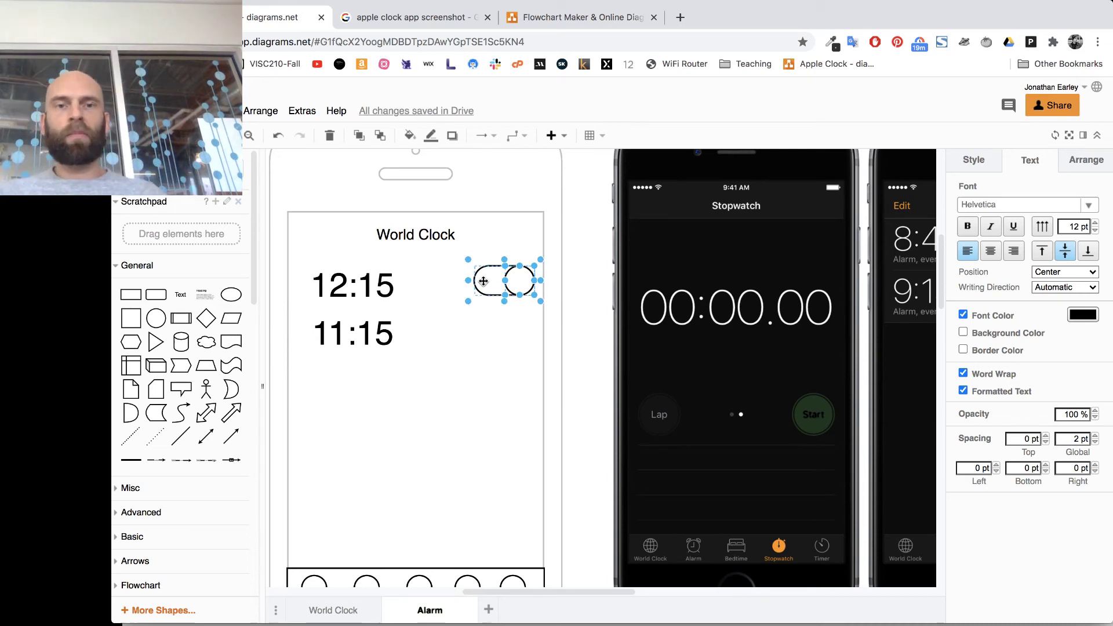
{"action": "key", "text": "super+d"}
{"action": "left_click_drag", "start_coordinate": [500, 297], "coordinate": [485, 336]}
{"action": "left_click", "coordinate": [589, 342]}
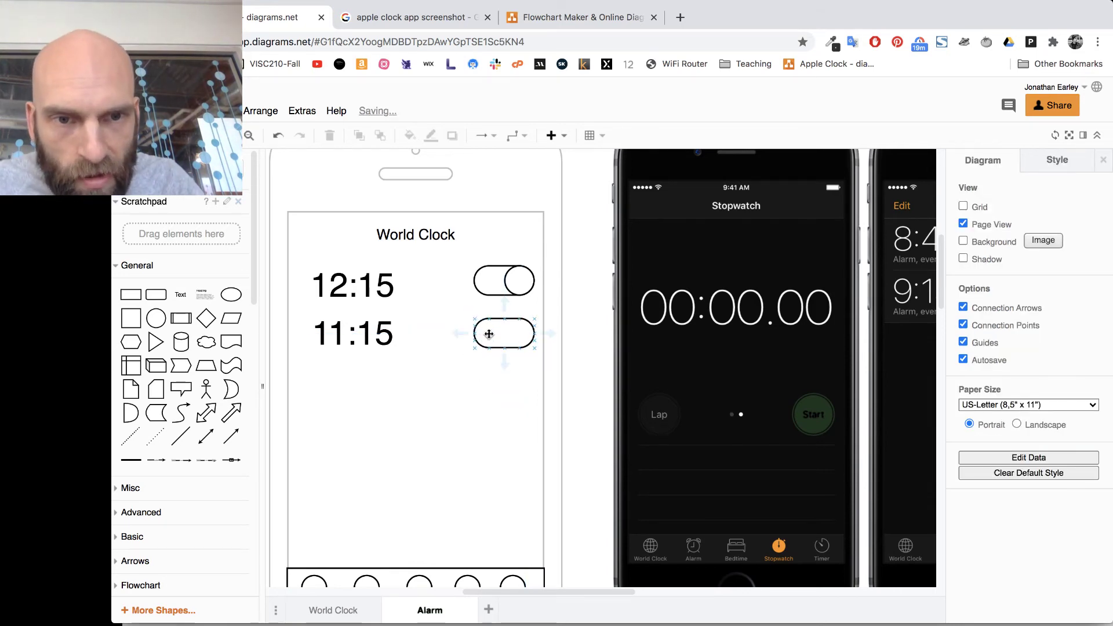
{"action": "left_click", "coordinate": [489, 334]}
{"action": "left_click", "coordinate": [489, 334]}
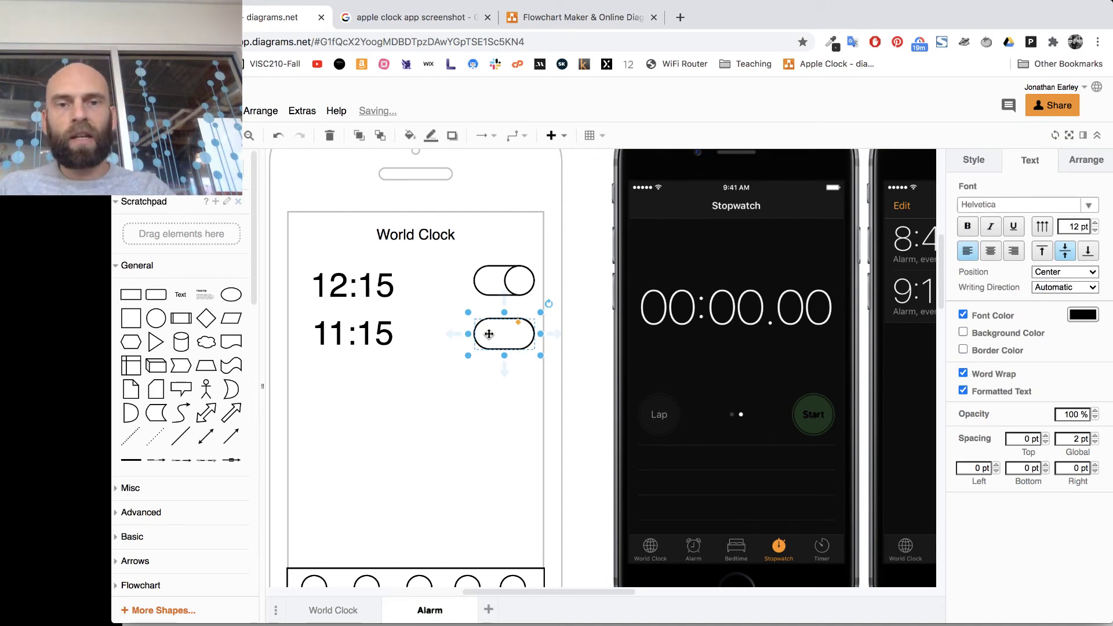
{"action": "left_click", "coordinate": [489, 334]}
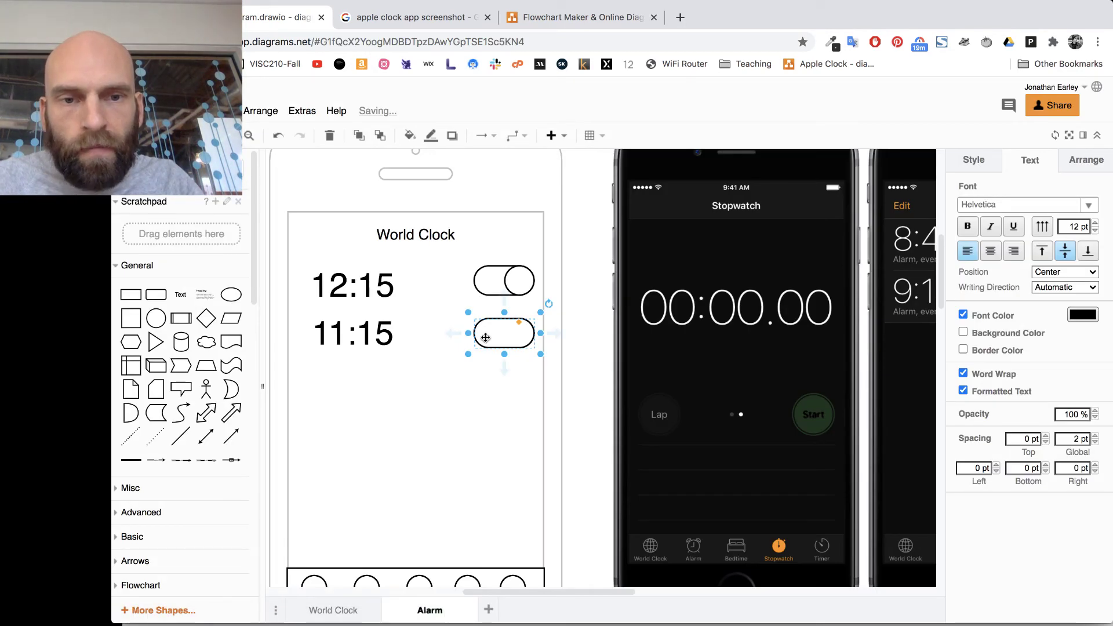
{"action": "right_click", "coordinate": [486, 337]}
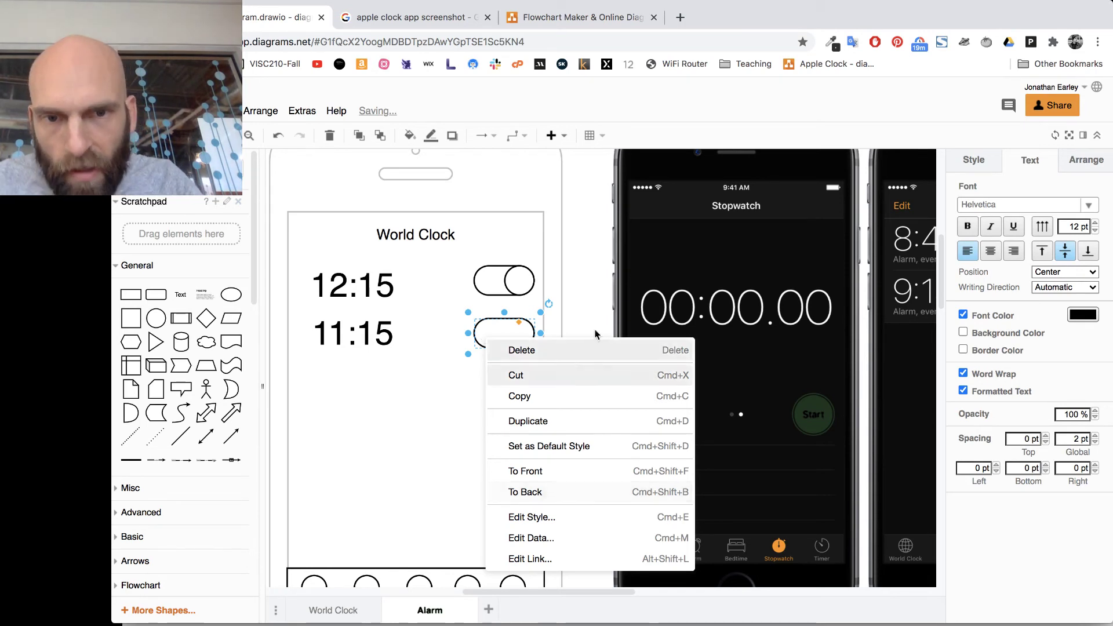
{"action": "left_click", "coordinate": [583, 310]}
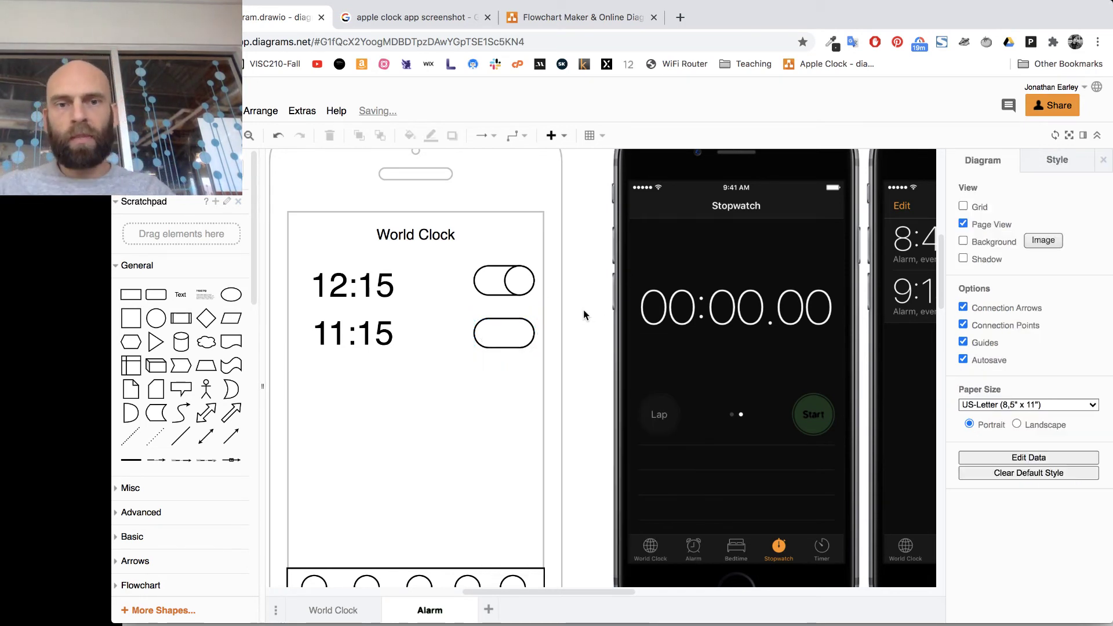
Send the pill shape of the toggle beside 11:15 to the back, behind its circle.
{"action": "left_click", "coordinate": [491, 342]}
{"action": "key", "text": "super+b"}
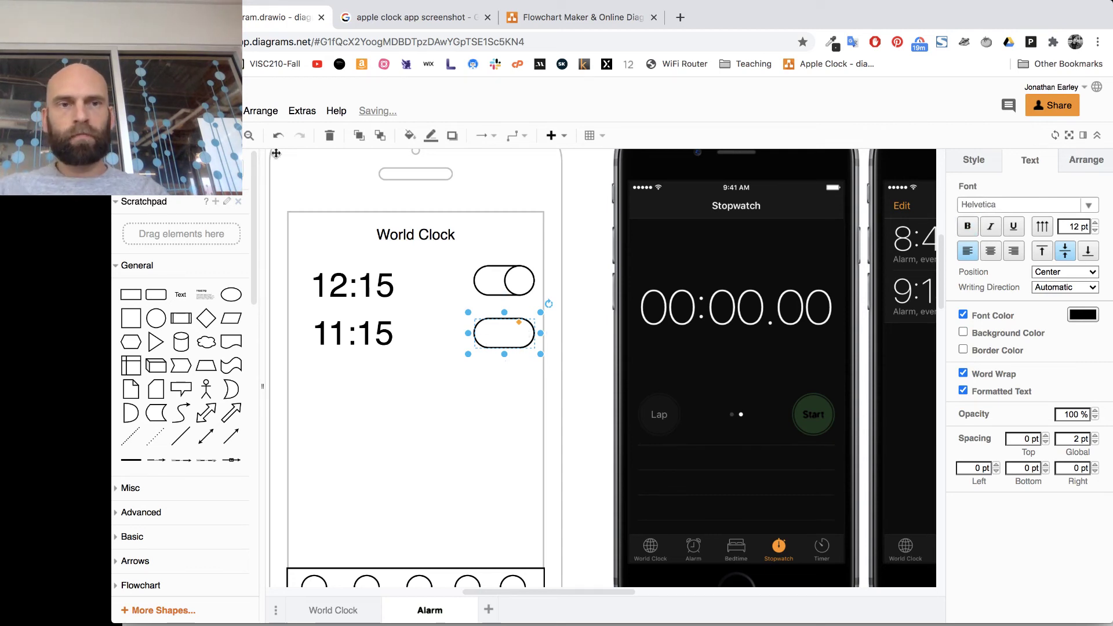
{"action": "left_click", "coordinate": [258, 116]}
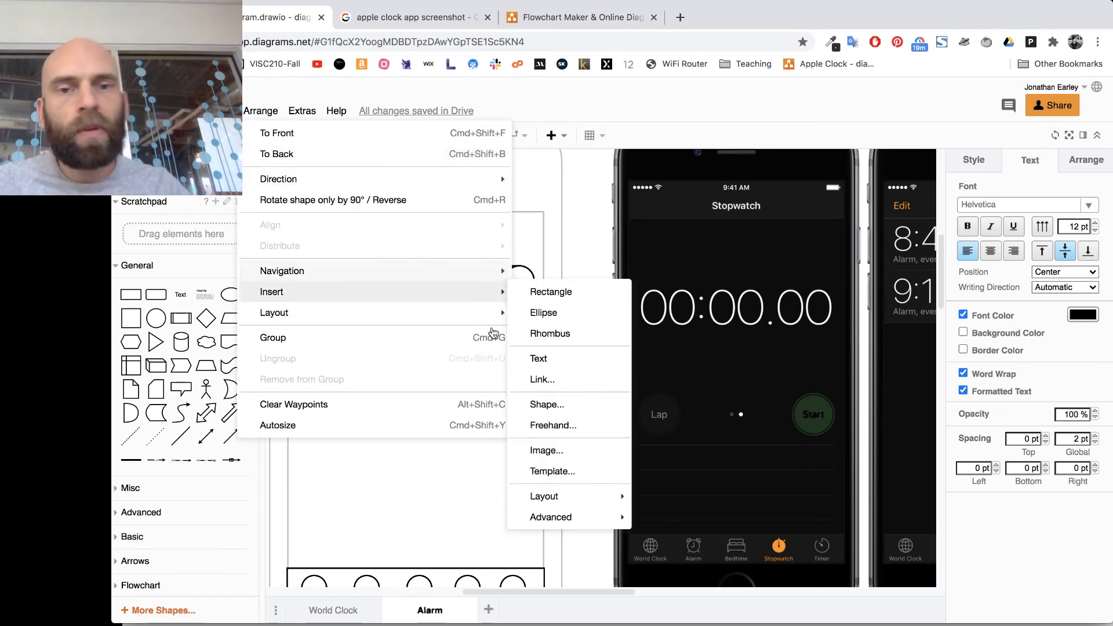
{"action": "left_click", "coordinate": [519, 476]}
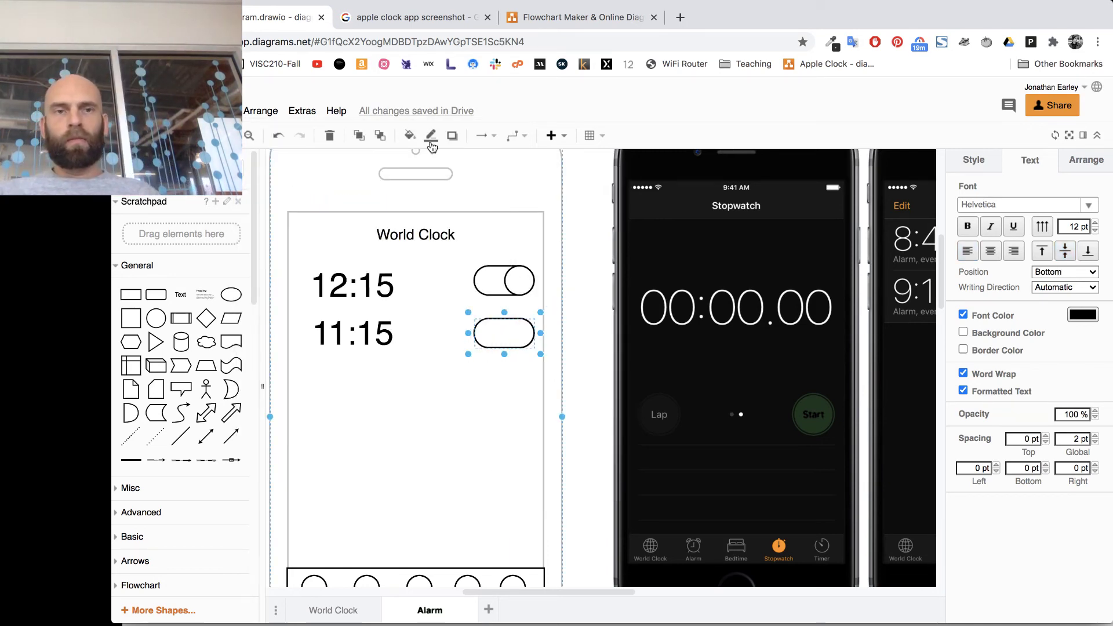
{"action": "left_click", "coordinate": [374, 129]}
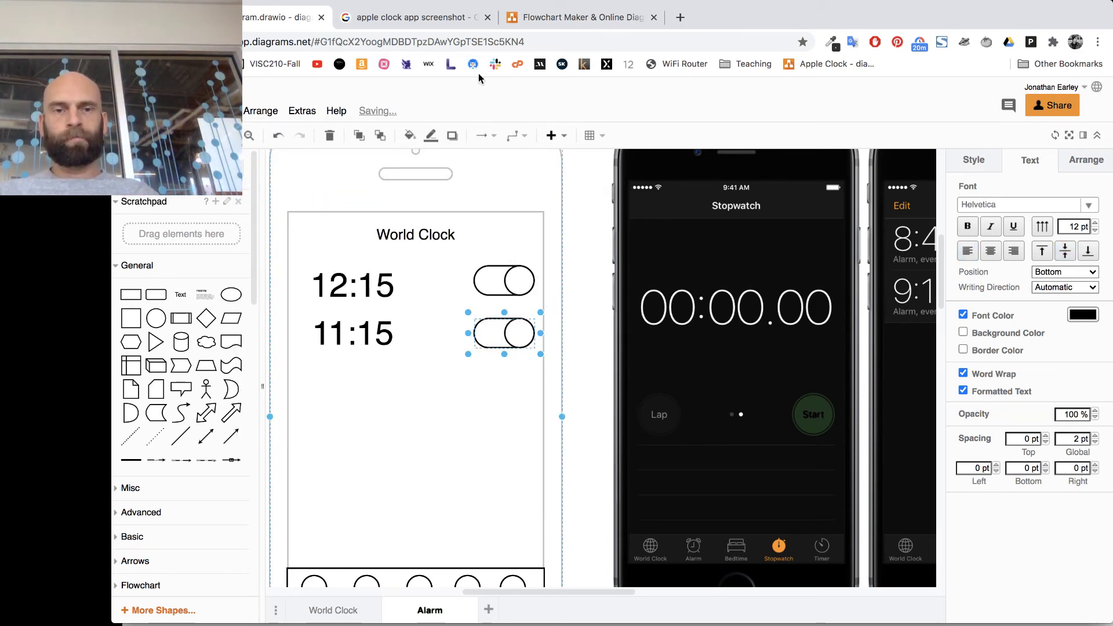
{"action": "left_click", "coordinate": [590, 304]}
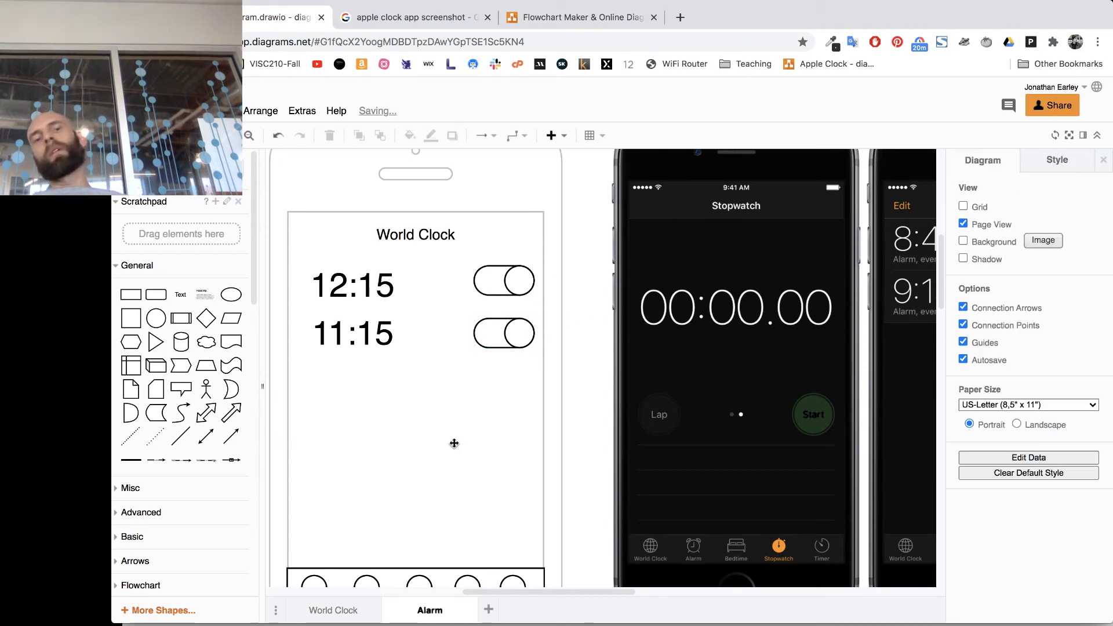
Change the "World Clock" title text on the Alarm page's phone screen to "Alarm".
{"action": "scroll", "coordinate": [454, 443], "scroll_direction": "down", "scroll_amount": 3}
{"action": "scroll", "coordinate": [452, 442], "scroll_direction": "up", "scroll_amount": 4}
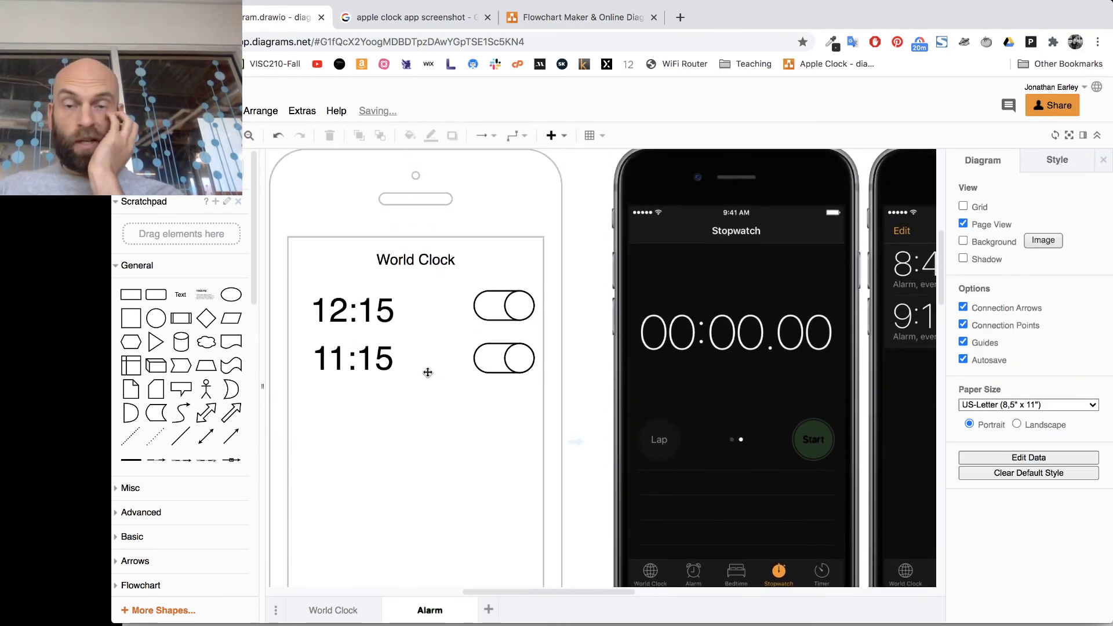
{"action": "left_click", "coordinate": [409, 259]}
{"action": "double_click", "coordinate": [408, 259]}
{"action": "type", "text": "Alarm"}
{"action": "left_click", "coordinate": [585, 296]}
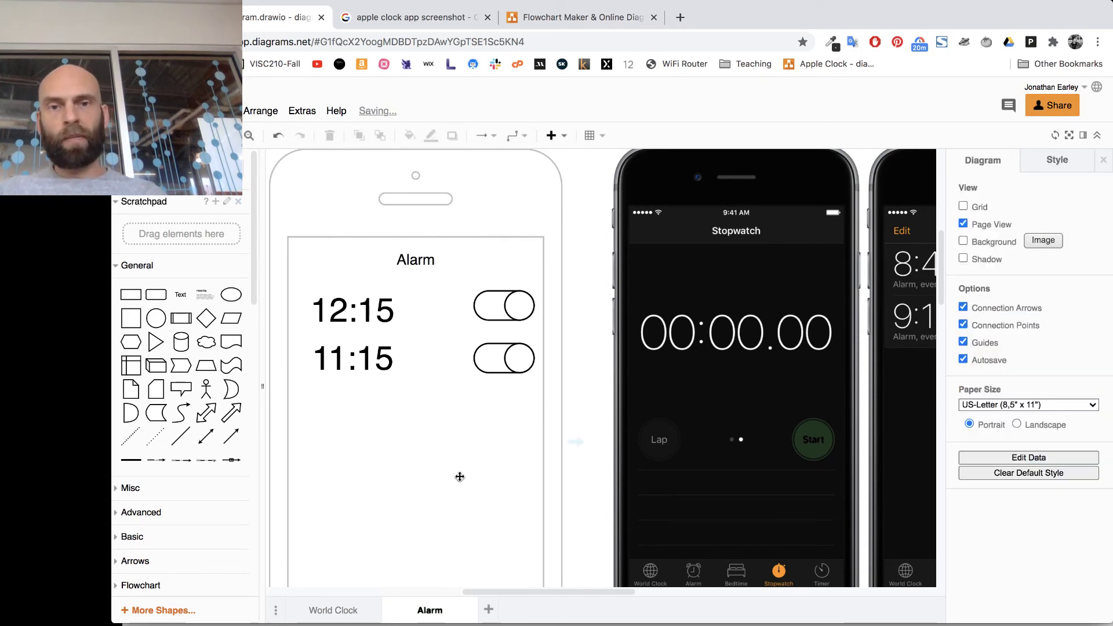
Duplicate the Alarm page and rename the copy "Stopwatch".
{"action": "scroll", "coordinate": [460, 476], "scroll_direction": "down", "scroll_amount": 2}
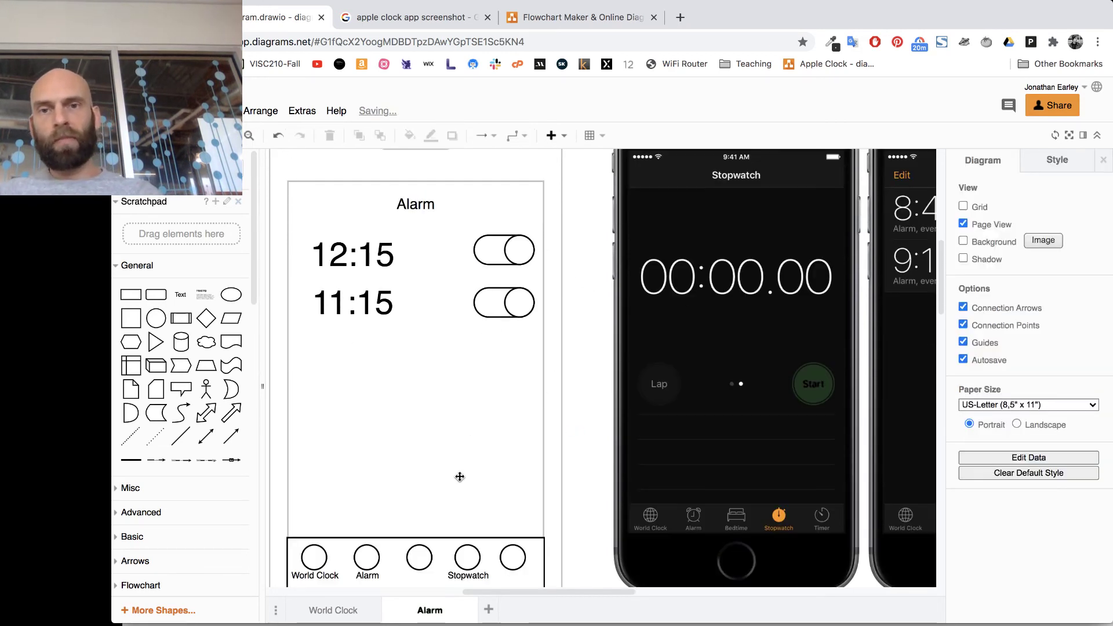
{"action": "left_click", "coordinate": [277, 611]}
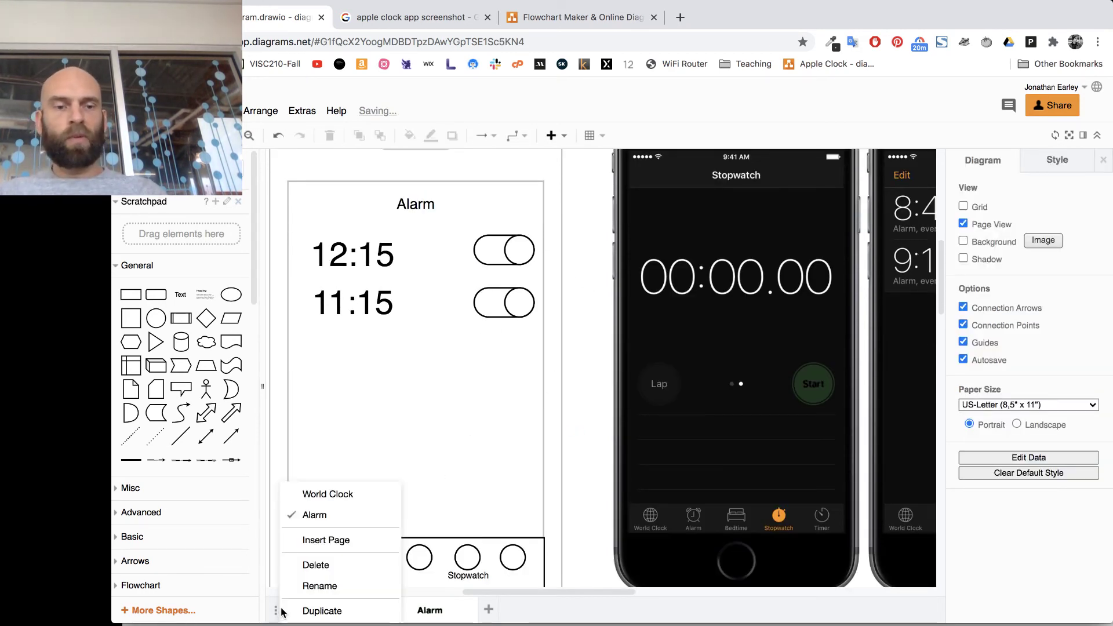
{"action": "left_click", "coordinate": [343, 610]}
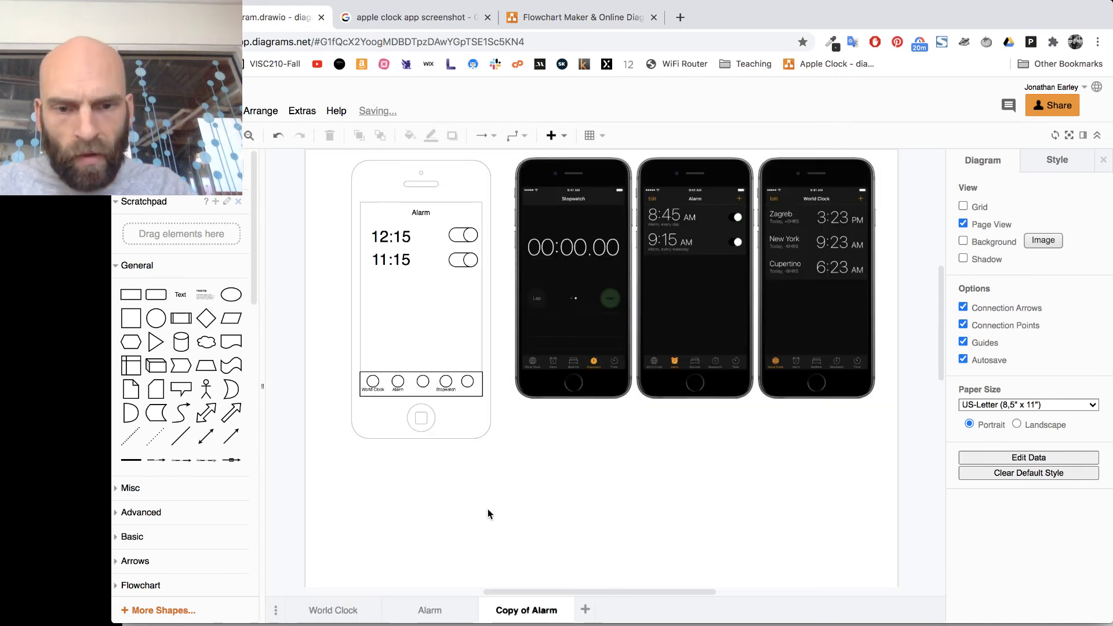
{"action": "double_click", "coordinate": [520, 611]}
{"action": "type", "text": "Stopwatch"}
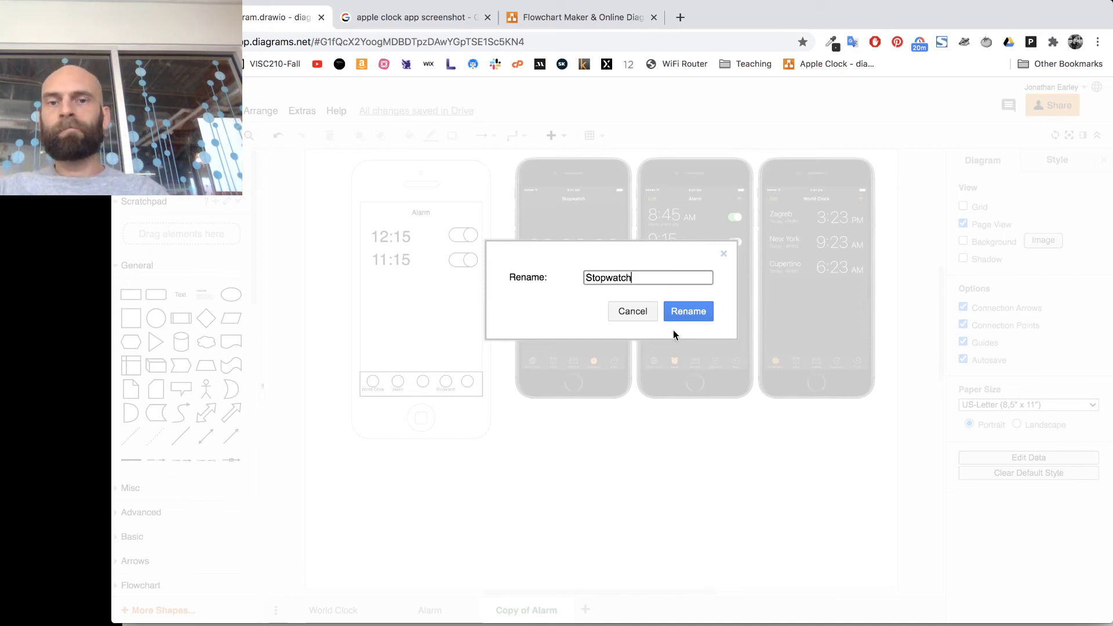
{"action": "left_click", "coordinate": [681, 311]}
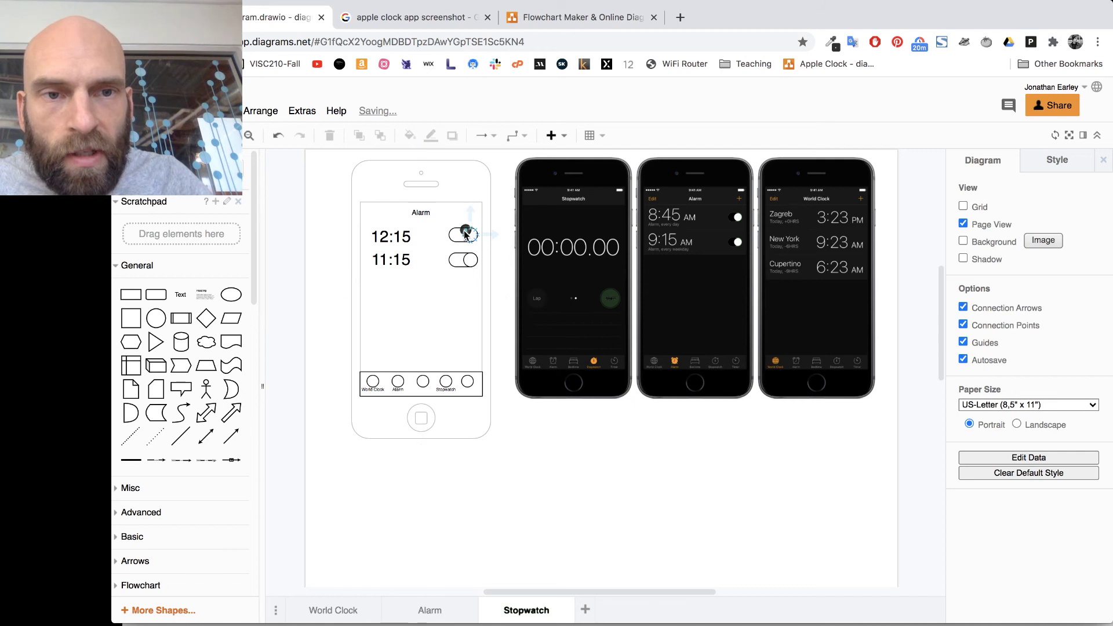
Change the title text on the Stopwatch page's phone screen to "Stopwatch".
{"action": "double_click", "coordinate": [421, 213]}
{"action": "type", "text": "s"}
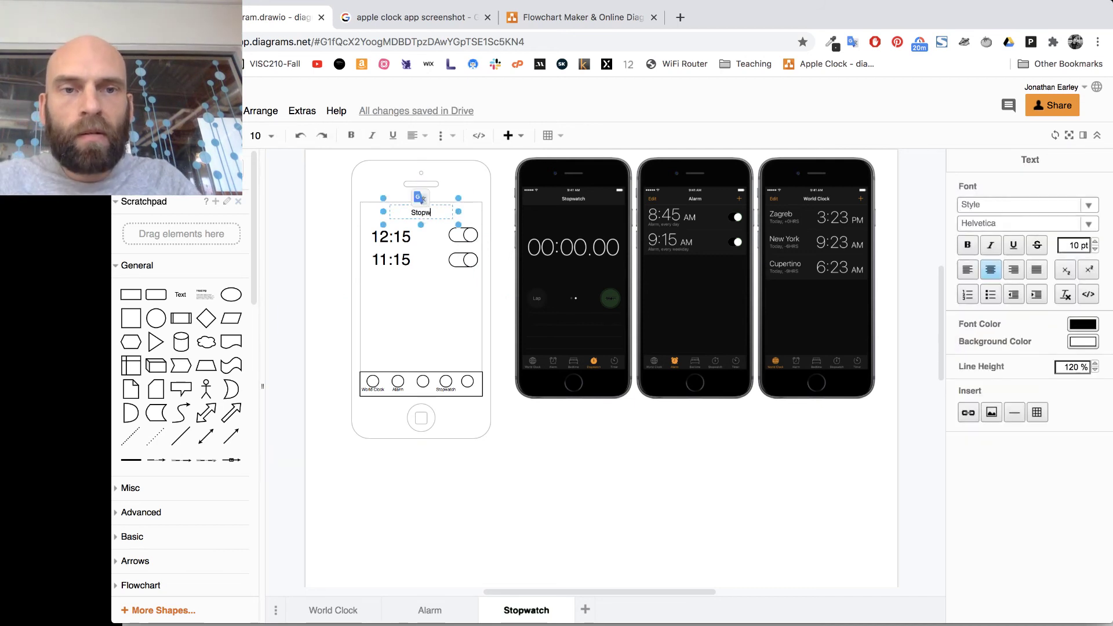
{"action": "left_click", "coordinate": [460, 249]}
Delete both toggles and the 11:15 time text from the Stopwatch page's phone screen.
{"action": "left_click", "coordinate": [456, 236]}
{"action": "key", "text": "Escape"}
{"action": "left_click", "coordinate": [455, 236]}
{"action": "left_click_drag", "start_coordinate": [455, 236], "coordinate": [460, 254]}
{"action": "key", "text": "Delete"}
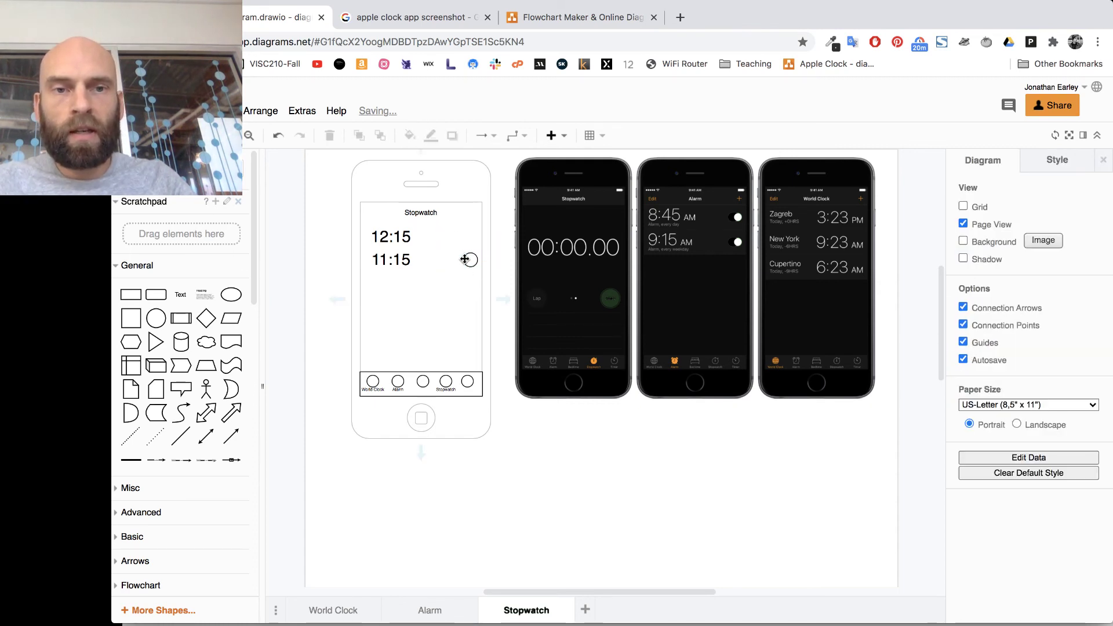
{"action": "left_click", "coordinate": [463, 257]}
{"action": "key", "text": "Delete"}
{"action": "left_click", "coordinate": [404, 257]}
{"action": "key", "text": "Delete"}
Center the 12:15 text in its box, widen the box across the phone screen and move it lower beneath the title.
{"action": "left_click", "coordinate": [388, 242]}
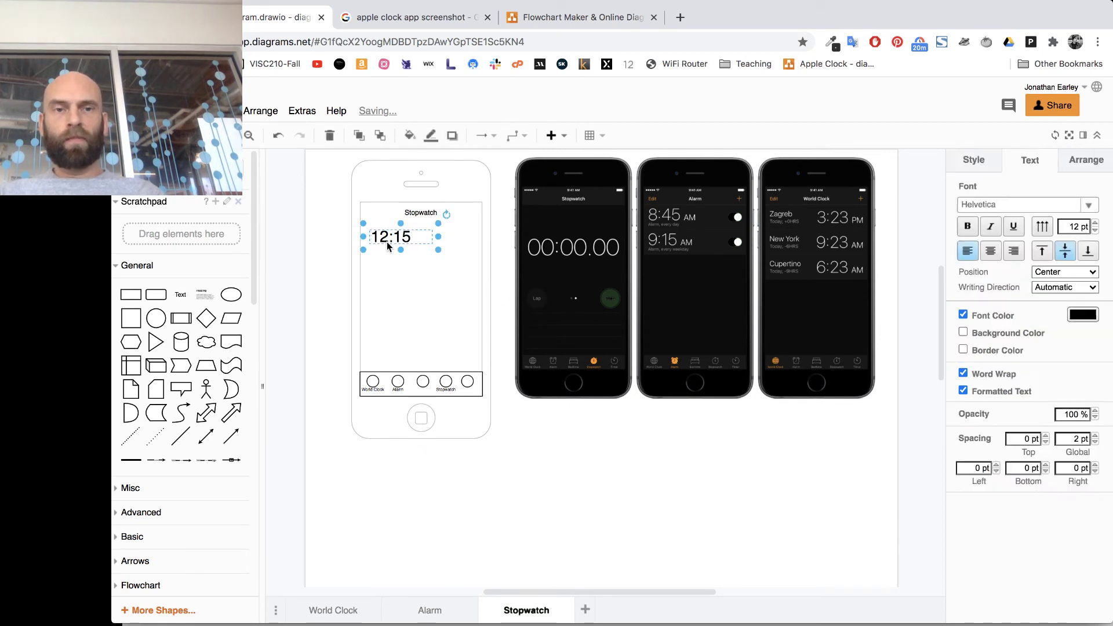
{"action": "double_click", "coordinate": [387, 242]}
{"action": "left_click", "coordinate": [991, 269]}
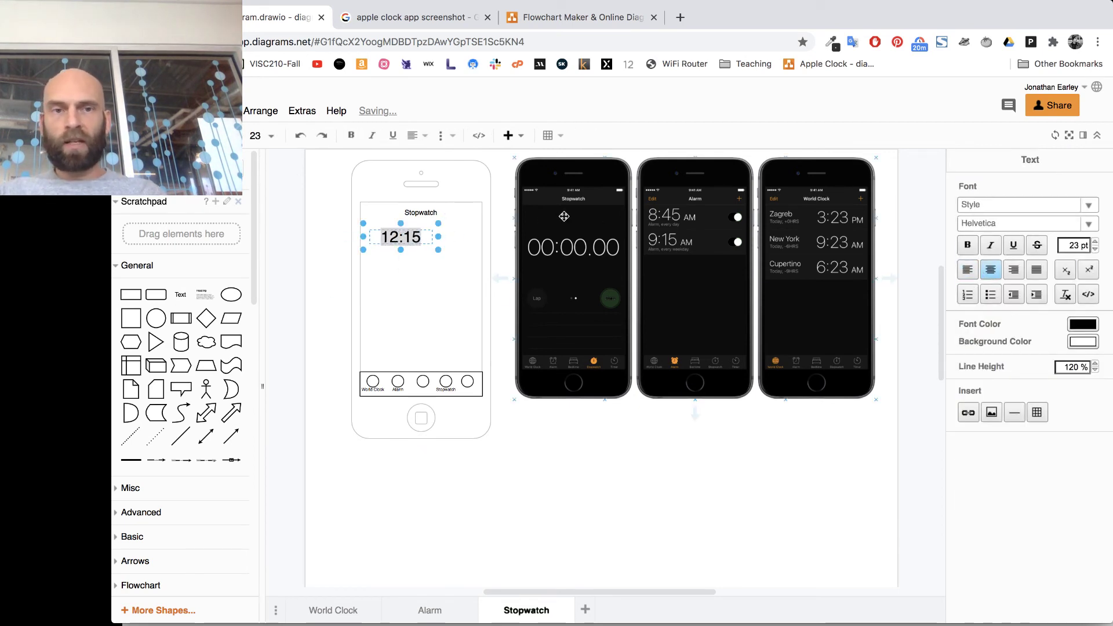
{"action": "left_click_drag", "start_coordinate": [440, 238], "coordinate": [427, 259]}
Replace the 12:15 text on the Stopwatch page with "00:00.00".
{"action": "double_click", "coordinate": [427, 258]}
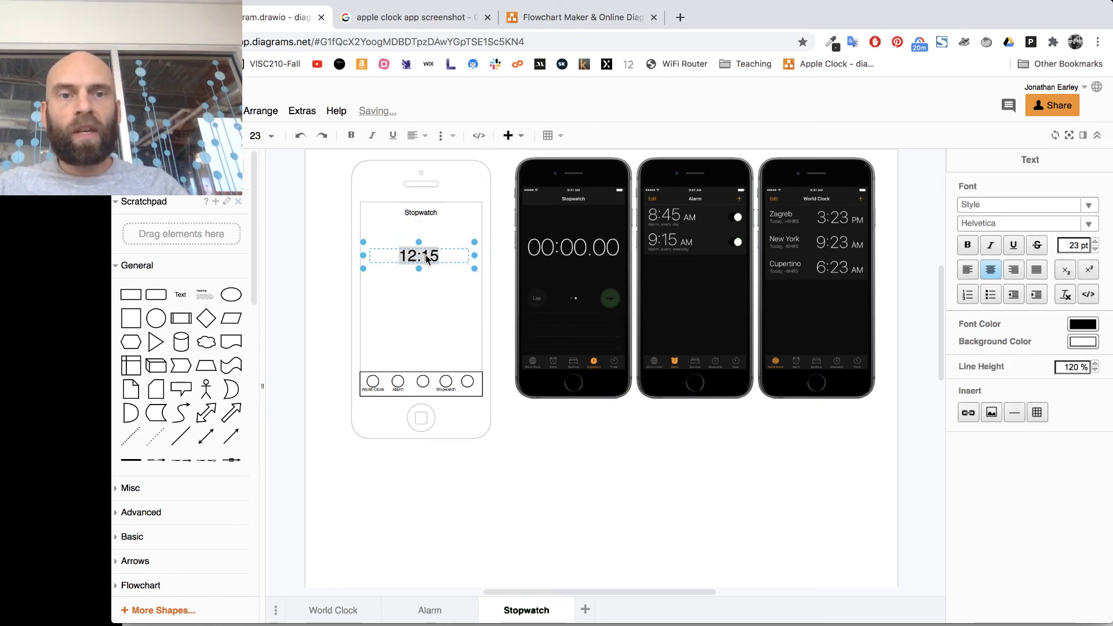
{"action": "type", "text": "00"}
{"action": "type", "text": ":00:"}
{"action": "key", "text": "BackSpace"}
{"action": "type", "text": ".00"}
Enlarge the font of the "00:00.00" text until it nearly fills its box's width.
{"action": "key", "text": "ctrl+a"}
{"action": "left_click", "coordinate": [1096, 248]}
{"action": "left_click", "coordinate": [1096, 248]}
{"action": "left_click", "coordinate": [1096, 248]}
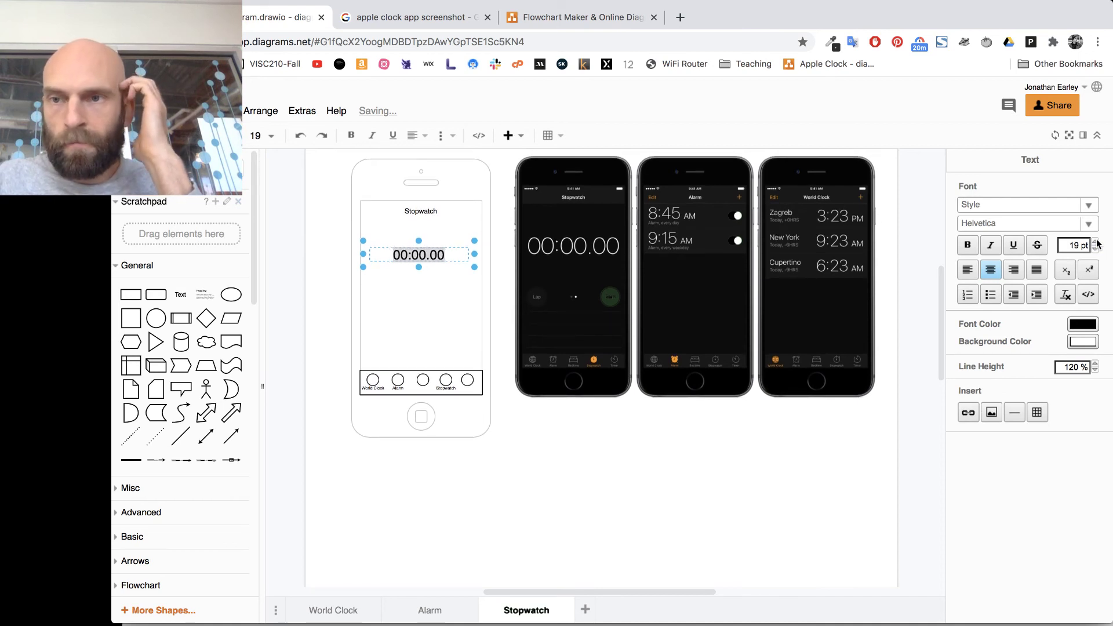
{"action": "left_click", "coordinate": [1095, 242]}
{"action": "left_click", "coordinate": [1095, 242]}
{"action": "left_click", "coordinate": [1095, 243]}
{"action": "left_click", "coordinate": [1095, 242]}
{"action": "left_click", "coordinate": [1095, 242]}
{"action": "left_click", "coordinate": [1095, 243]}
{"action": "left_click", "coordinate": [1095, 242]}
{"action": "left_click", "coordinate": [1095, 243]}
{"action": "left_click", "coordinate": [1096, 242]}
{"action": "left_click", "coordinate": [1095, 243]}
{"action": "left_click", "coordinate": [1095, 243]}
{"action": "left_click", "coordinate": [1095, 242]}
{"action": "left_click", "coordinate": [1095, 242]}
{"action": "left_click", "coordinate": [694, 557]}
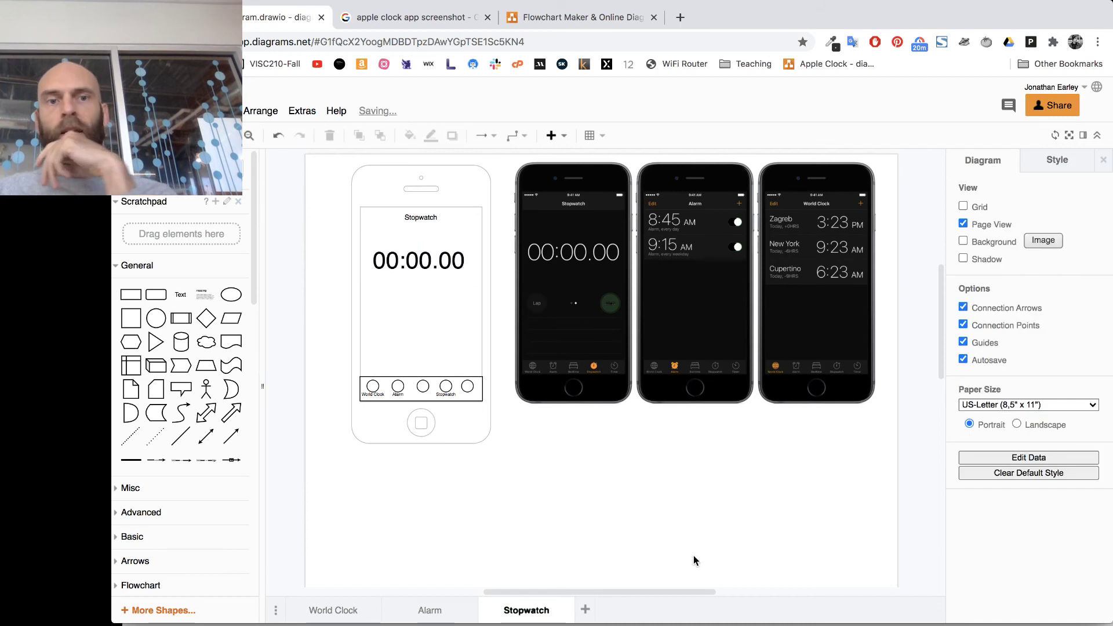
Delete the reference image of three black iPhone screenshots from the Stopwatch, Alarm and World Clock pages.
{"action": "left_click", "coordinate": [691, 293]}
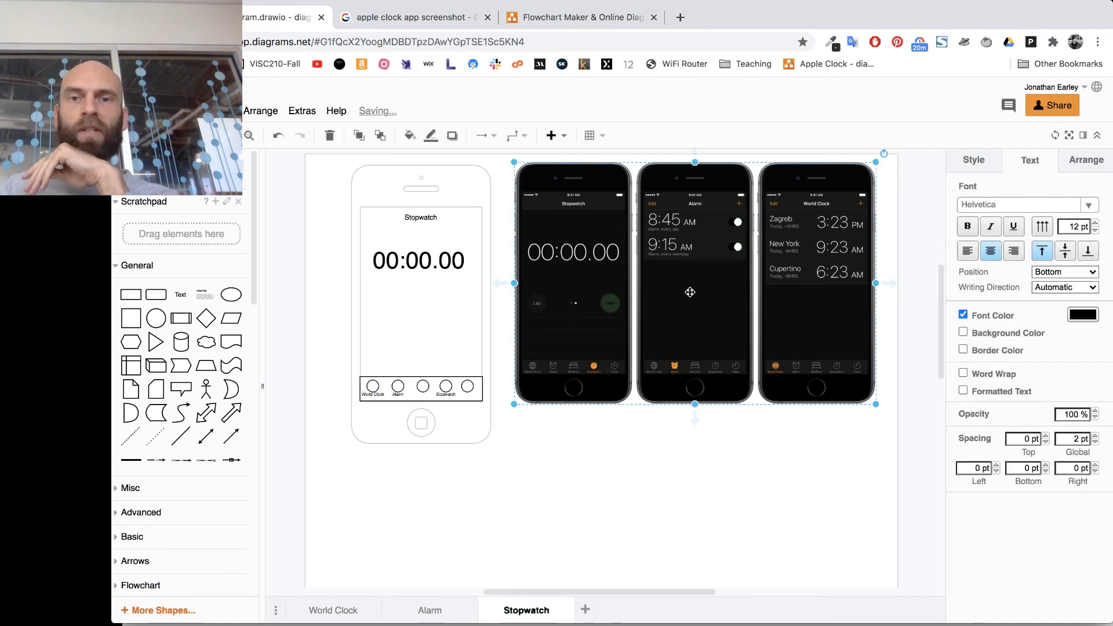
{"action": "key", "text": "Delete"}
{"action": "left_click", "coordinate": [430, 610]}
{"action": "left_click", "coordinate": [631, 339]}
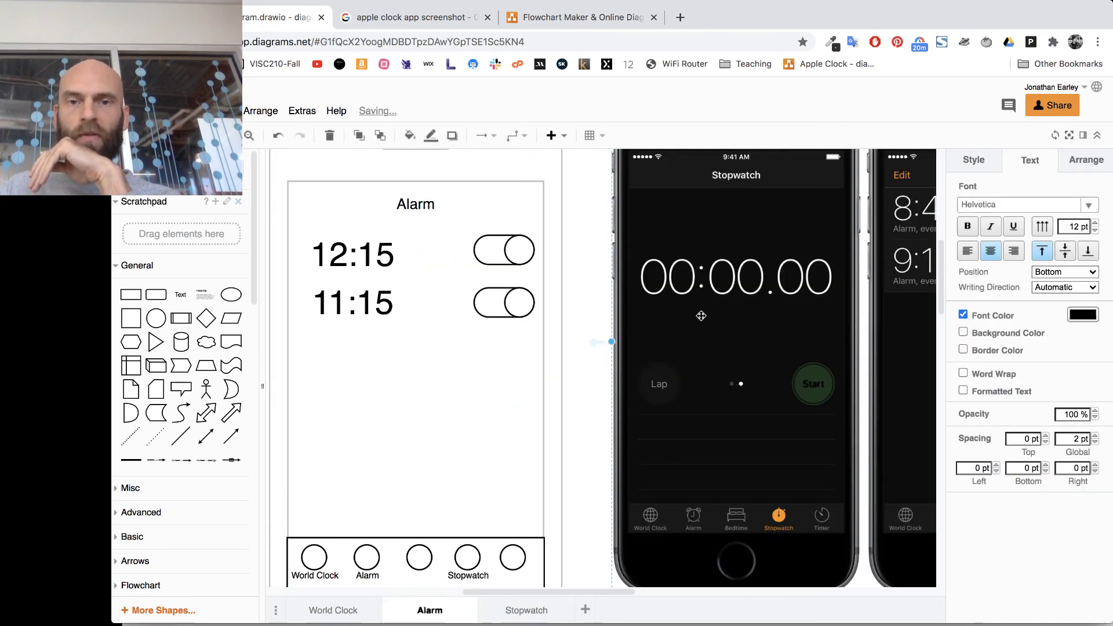
{"action": "key", "text": "Delete"}
{"action": "left_click", "coordinate": [321, 612]}
{"action": "left_click", "coordinate": [707, 397]}
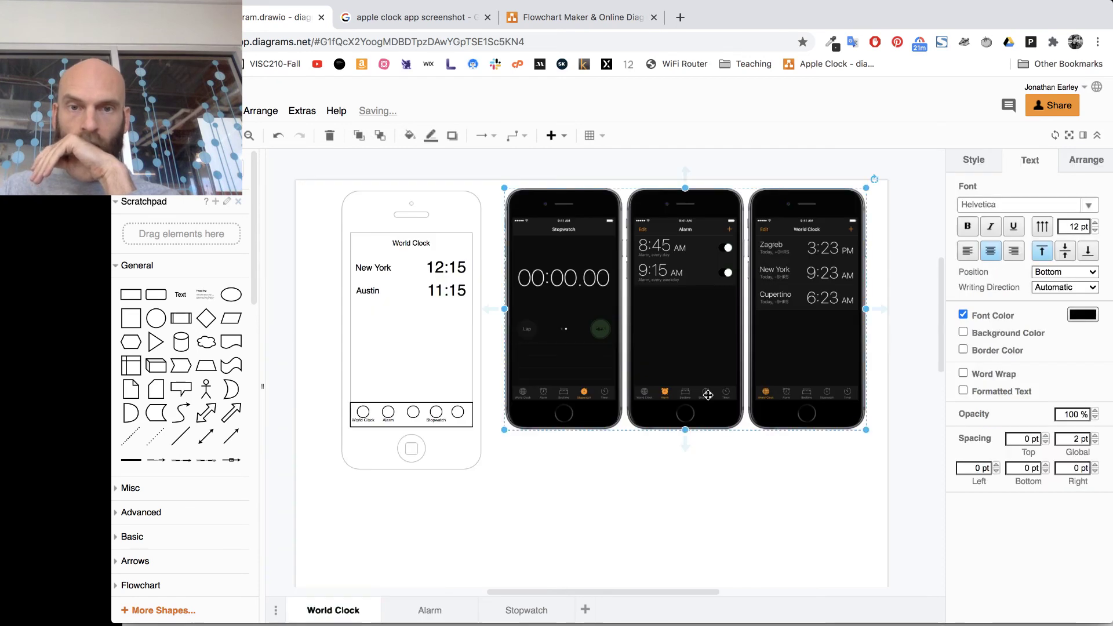
{"action": "key", "text": "Delete"}
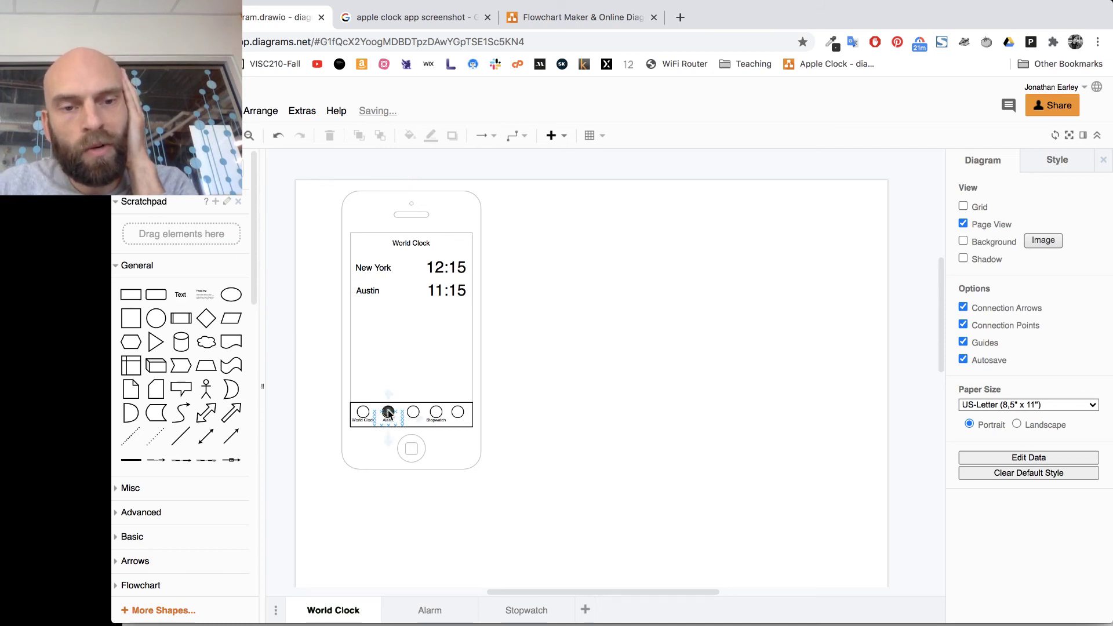
Link the Alarm circle in the World Clock page's tab bar to the Alarm page.
{"action": "scroll", "coordinate": [454, 410], "scroll_direction": "up", "scroll_amount": 5}
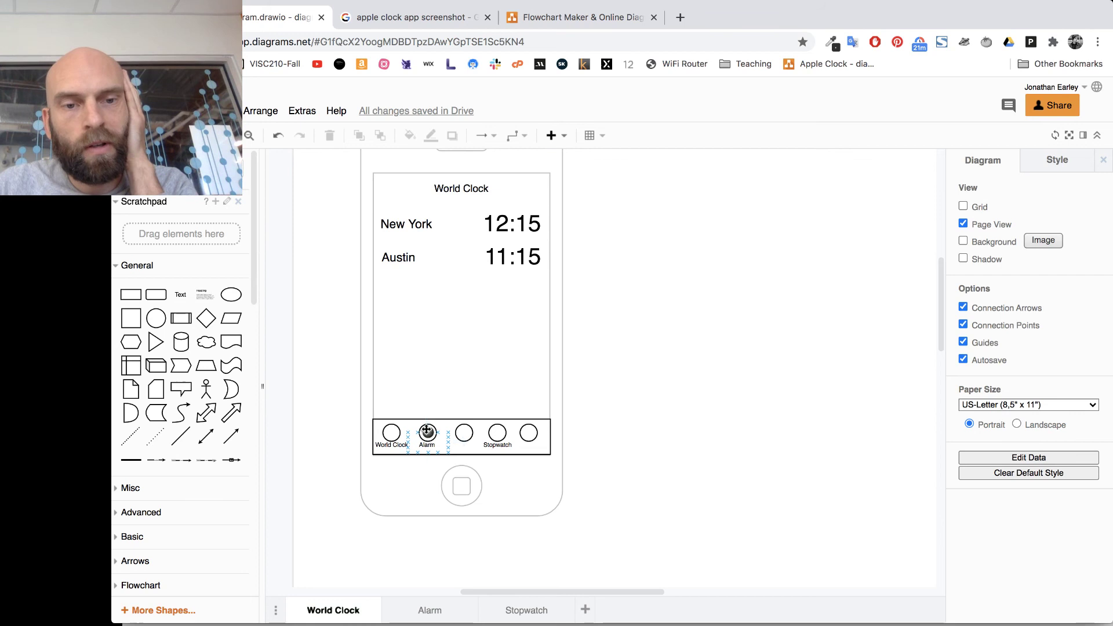
{"action": "left_click", "coordinate": [428, 430]}
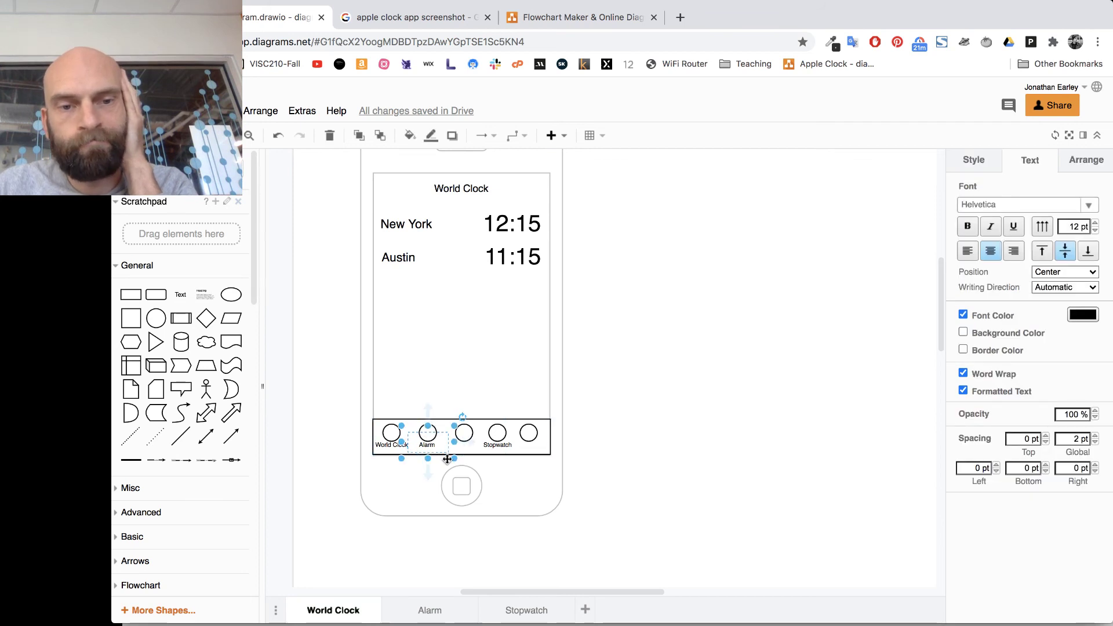
{"action": "left_click", "coordinate": [694, 401]}
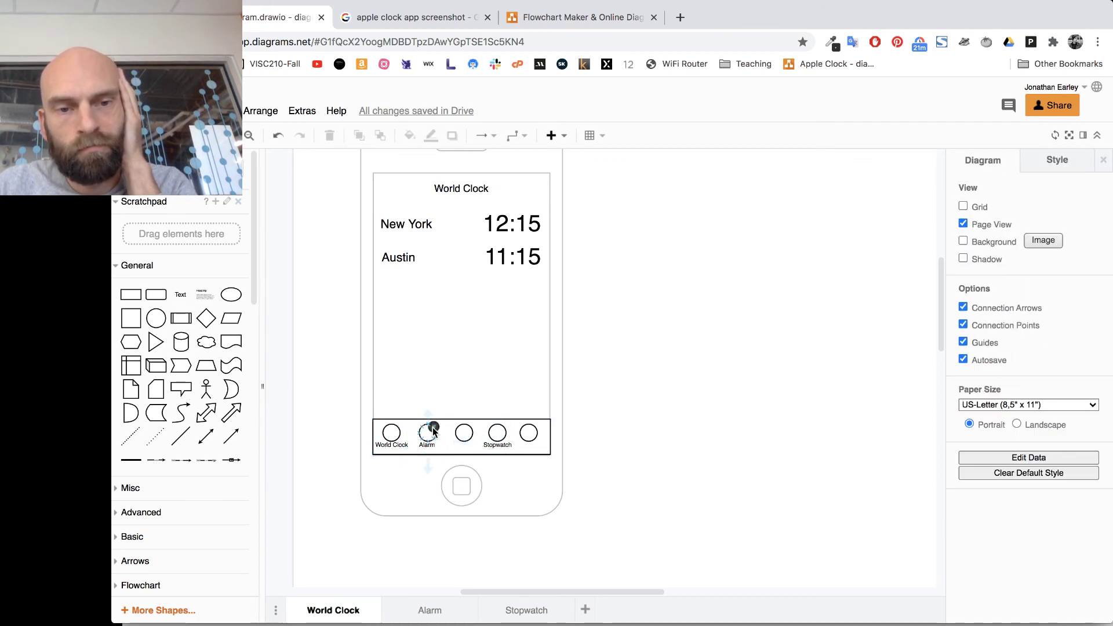
{"action": "left_click", "coordinate": [433, 428]}
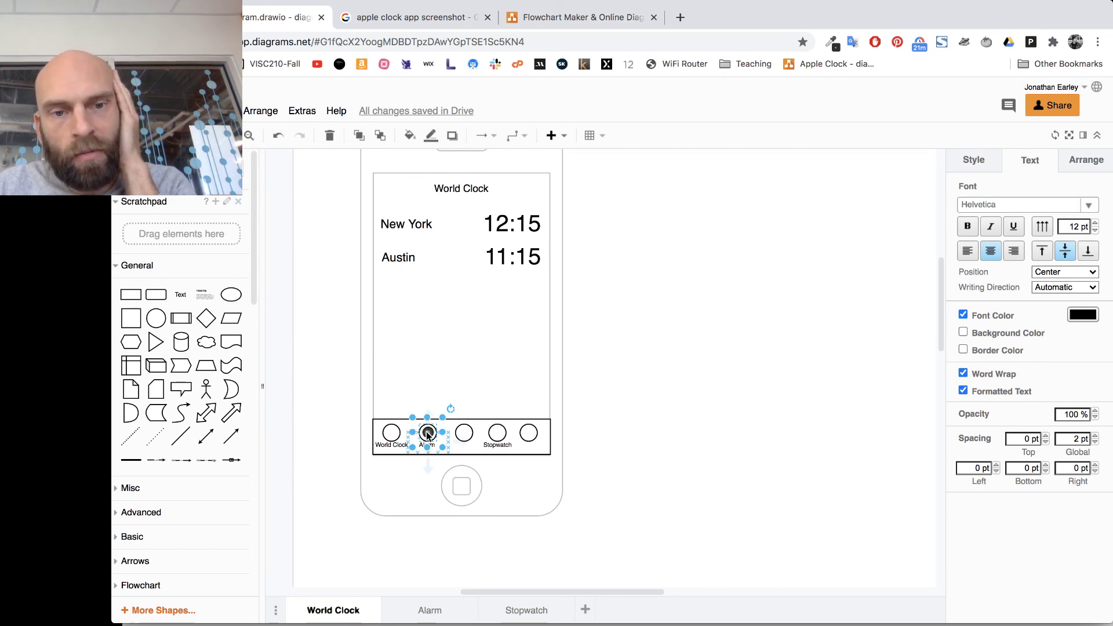
{"action": "right_click", "coordinate": [429, 429]}
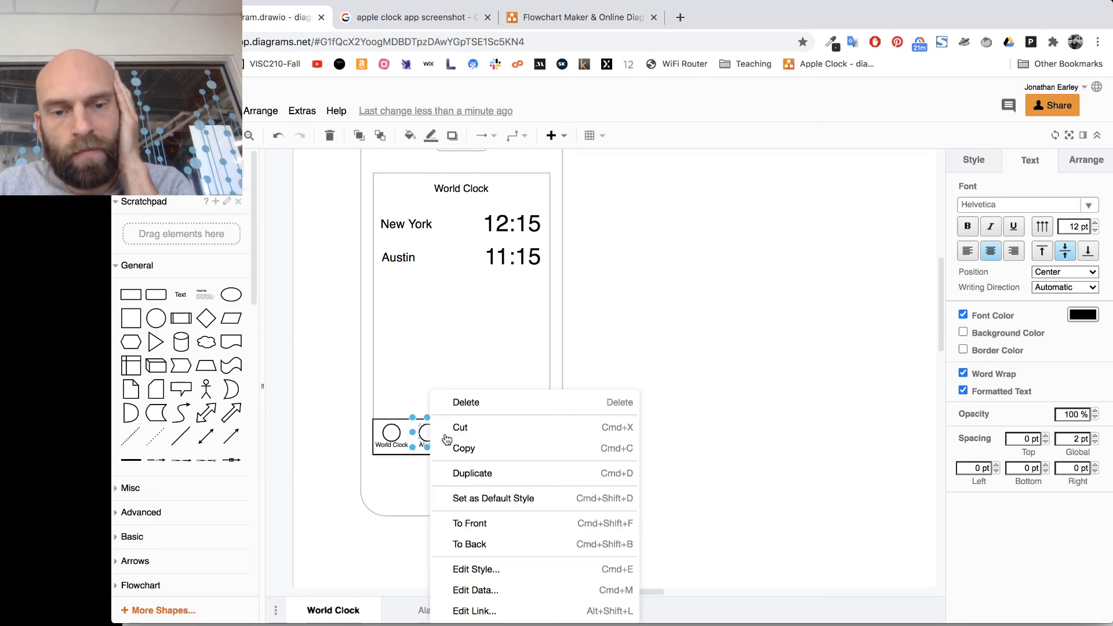
{"action": "left_click", "coordinate": [609, 611]}
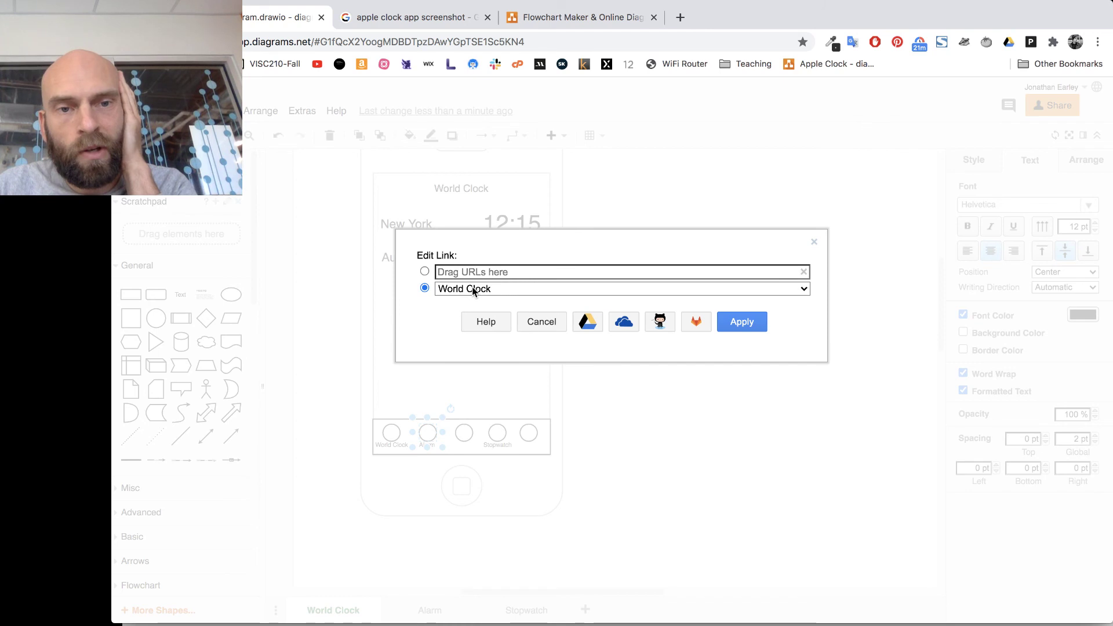
{"action": "left_click", "coordinate": [448, 293]}
{"action": "left_click", "coordinate": [464, 304]}
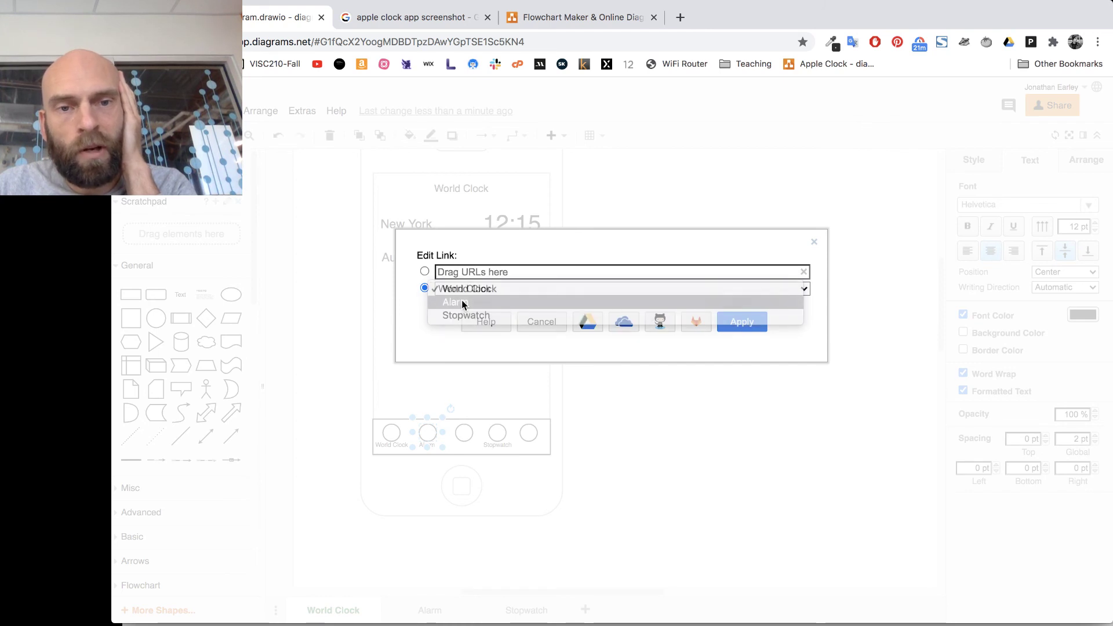
{"action": "left_click", "coordinate": [734, 321]}
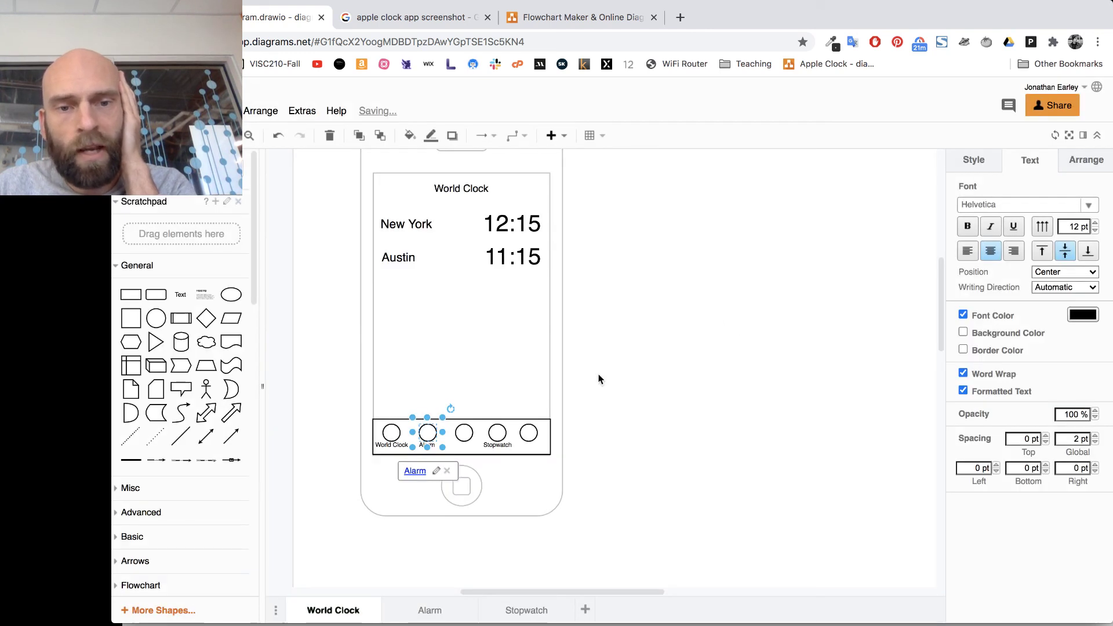
Link the Stopwatch circle in the World Clock page's tab bar to the Stopwatch page.
{"action": "left_click", "coordinate": [496, 426]}
{"action": "left_click", "coordinate": [491, 428]}
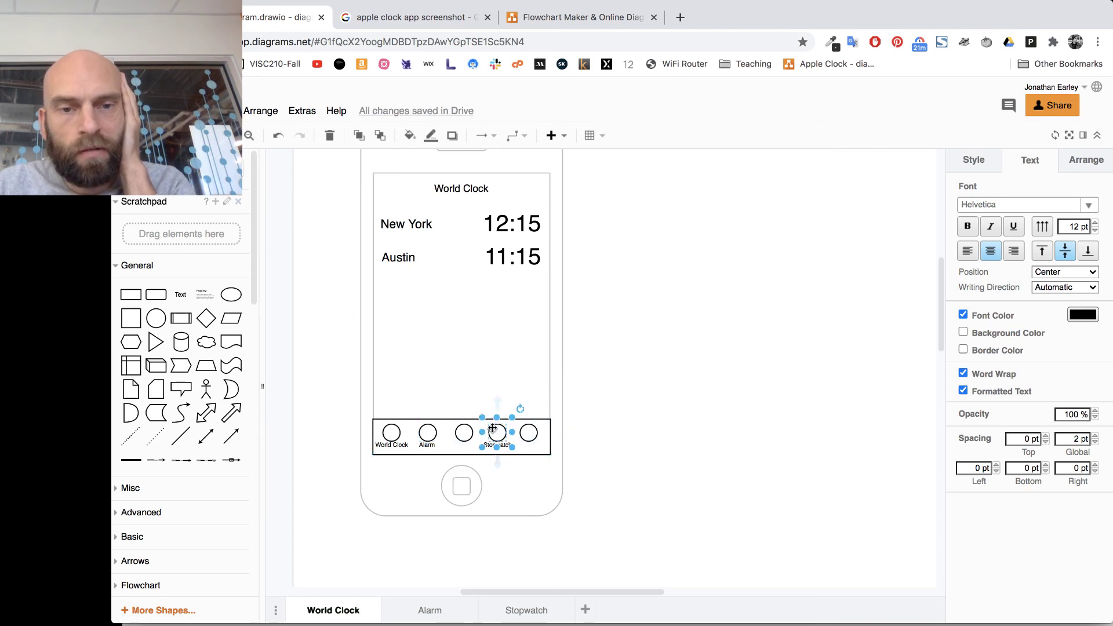
{"action": "right_click", "coordinate": [496, 428]}
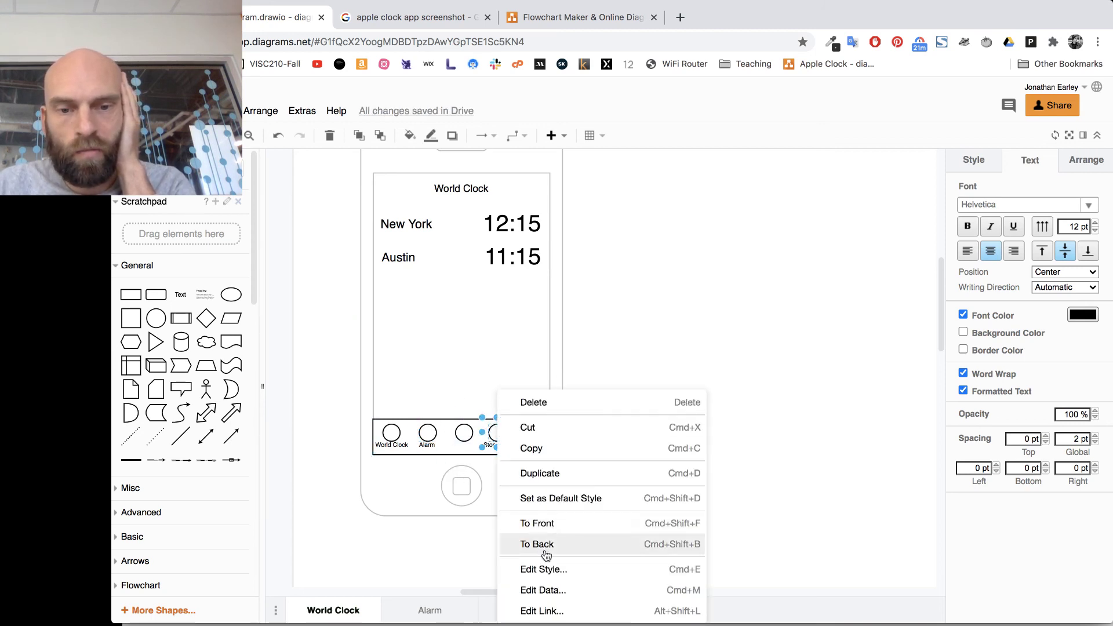
{"action": "left_click", "coordinate": [527, 606]}
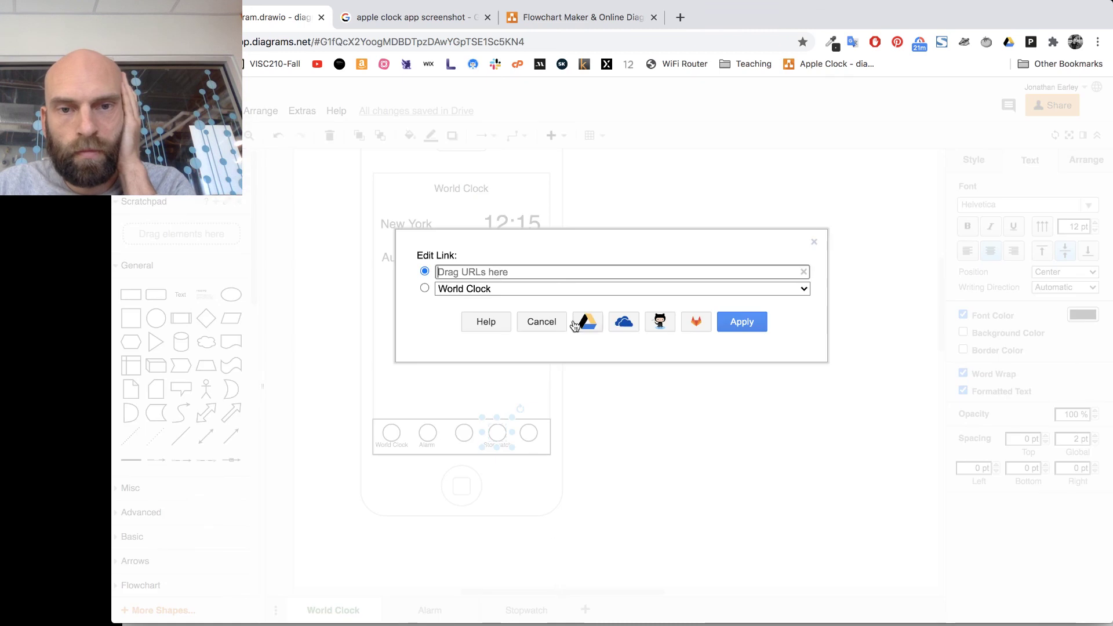
{"action": "left_click", "coordinate": [442, 288]}
{"action": "left_click", "coordinate": [466, 315]}
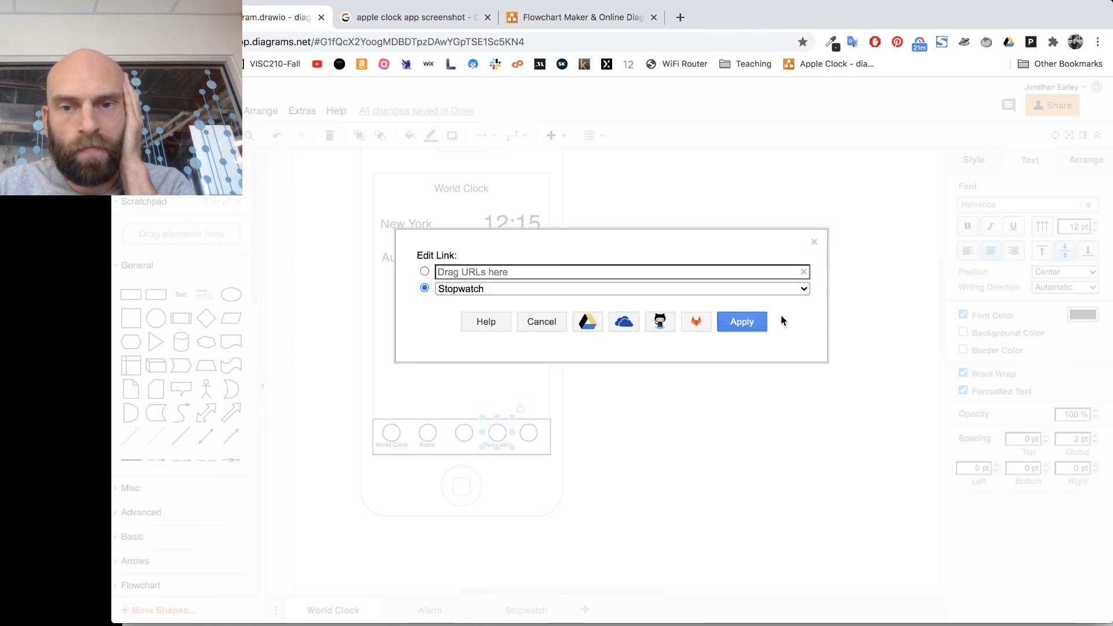
{"action": "left_click", "coordinate": [746, 322]}
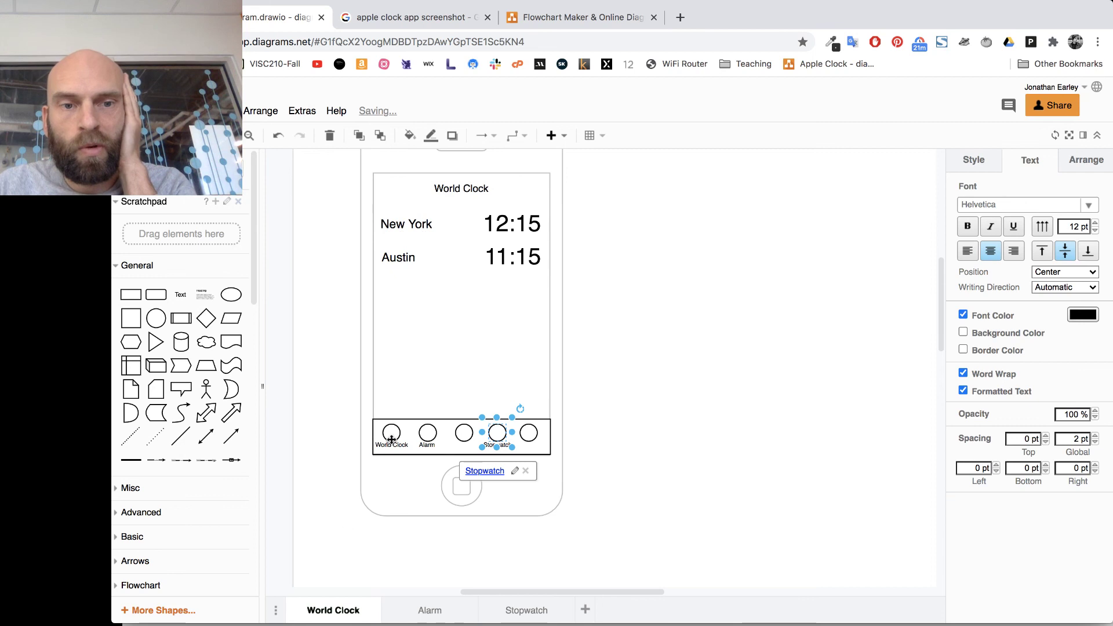
On the Alarm page, link the World Clock circle in the phone's tab bar to the World Clock page.
{"action": "left_click", "coordinate": [429, 609]}
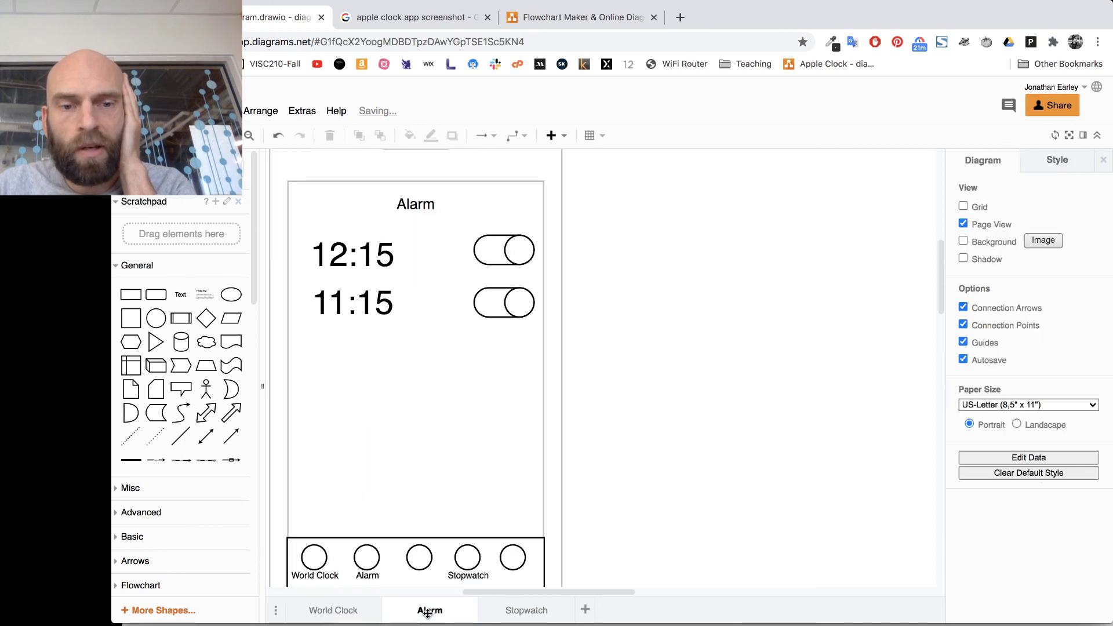
{"action": "scroll", "coordinate": [526, 427], "scroll_direction": "down", "scroll_amount": 3}
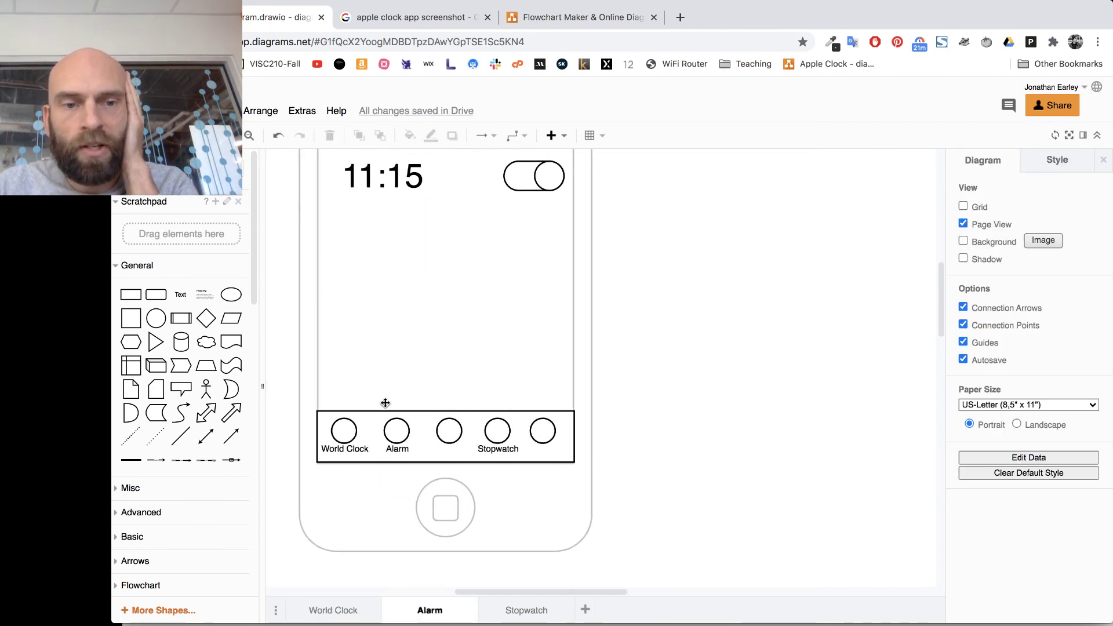
{"action": "left_click", "coordinate": [343, 419]}
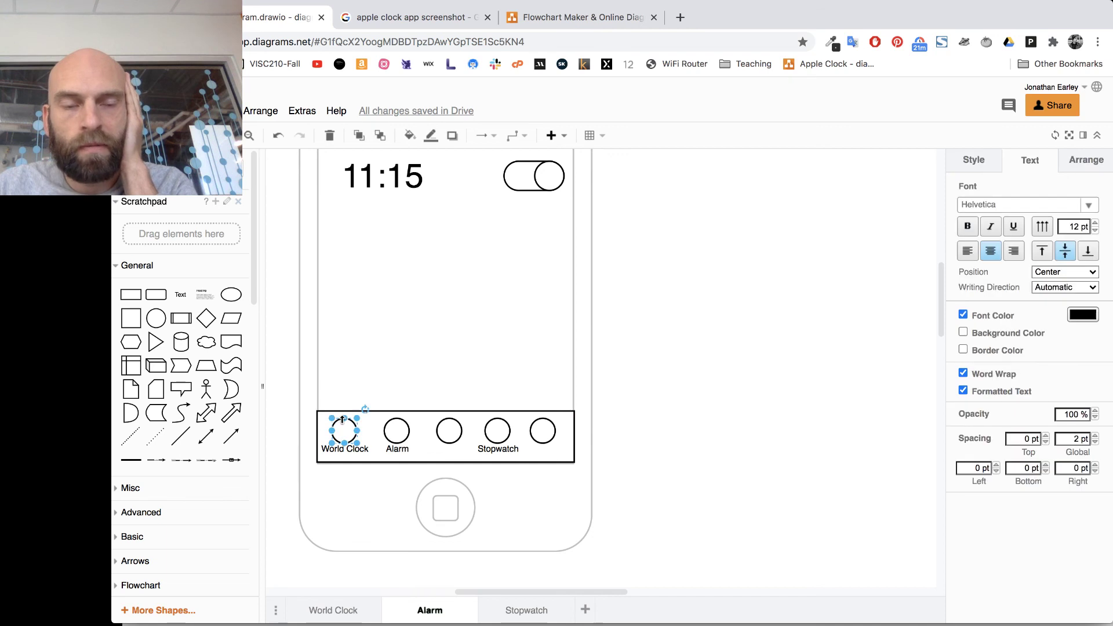
{"action": "right_click", "coordinate": [340, 422]}
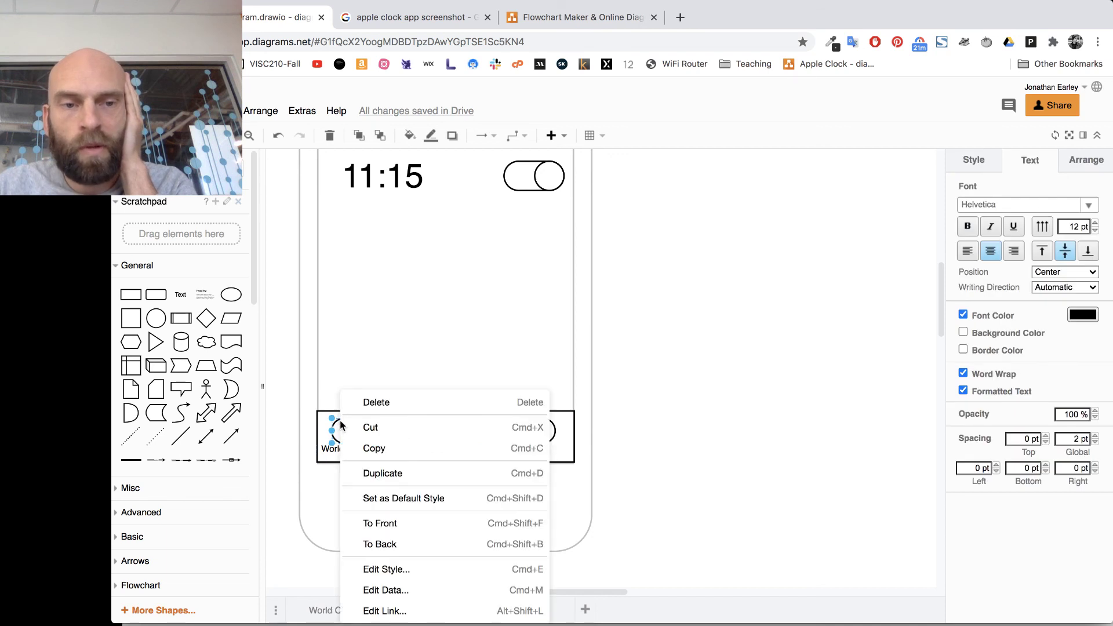
{"action": "left_click", "coordinate": [449, 614]}
{"action": "left_click", "coordinate": [452, 289]}
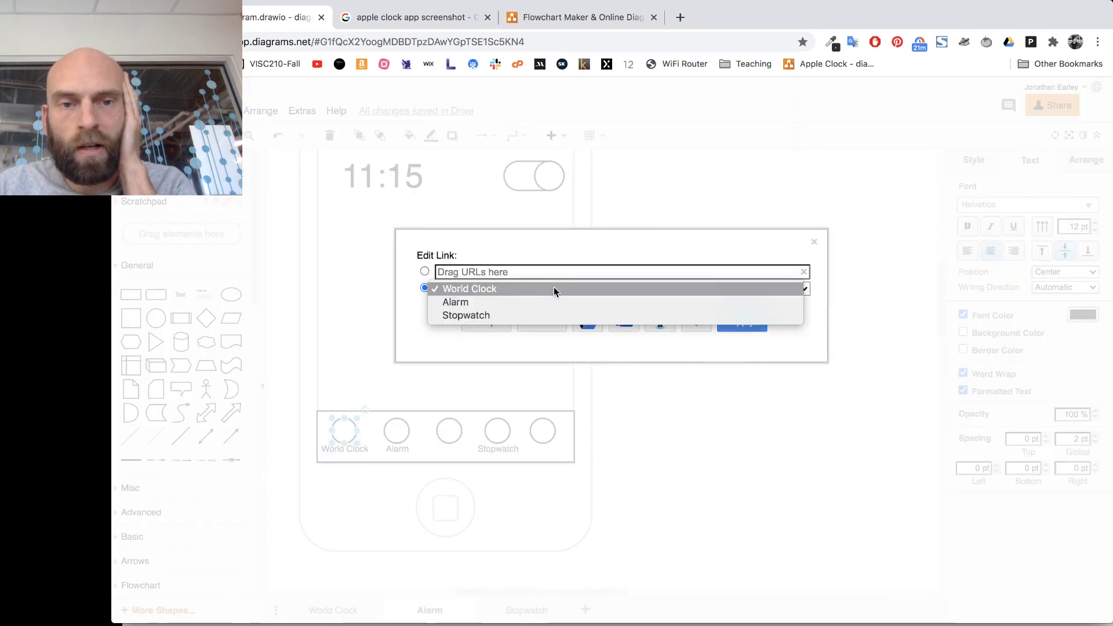
{"action": "left_click", "coordinate": [579, 291]}
{"action": "left_click", "coordinate": [736, 326]}
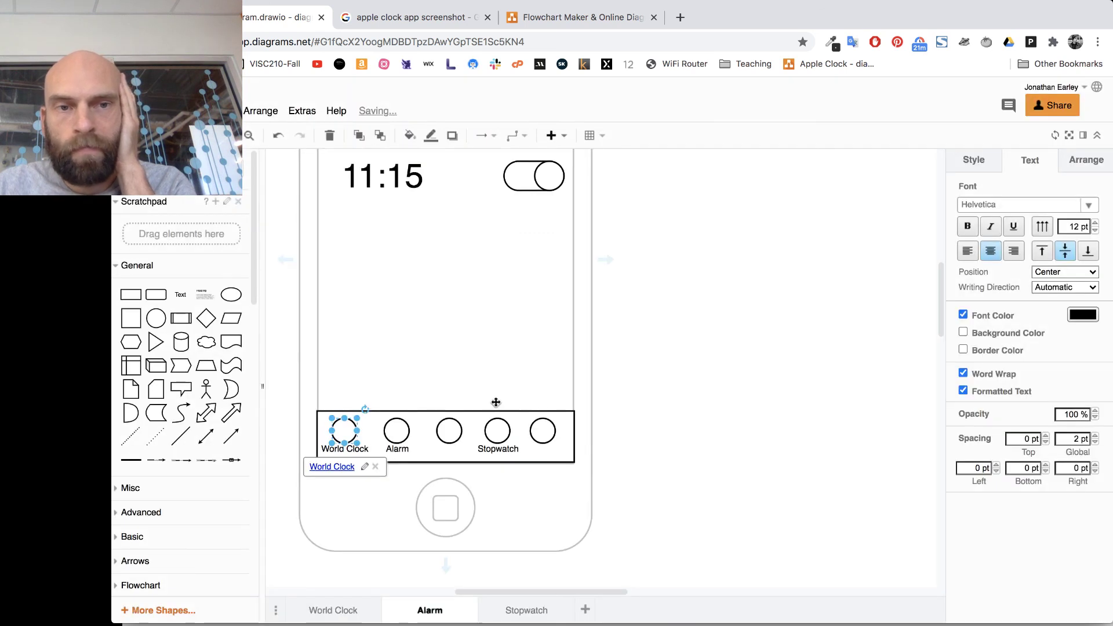
Link the Stopwatch circle in the Alarm page's tab bar to the Stopwatch page.
{"action": "scroll", "coordinate": [496, 414], "scroll_direction": "up", "scroll_amount": 3}
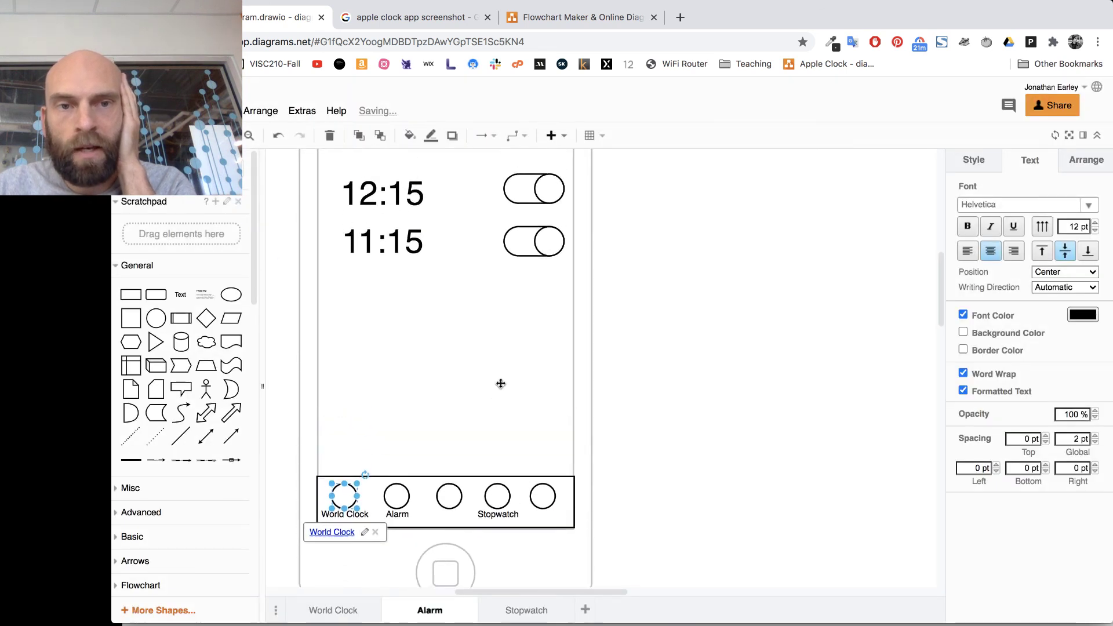
{"action": "right_click", "coordinate": [496, 502]}
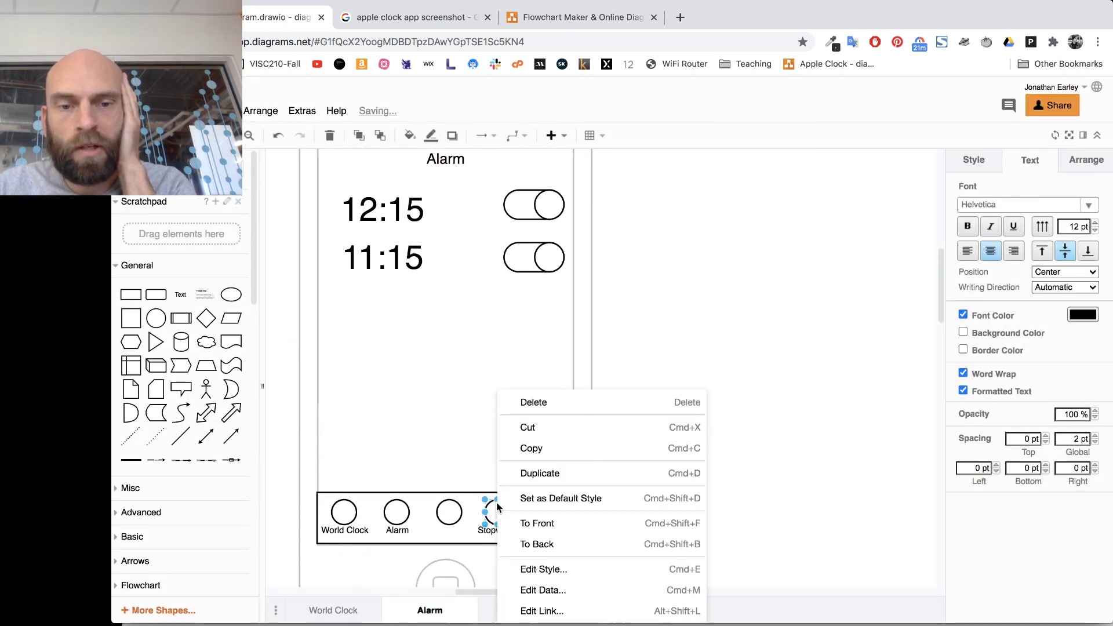
{"action": "left_click", "coordinate": [567, 609]}
{"action": "left_click", "coordinate": [484, 291]}
{"action": "left_click", "coordinate": [484, 293]}
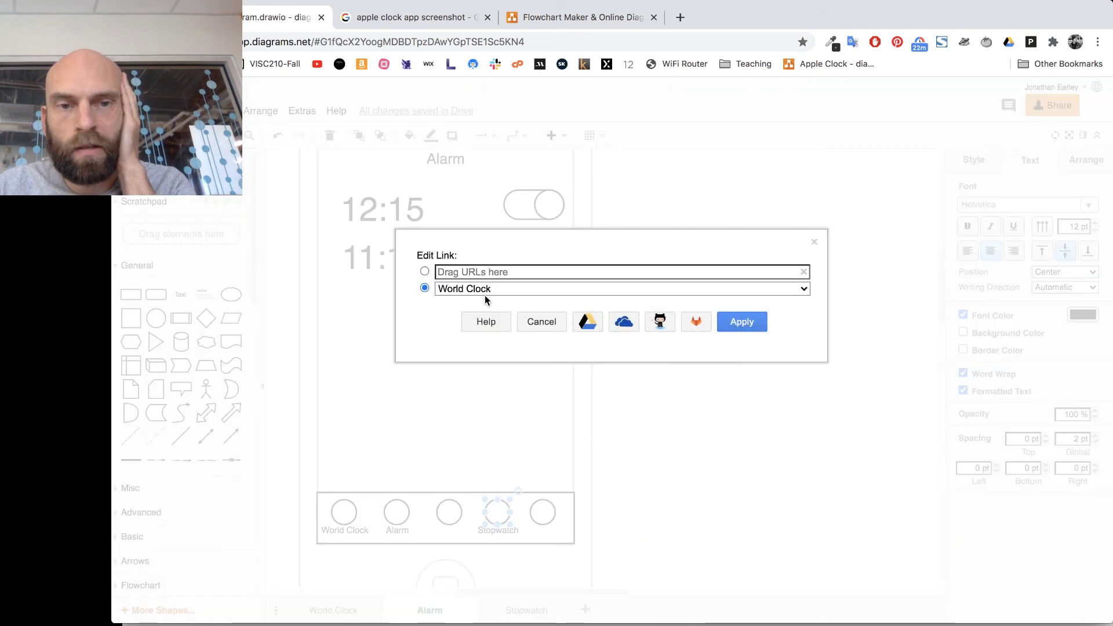
{"action": "left_click", "coordinate": [485, 291]}
{"action": "left_click", "coordinate": [485, 315]}
{"action": "left_click", "coordinate": [735, 326]}
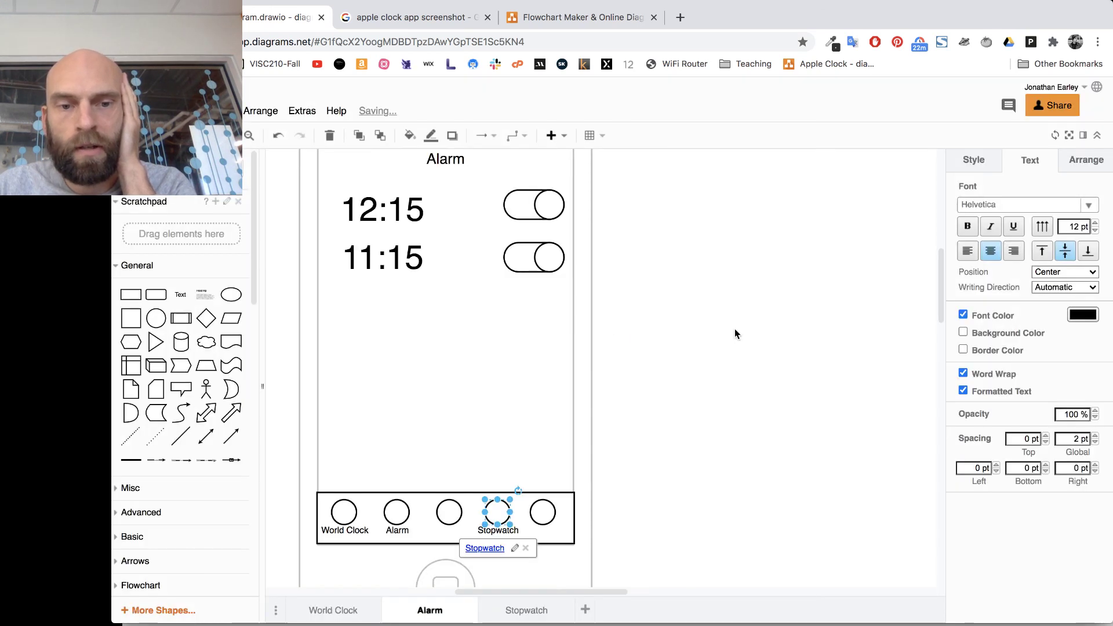
On the Stopwatch page, link the World Clock circle in the phone's tab bar to the World Clock page.
{"action": "left_click", "coordinate": [510, 616]}
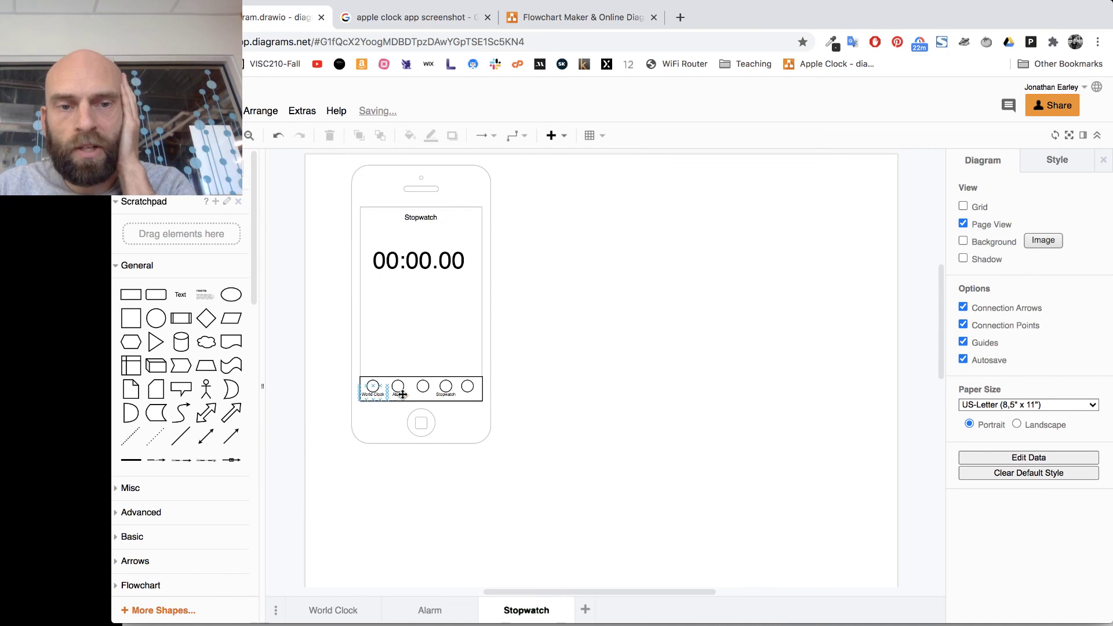
{"action": "scroll", "coordinate": [355, 294], "scroll_direction": "up", "scroll_amount": 3}
{"action": "scroll", "coordinate": [402, 338], "scroll_direction": "left", "scroll_amount": 5}
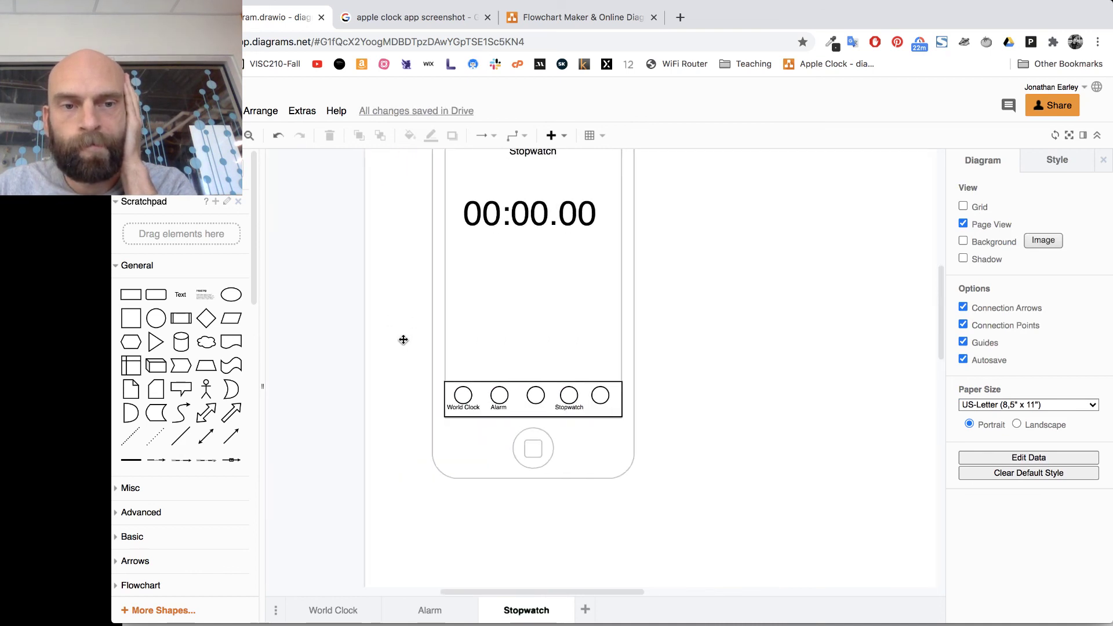
{"action": "scroll", "coordinate": [405, 375], "scroll_direction": "up", "scroll_amount": 1}
{"action": "left_click", "coordinate": [464, 418]}
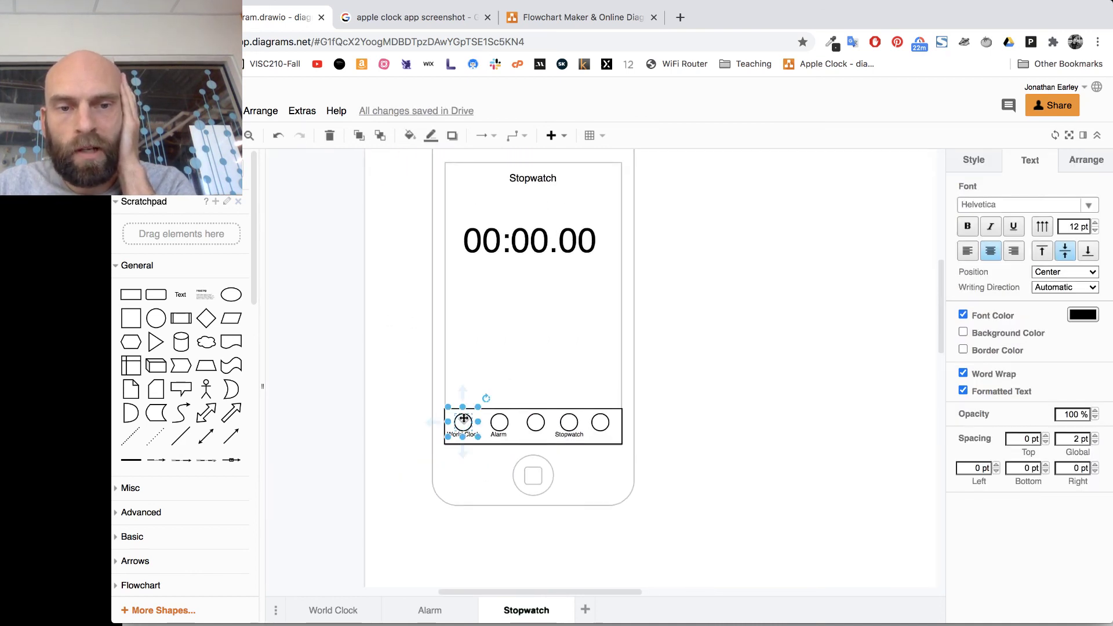
{"action": "right_click", "coordinate": [463, 417]}
{"action": "left_click", "coordinate": [520, 610]}
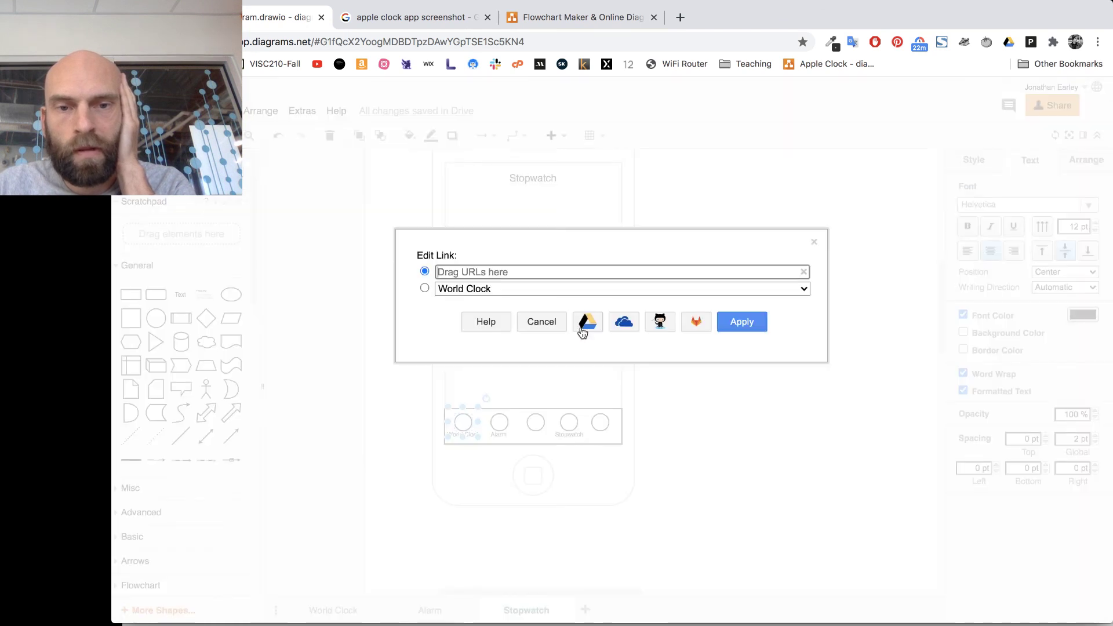
{"action": "left_click", "coordinate": [519, 289]}
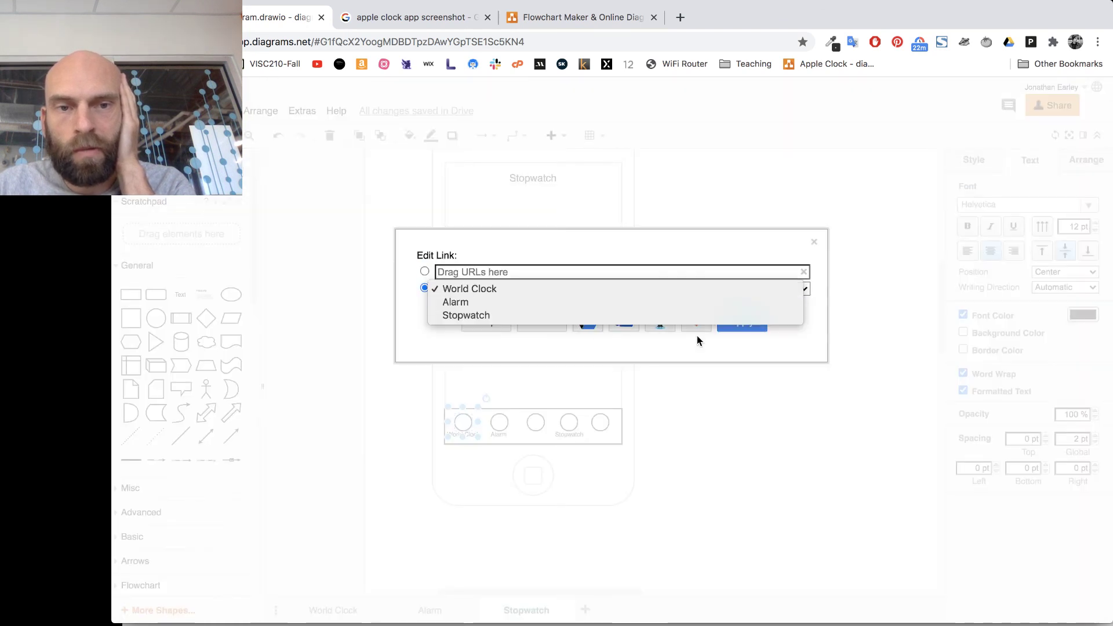
{"action": "left_click", "coordinate": [753, 316]}
{"action": "left_click", "coordinate": [519, 287]}
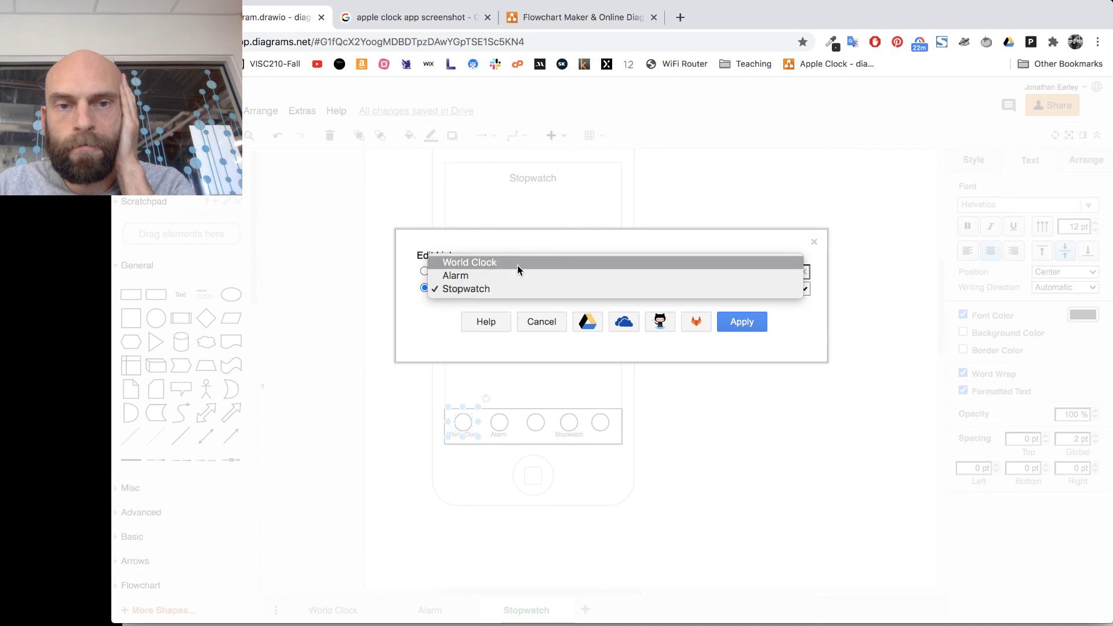
{"action": "left_click", "coordinate": [516, 260]}
{"action": "left_click", "coordinate": [760, 326]}
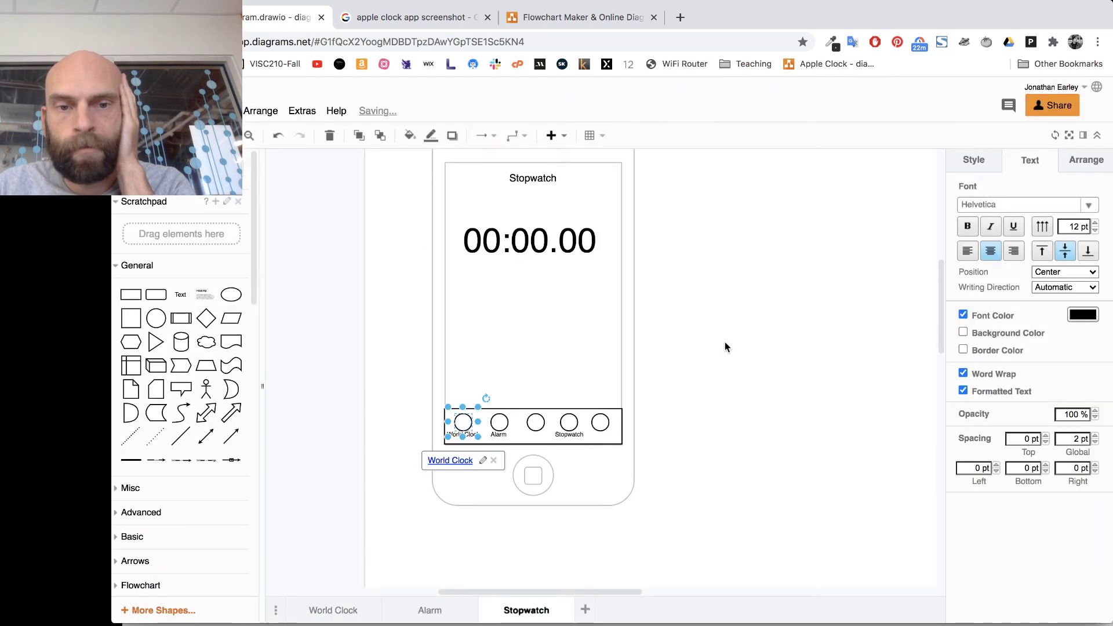
{"action": "left_click", "coordinate": [502, 415]}
{"action": "right_click", "coordinate": [502, 424]}
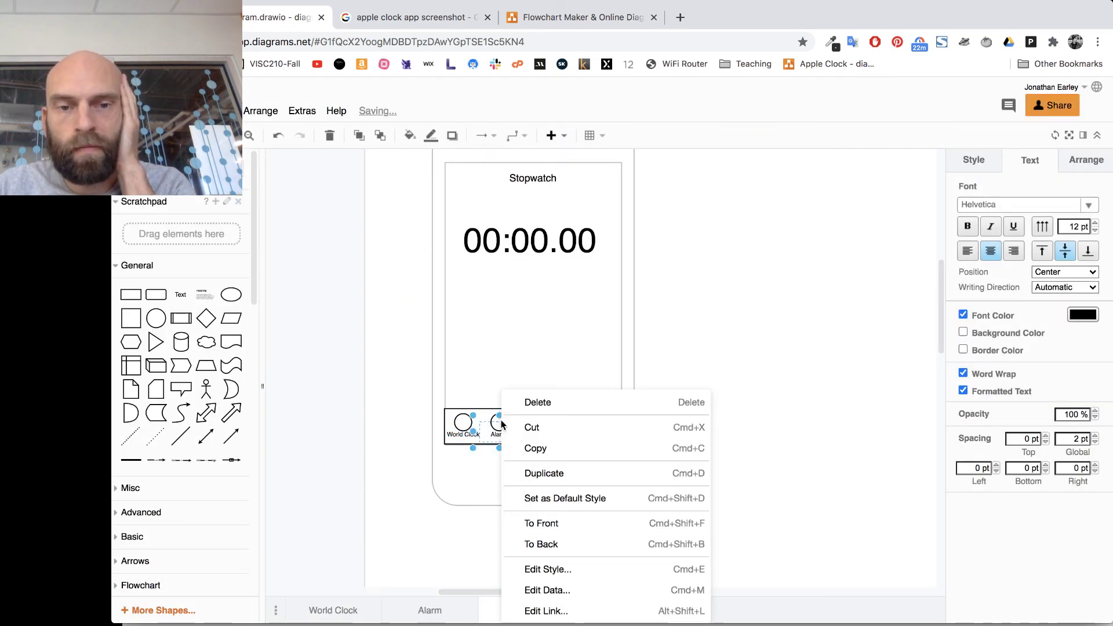
{"action": "left_click", "coordinate": [502, 423]}
{"action": "left_click", "coordinate": [500, 418]}
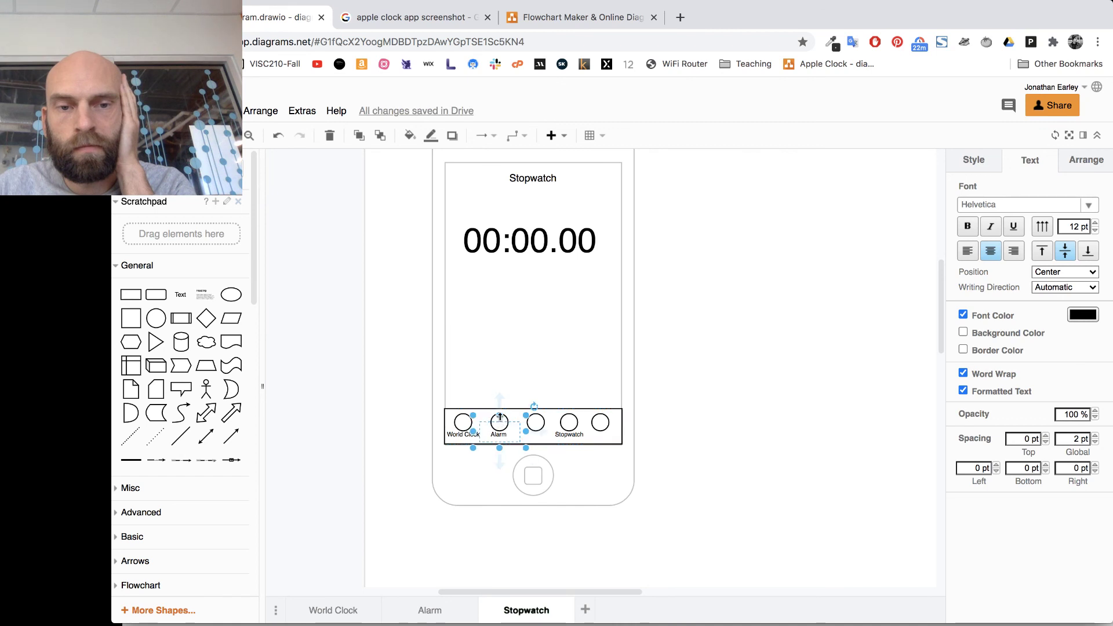
{"action": "left_click", "coordinate": [488, 414]}
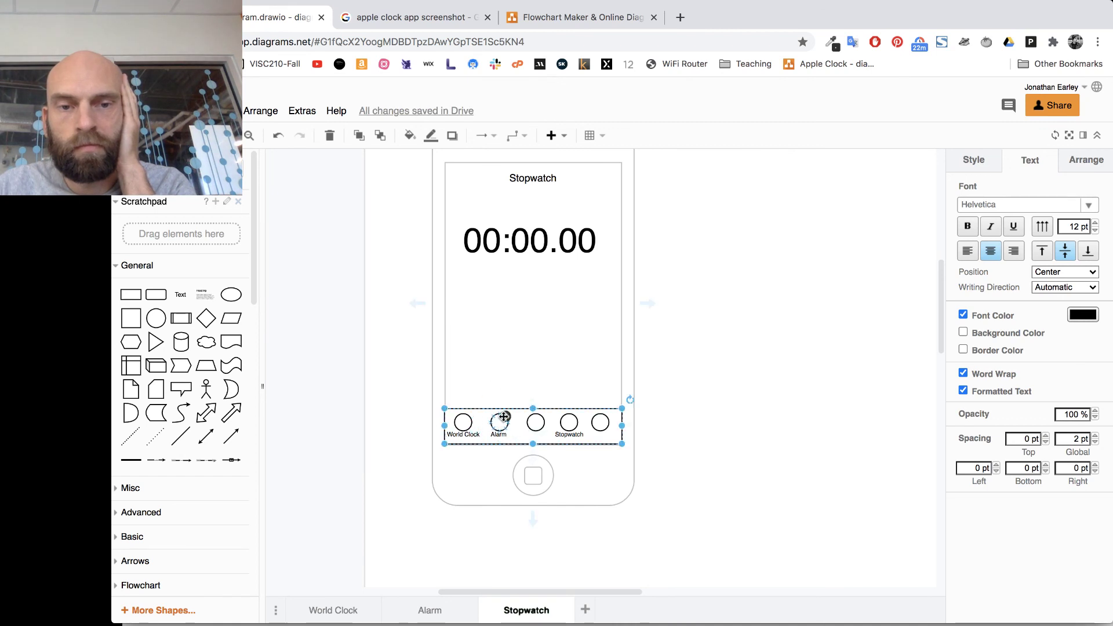
Link the Alarm circle in the Stopwatch page's tab bar to the Alarm page.
{"action": "left_click", "coordinate": [502, 420]}
{"action": "right_click", "coordinate": [500, 421]}
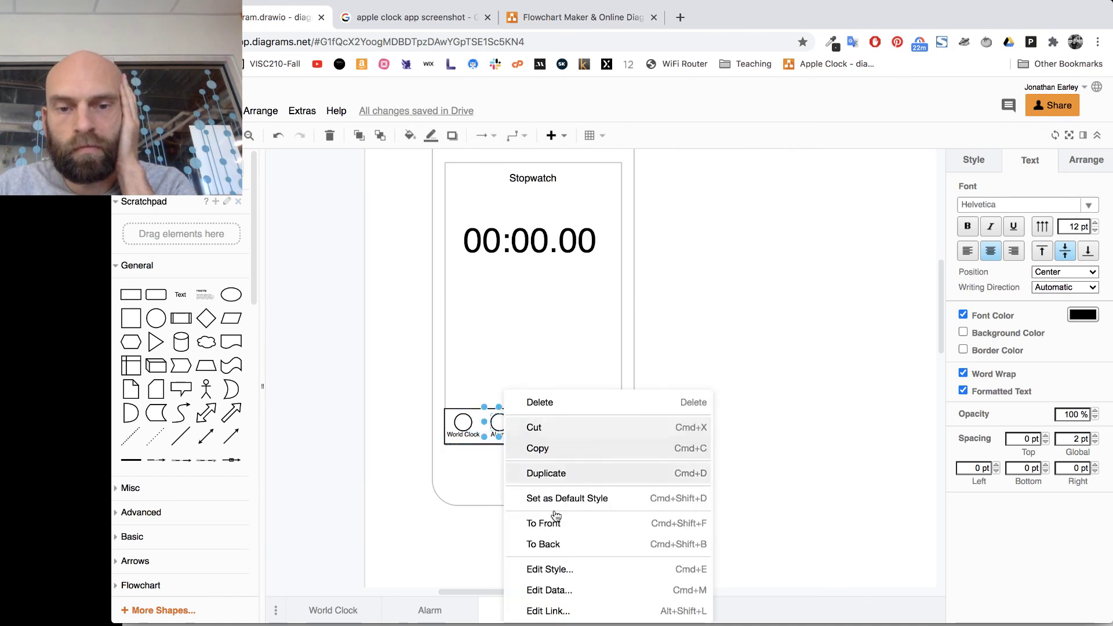
{"action": "left_click", "coordinate": [563, 610]}
{"action": "left_click", "coordinate": [530, 289]}
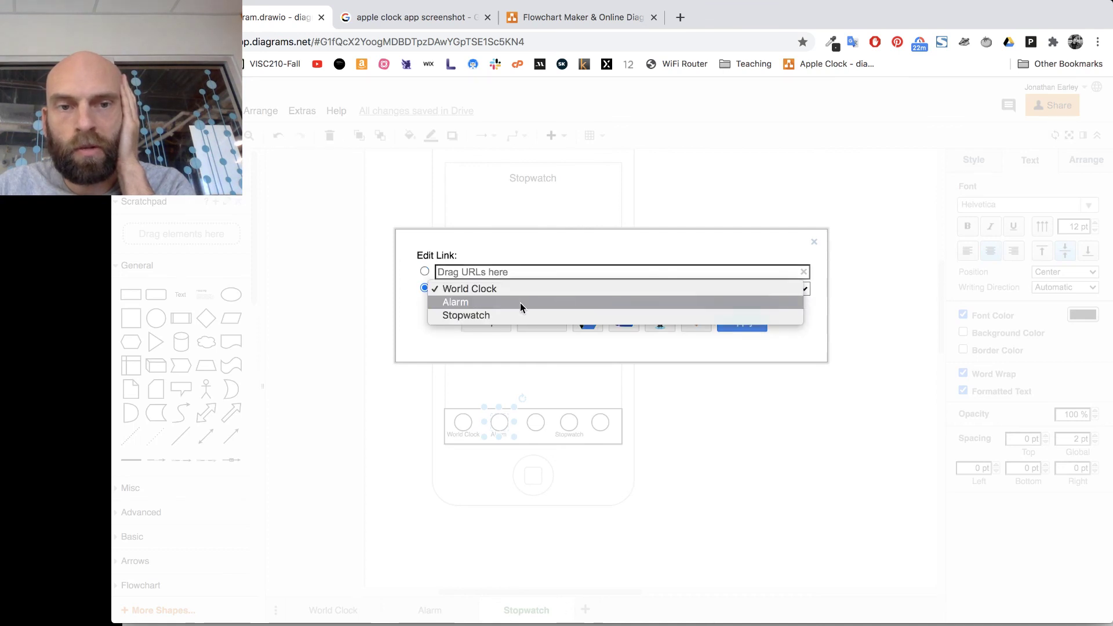
{"action": "left_click", "coordinate": [520, 302]}
{"action": "left_click", "coordinate": [732, 323]}
{"action": "left_click", "coordinate": [797, 417]}
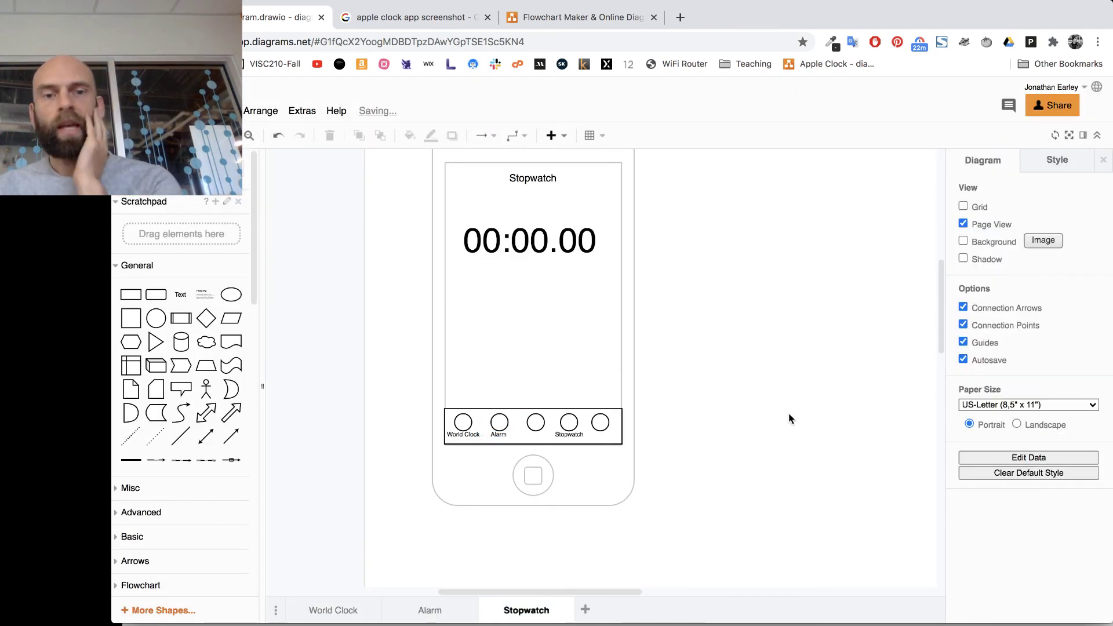
Publish the diagram as a link, keeping Links on Automatic, Lightbox and Layers enabled, and Edit on Make a Copy.
{"action": "scroll", "coordinate": [614, 490], "scroll_direction": "up", "scroll_amount": 2}
{"action": "scroll", "coordinate": [614, 490], "scroll_direction": "up", "scroll_amount": 1}
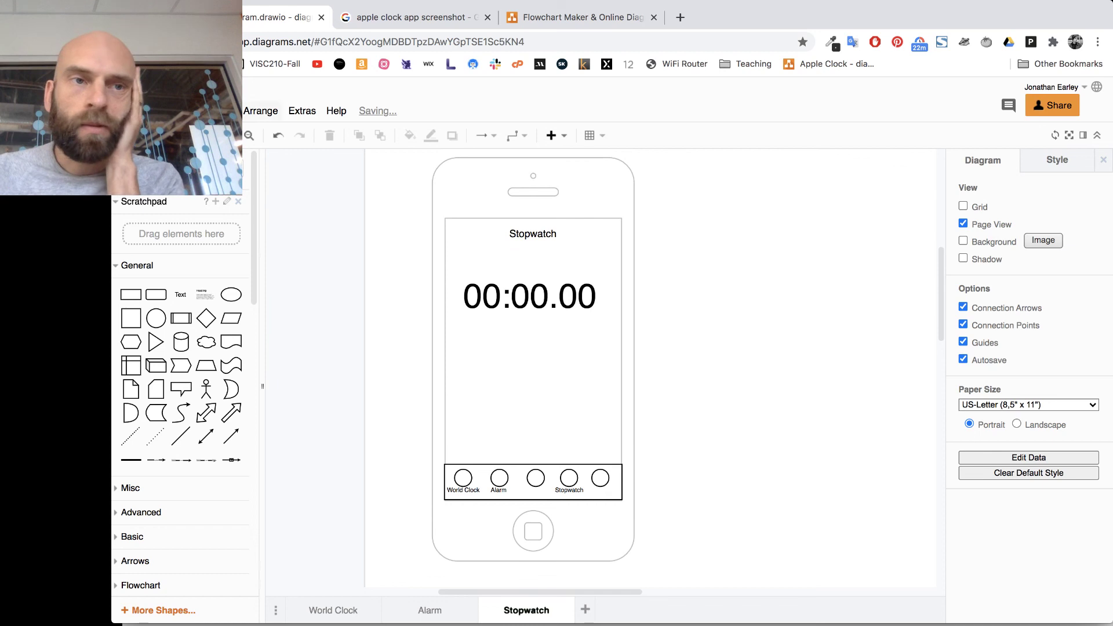
{"action": "left_click", "coordinate": [168, 110]}
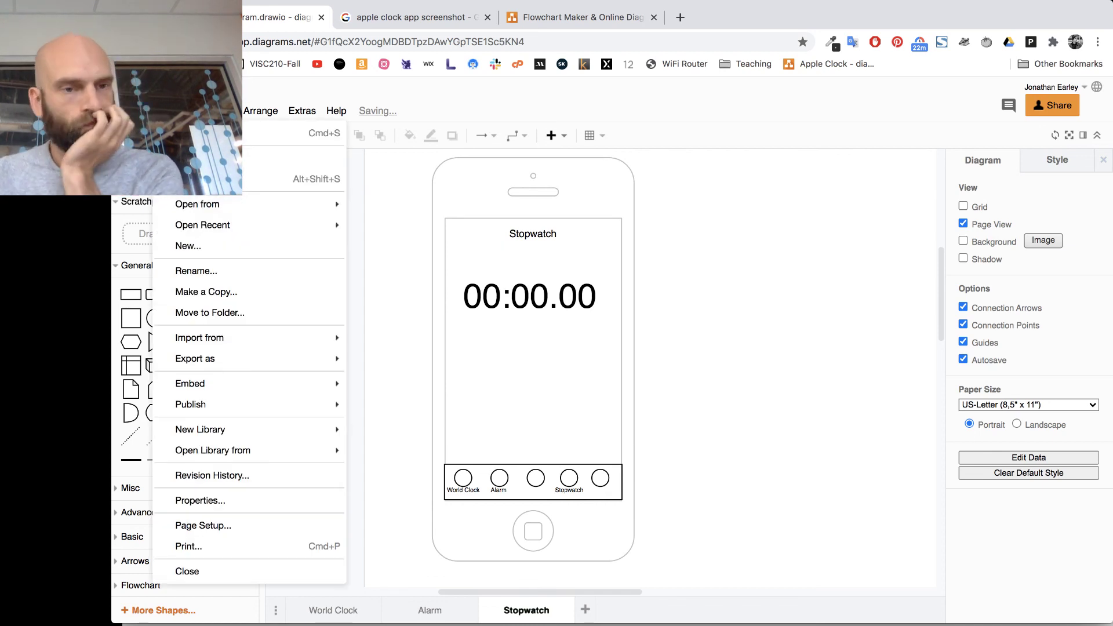
{"action": "mouse_move", "coordinate": [230, 408]}
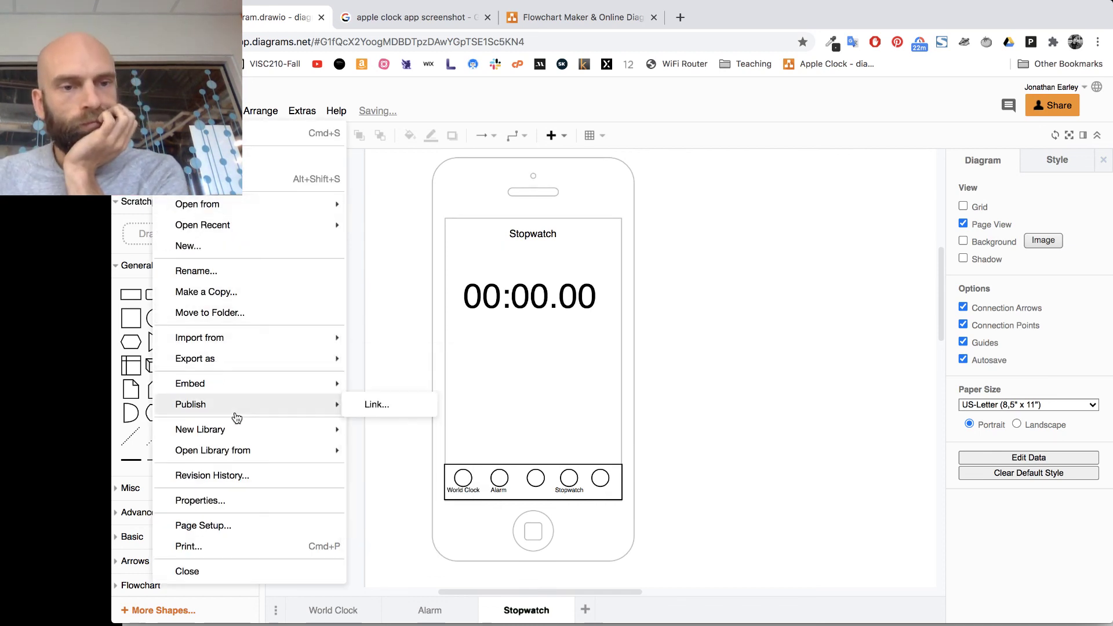
{"action": "left_click", "coordinate": [415, 405]}
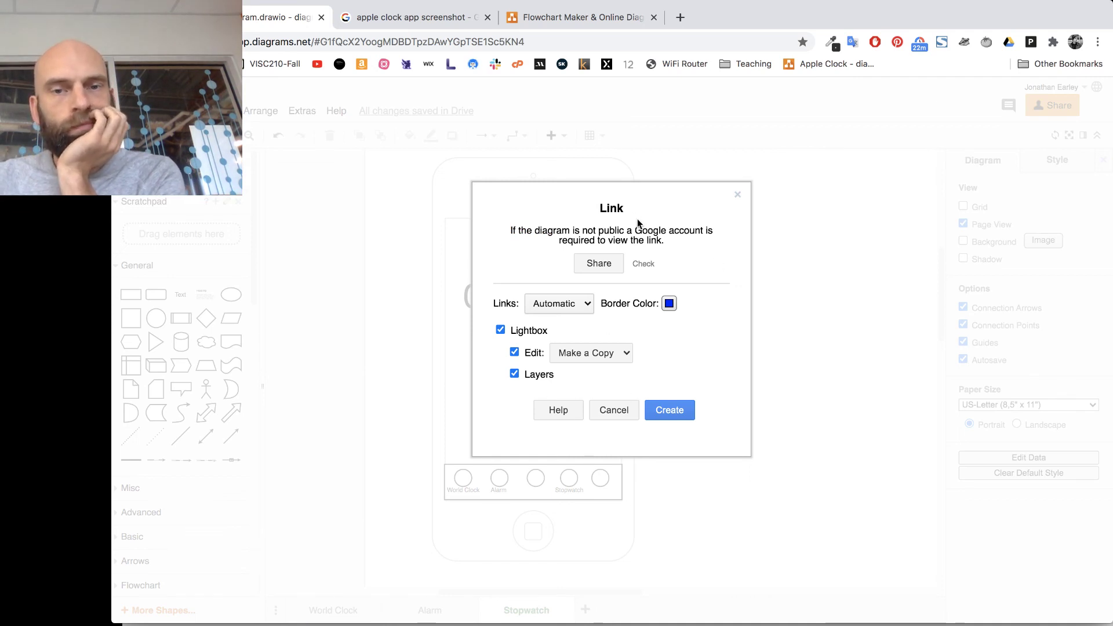
{"action": "left_click", "coordinate": [660, 421]}
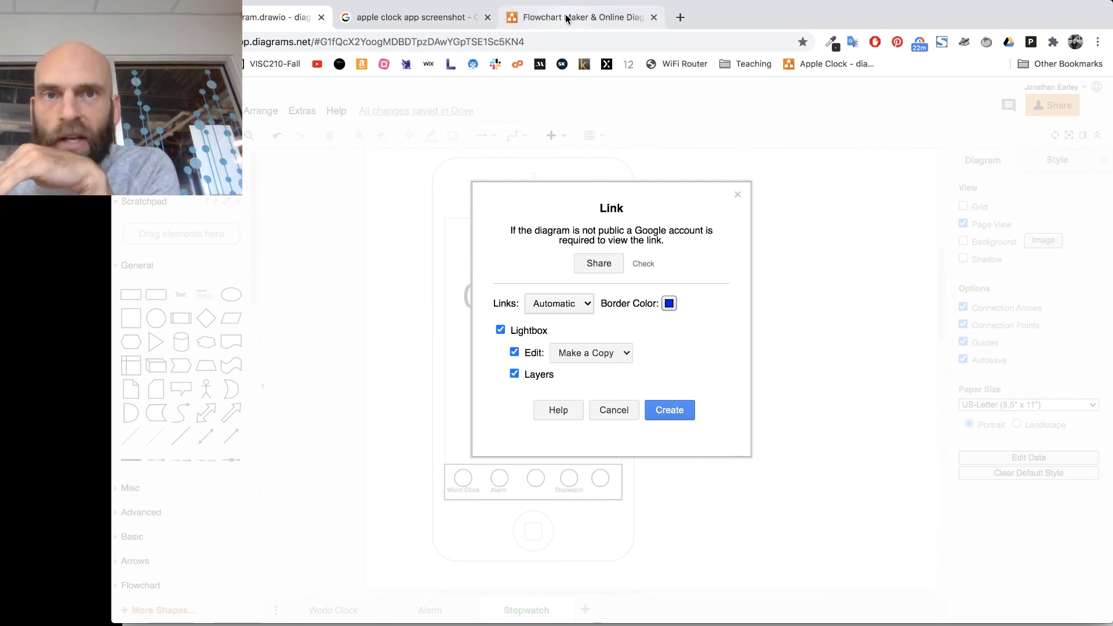
Test the published prototype by following the World Clock, Alarm and Stopwatch circles in the phone's tab bar between the pages.
{"action": "left_click", "coordinate": [523, 465]}
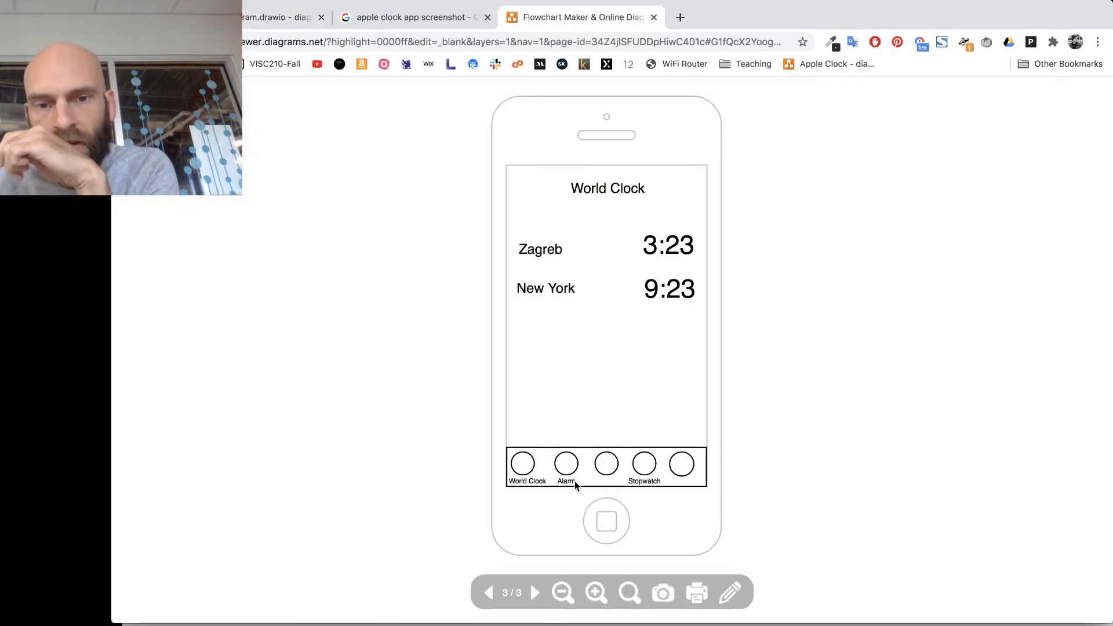
{"action": "left_click", "coordinate": [567, 463]}
{"action": "left_click", "coordinate": [643, 463]}
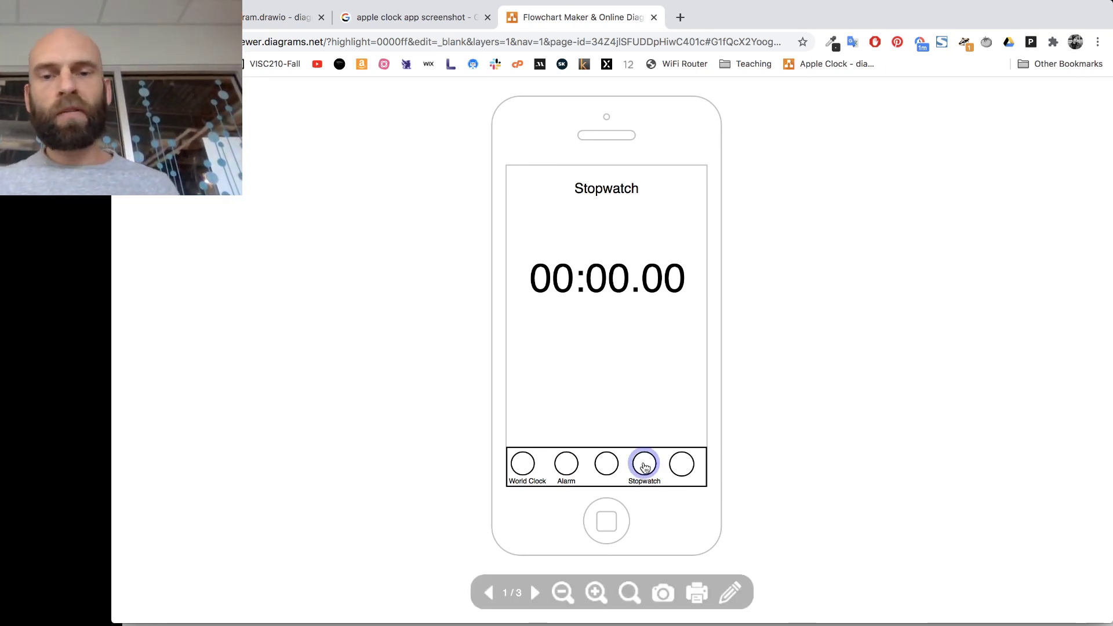
{"action": "left_click", "coordinate": [567, 469]}
{"action": "left_click", "coordinate": [522, 464]}
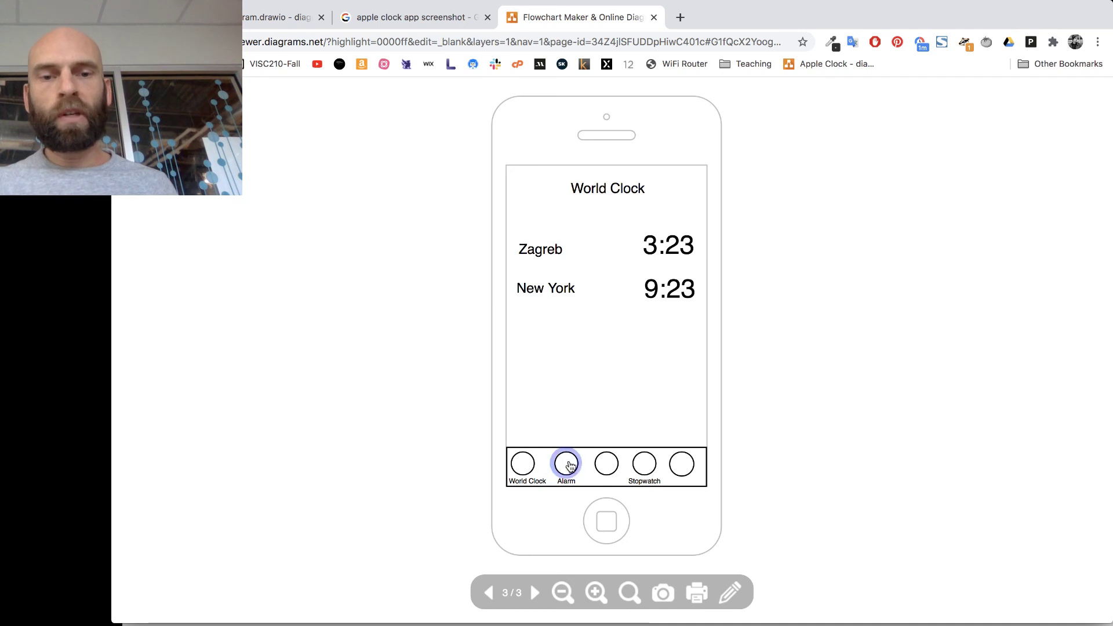